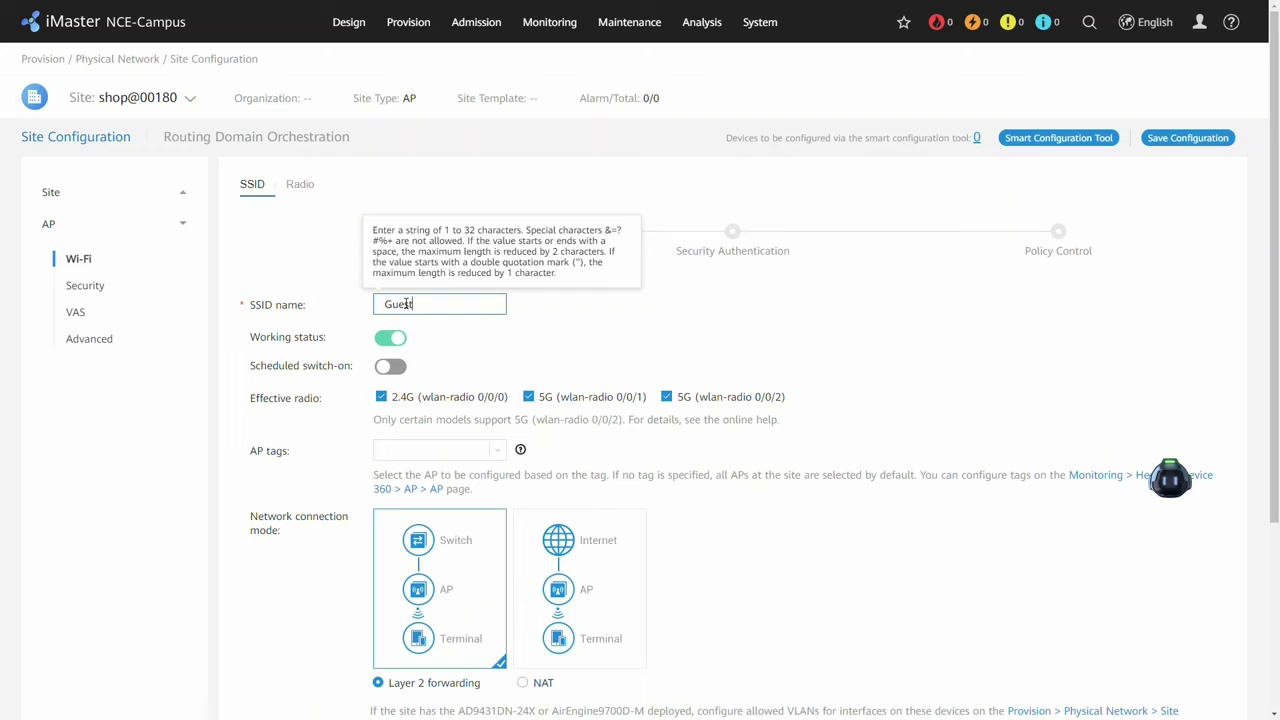
Enable scheduled switch-on for Guest using the 00:00-24:00 on weekdays schedule and proceed.
scroll(514, 355, down, 1)
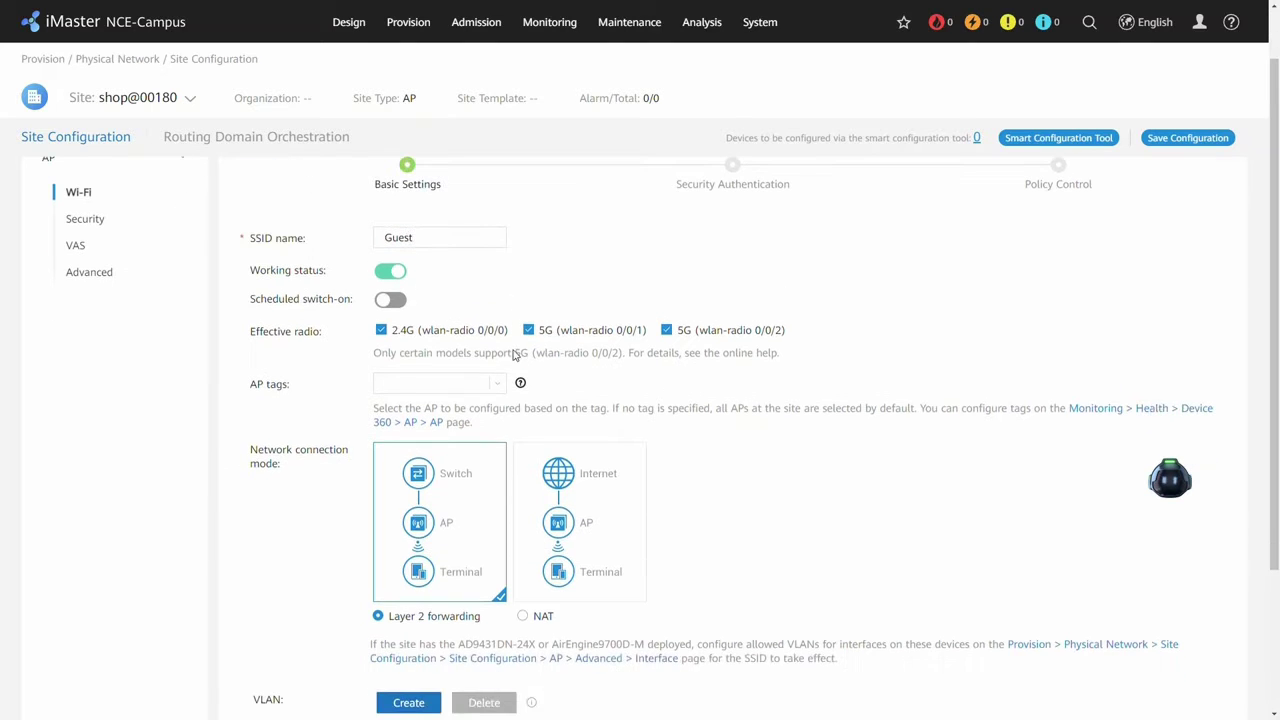
click(392, 300)
click(498, 358)
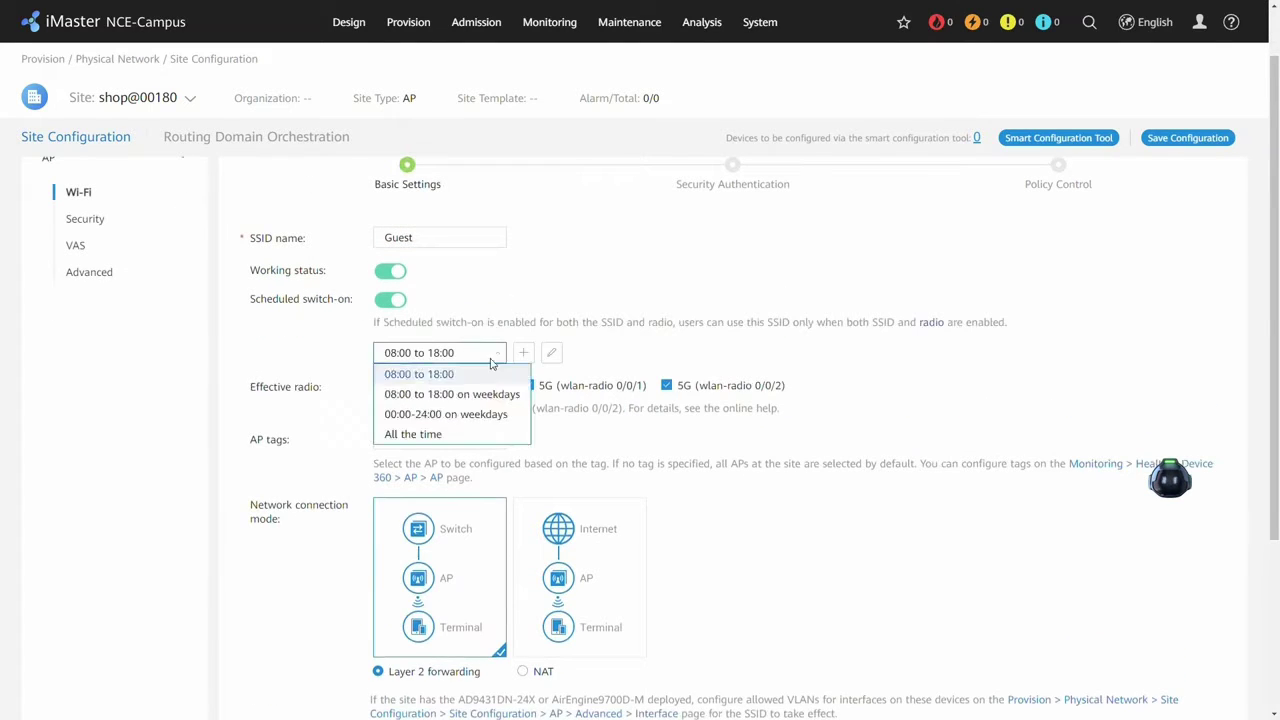
click(461, 418)
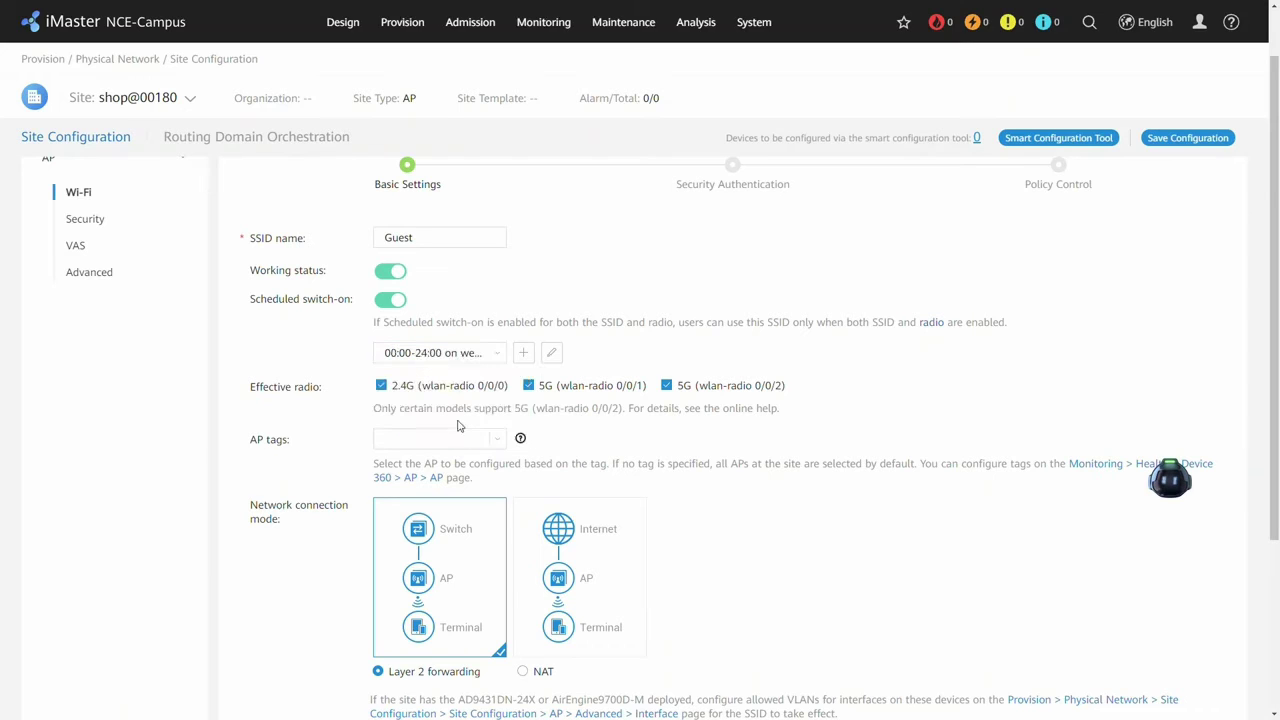
scroll(800, 500, down, 5)
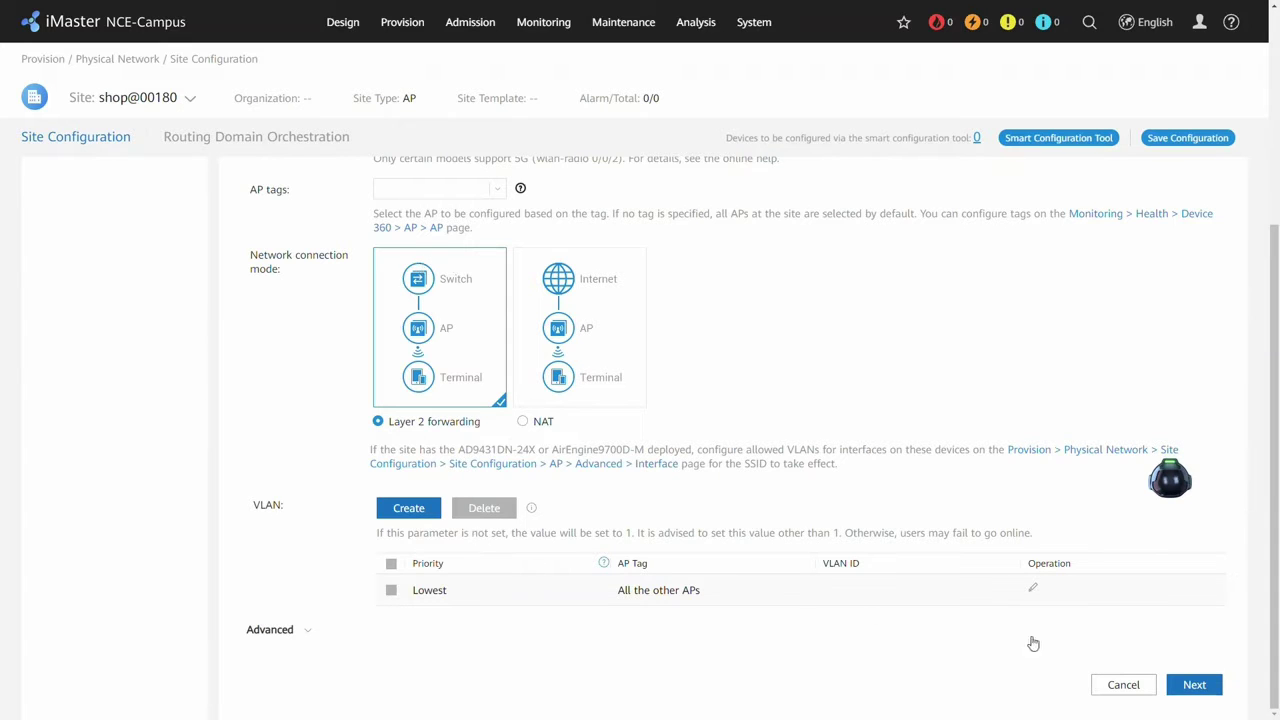
click(1187, 681)
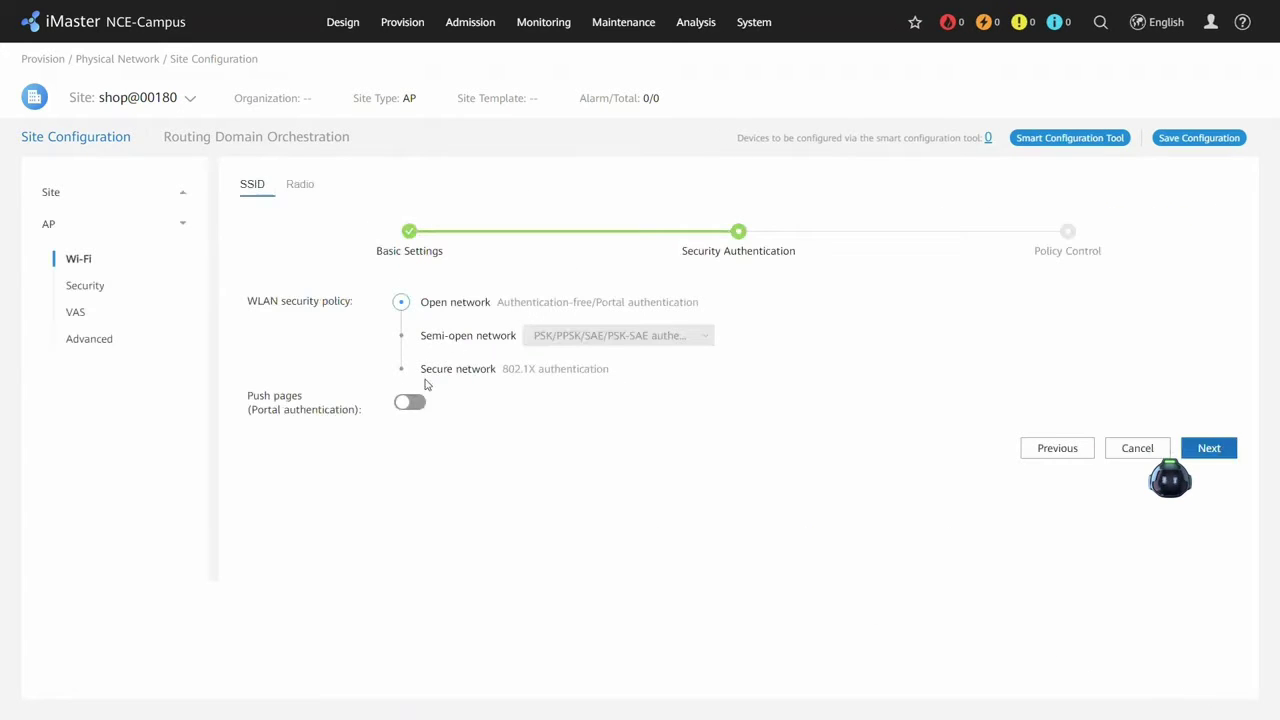
Turn on portal page pushing with the Default Anonymous Authentication Page.
click(418, 401)
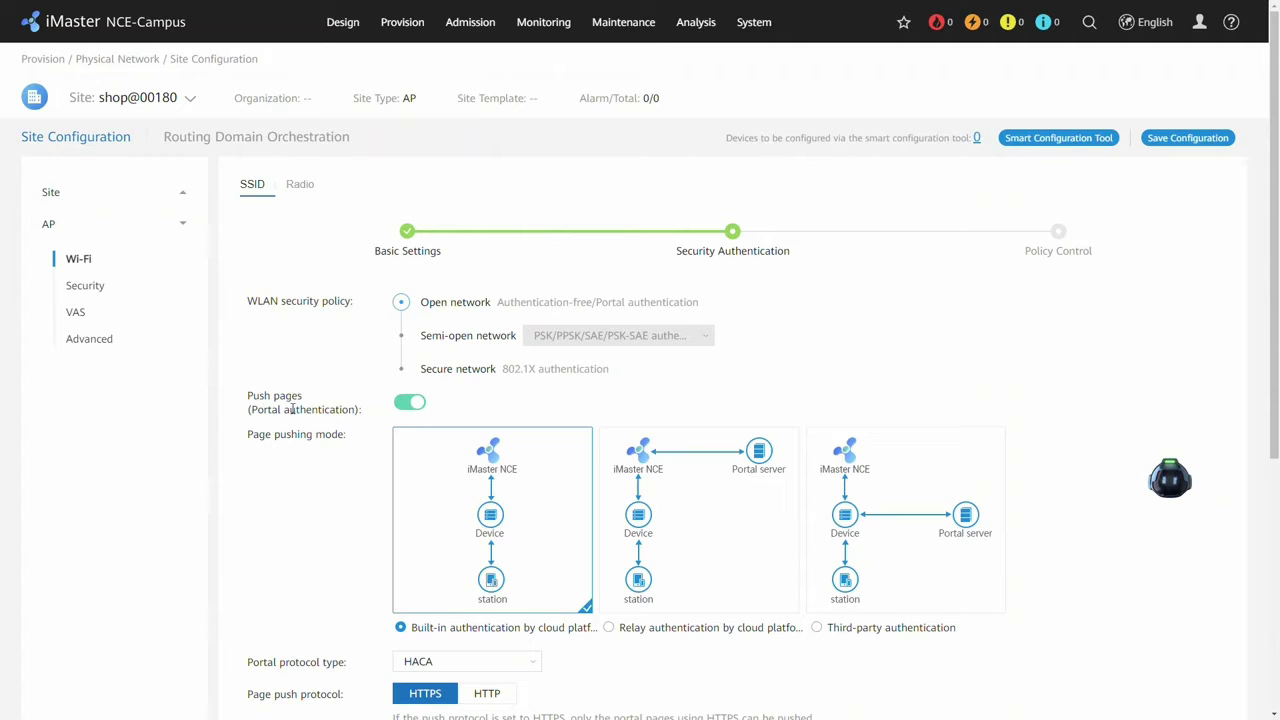
scroll(320, 412, down, 5)
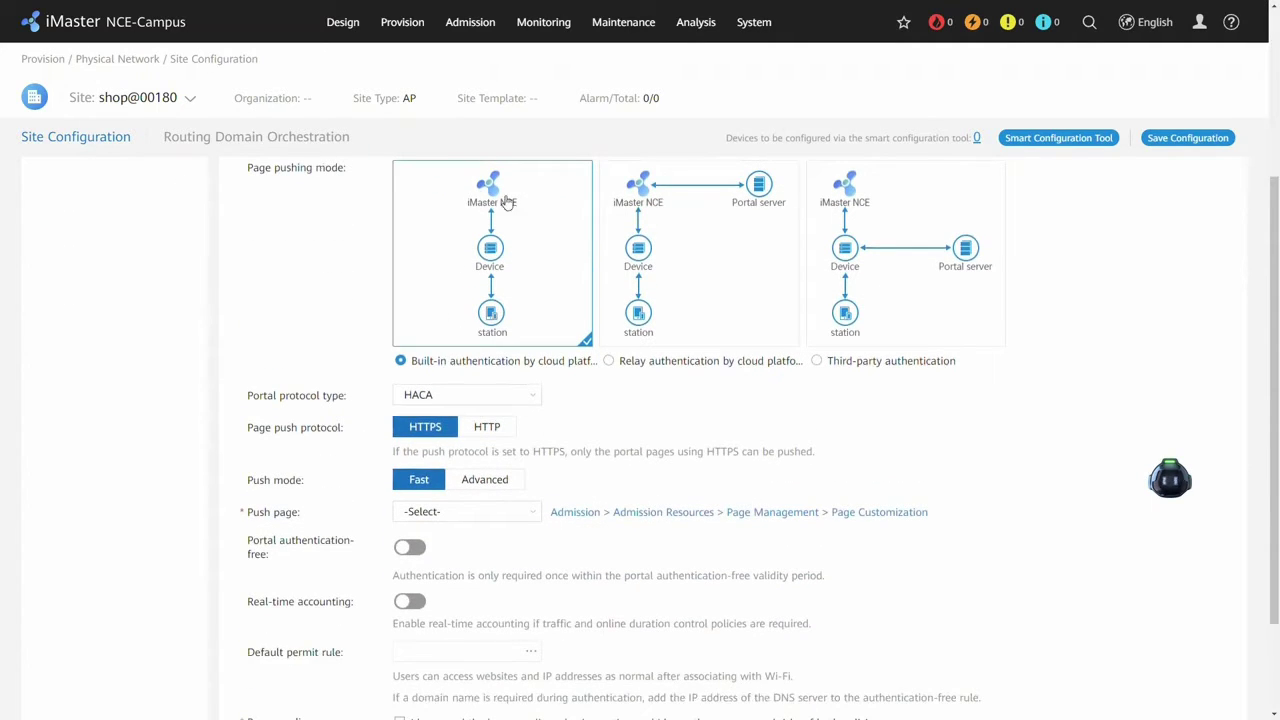
scroll(432, 333, down, 1)
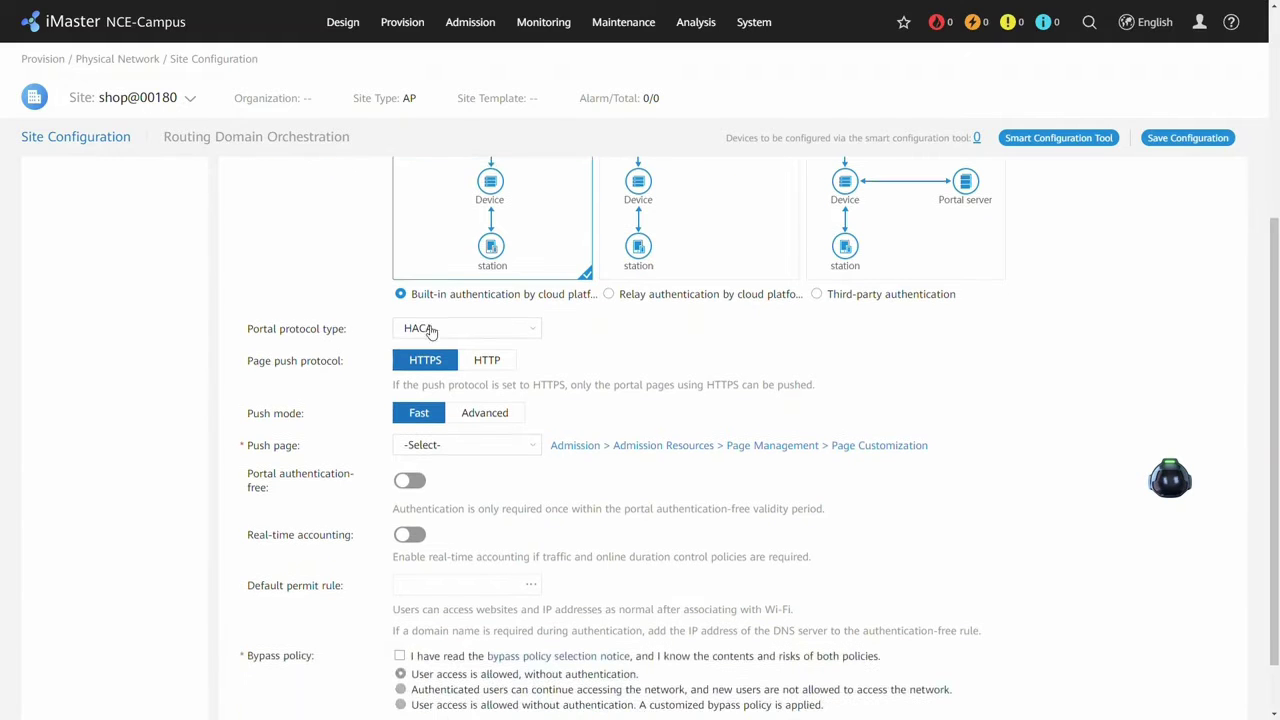
click(462, 446)
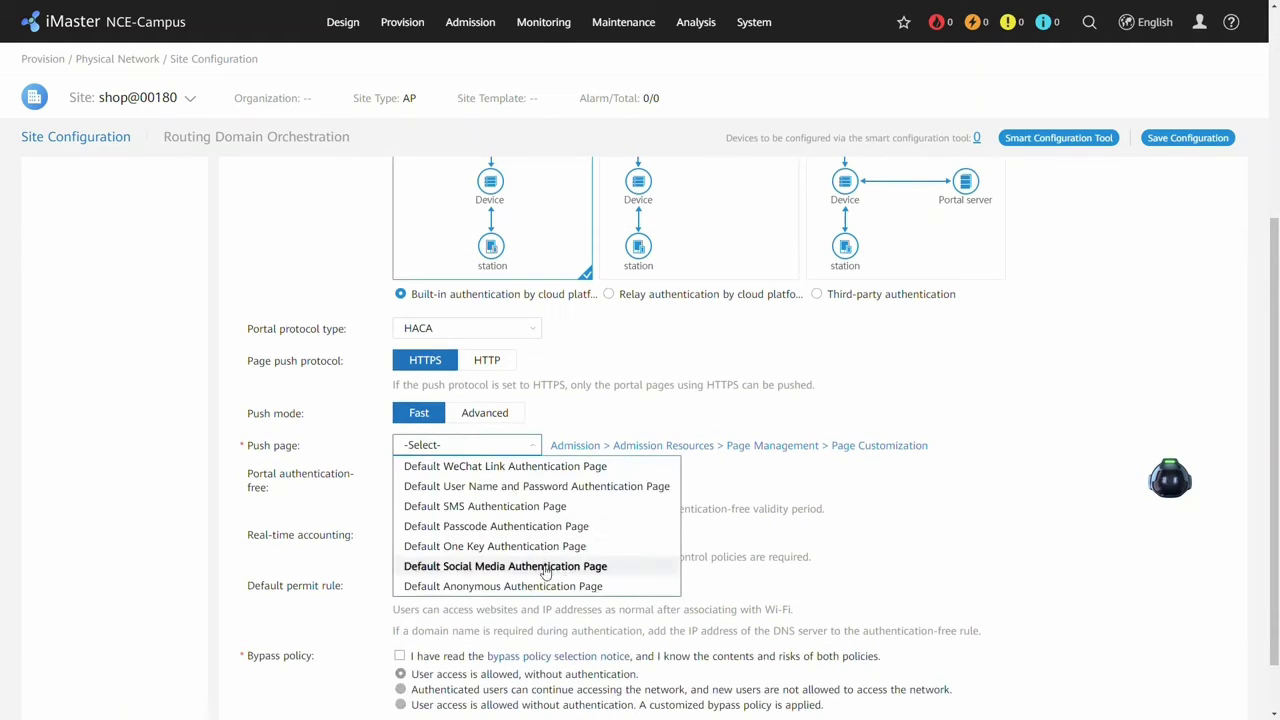
click(478, 588)
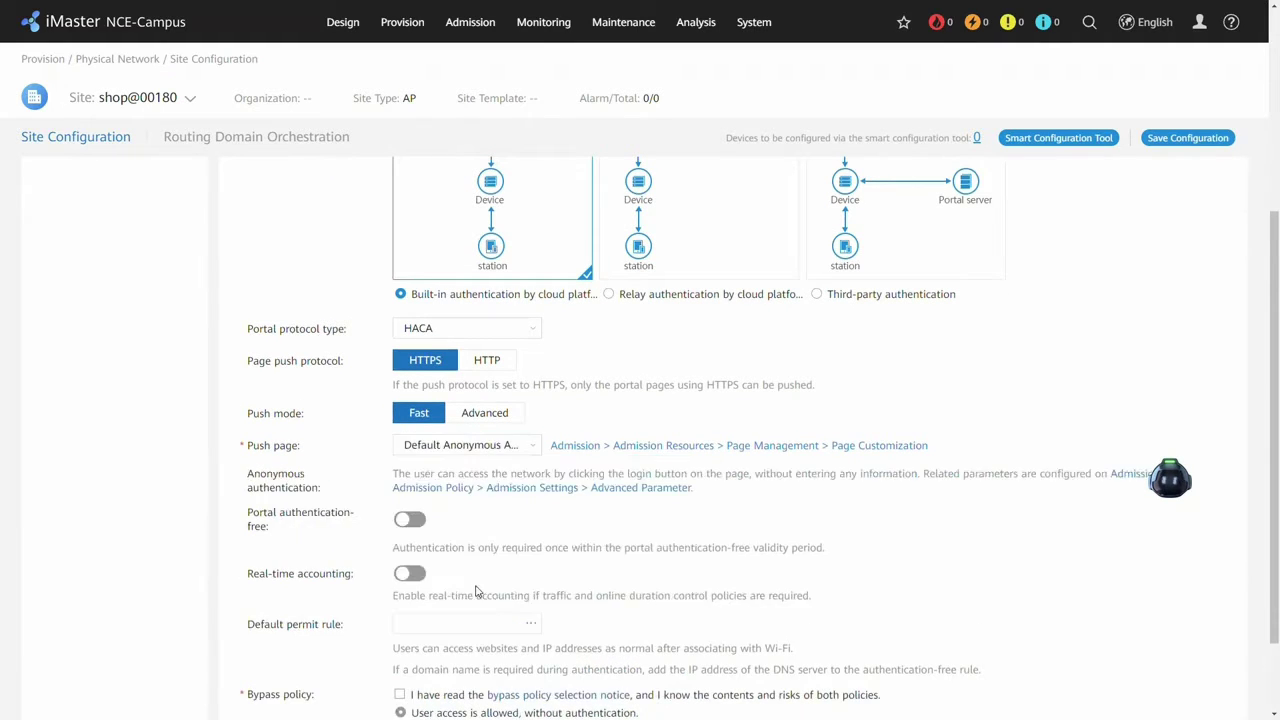
Set the DNS template as the default permit rule.
scroll(444, 563, down, 2)
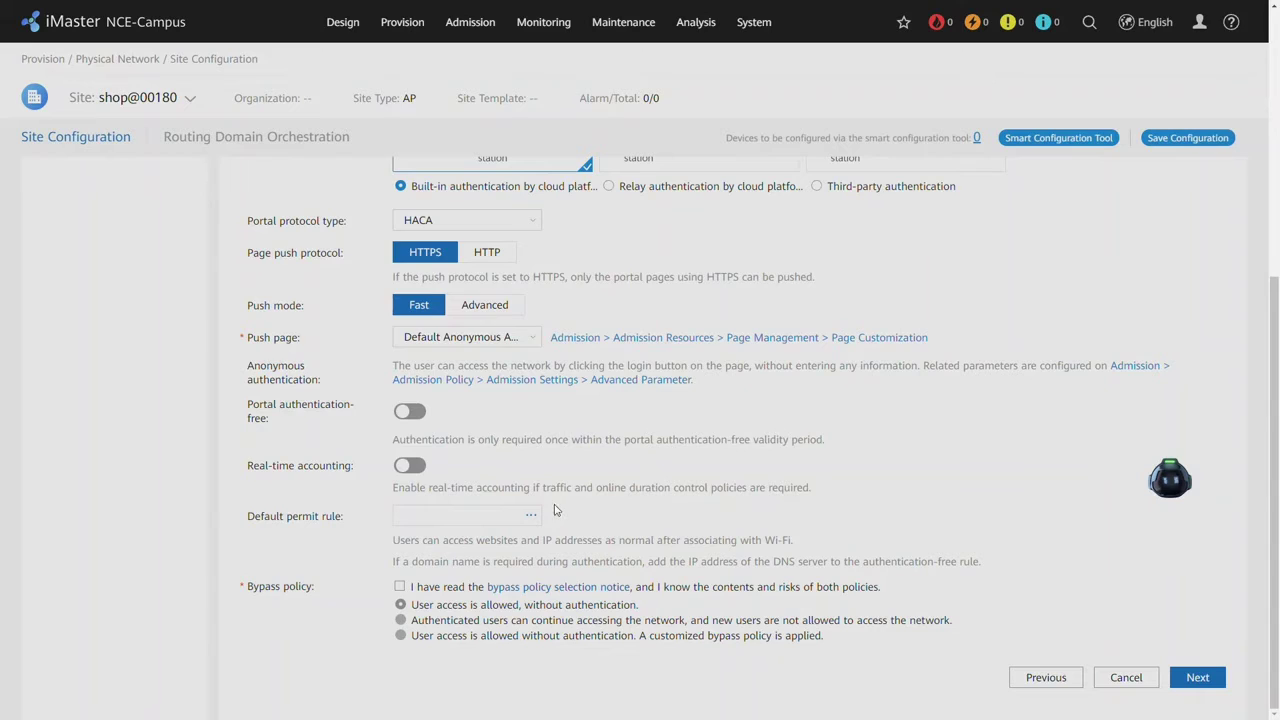
click(532, 514)
click(304, 369)
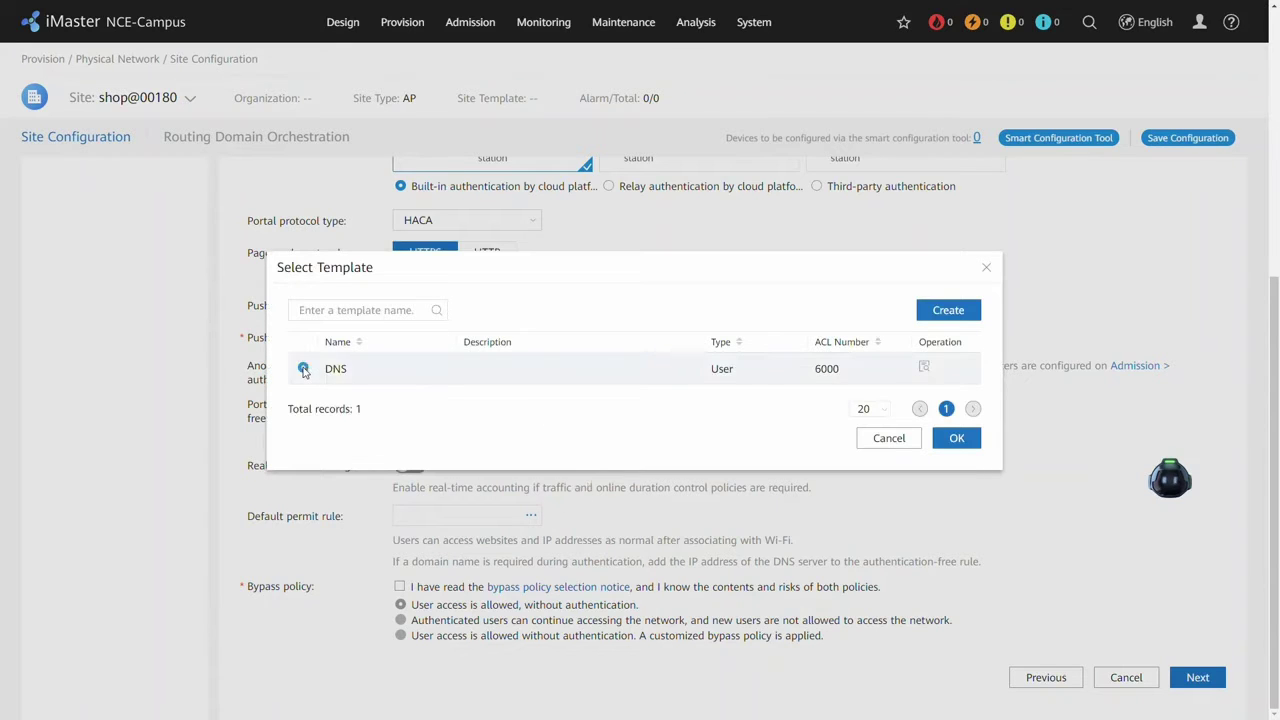
click(924, 367)
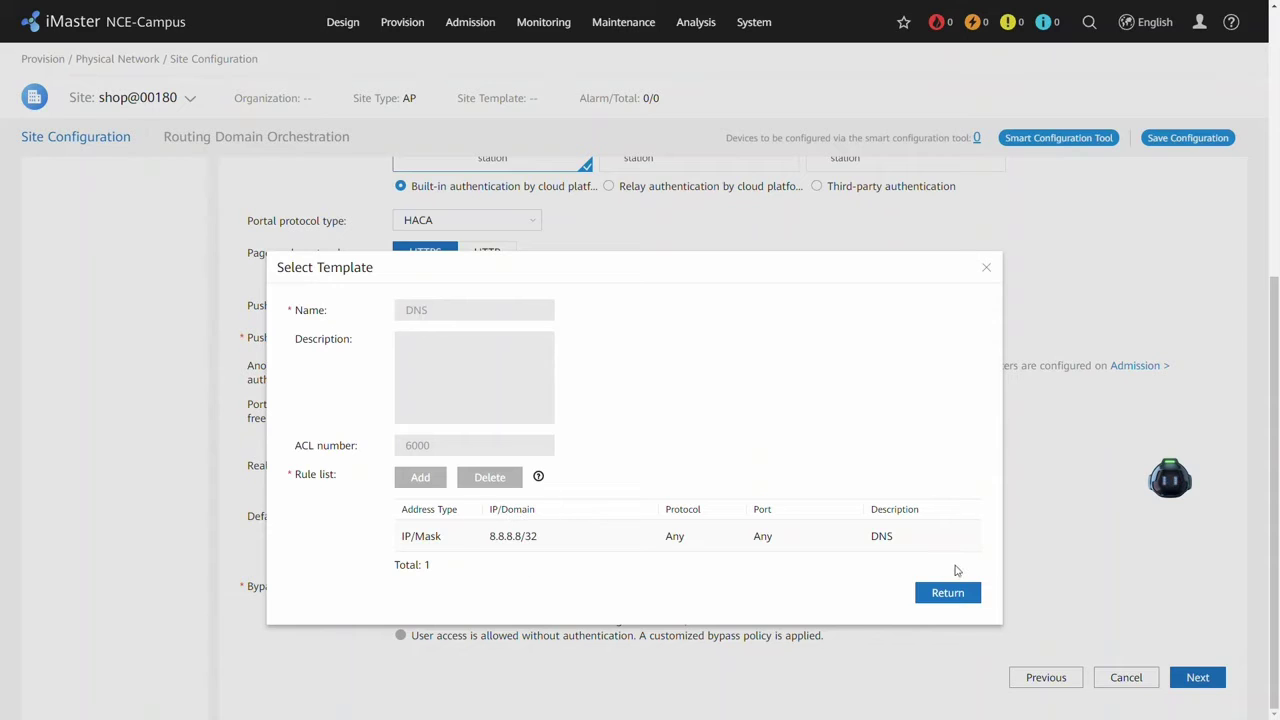
click(962, 594)
click(956, 438)
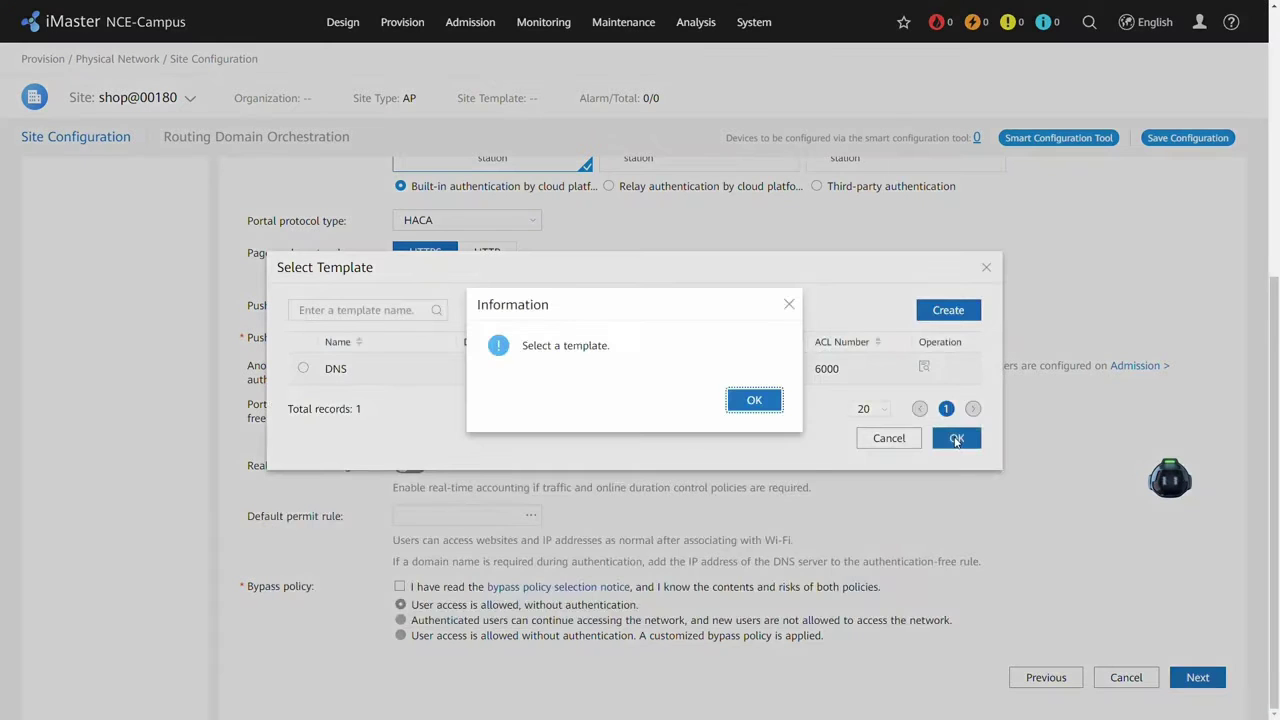
click(755, 400)
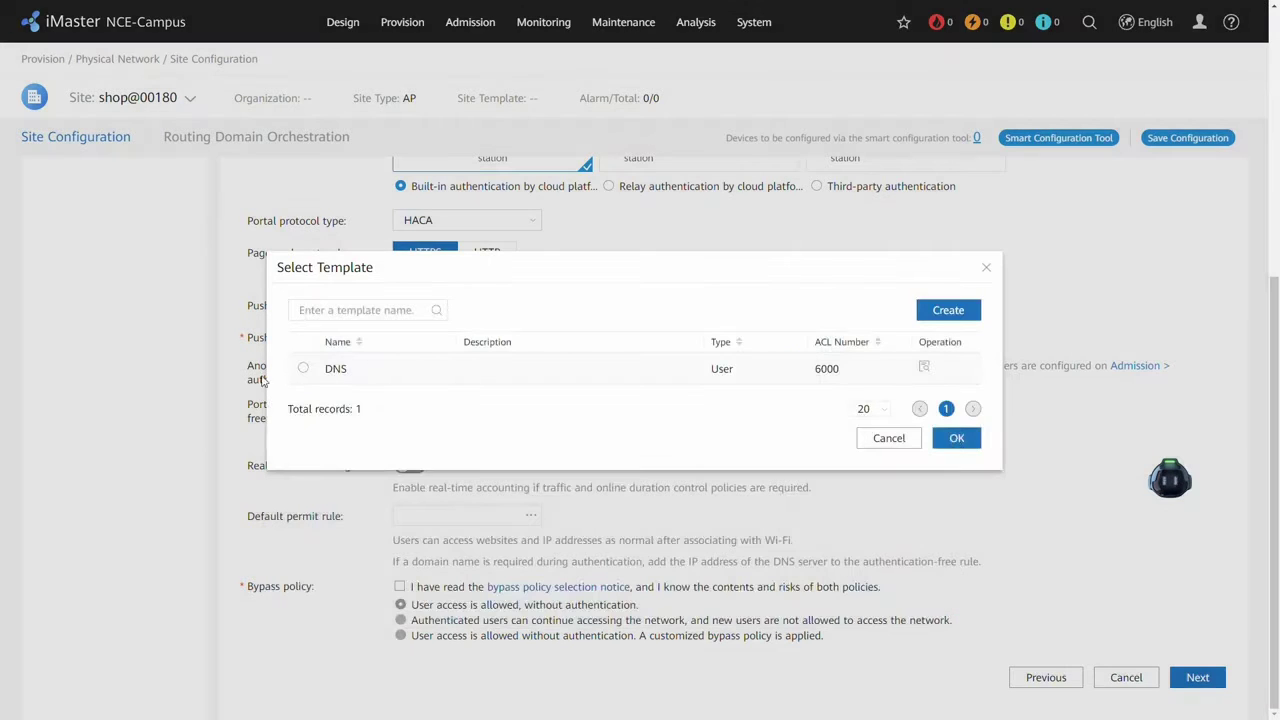
click(301, 369)
click(957, 438)
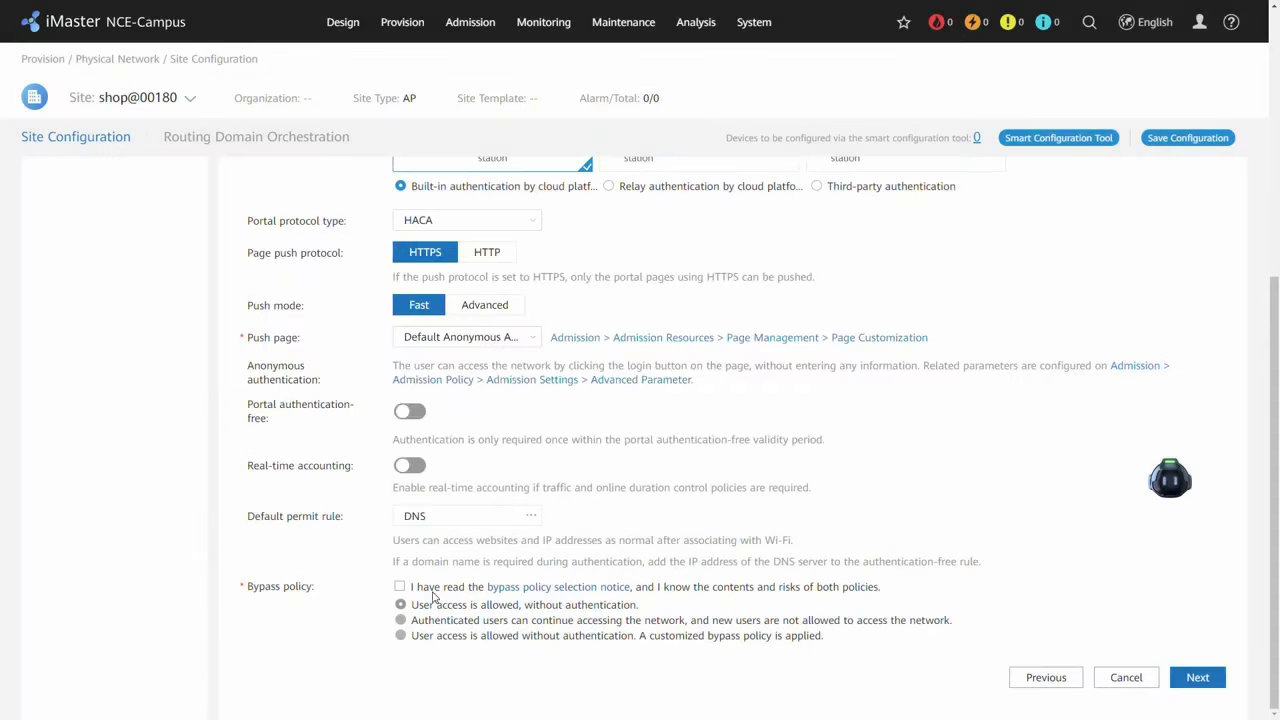
Accept the bypass notice so authenticated users keep access, and continue to Policy Control.
click(399, 588)
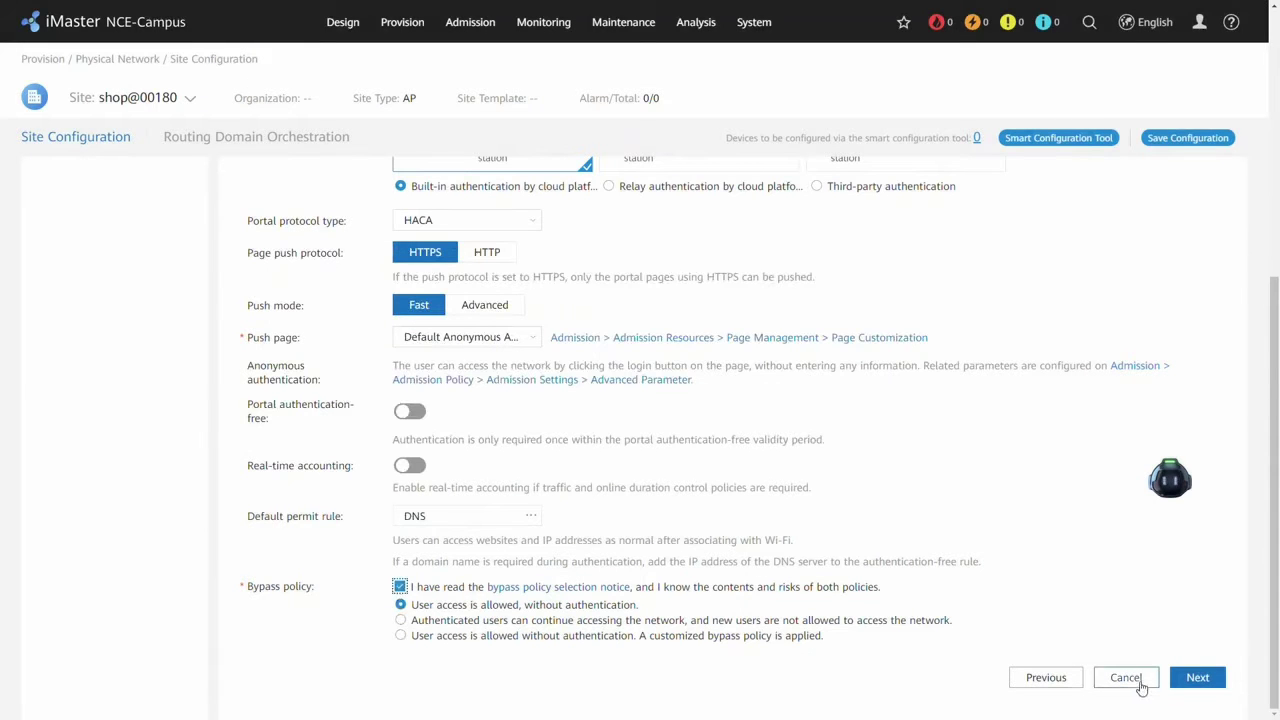
click(431, 622)
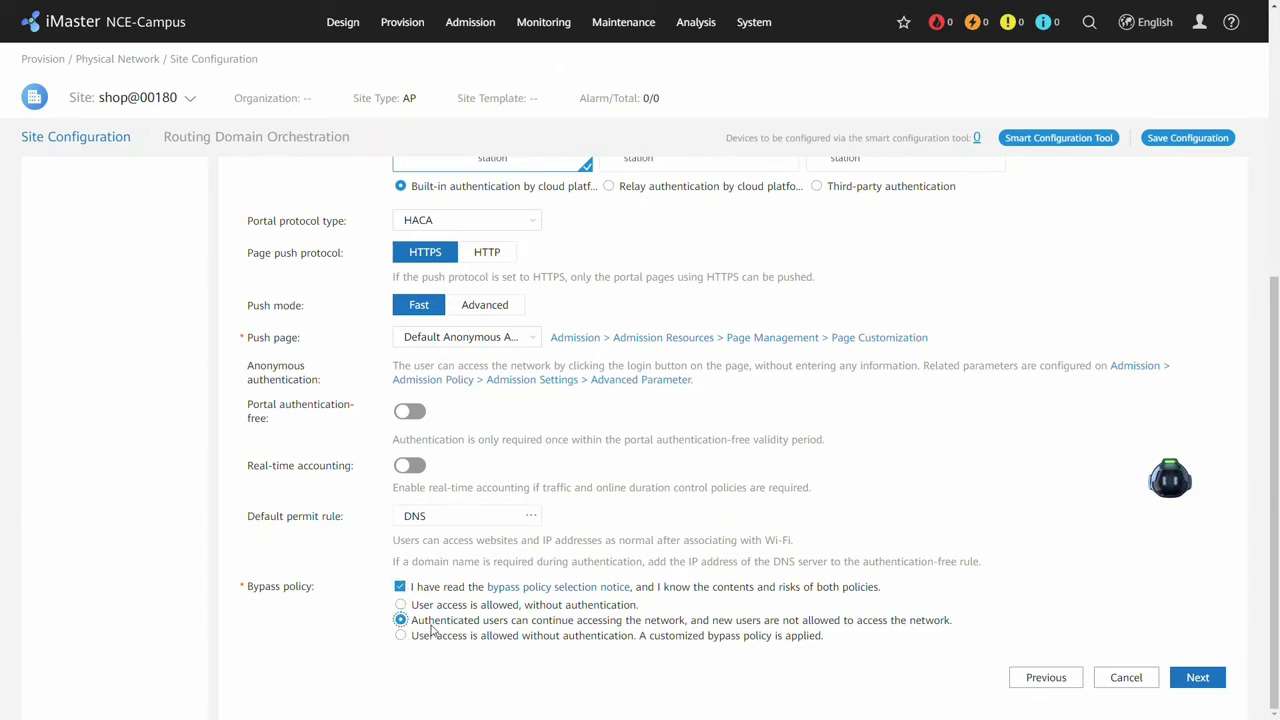
click(1195, 680)
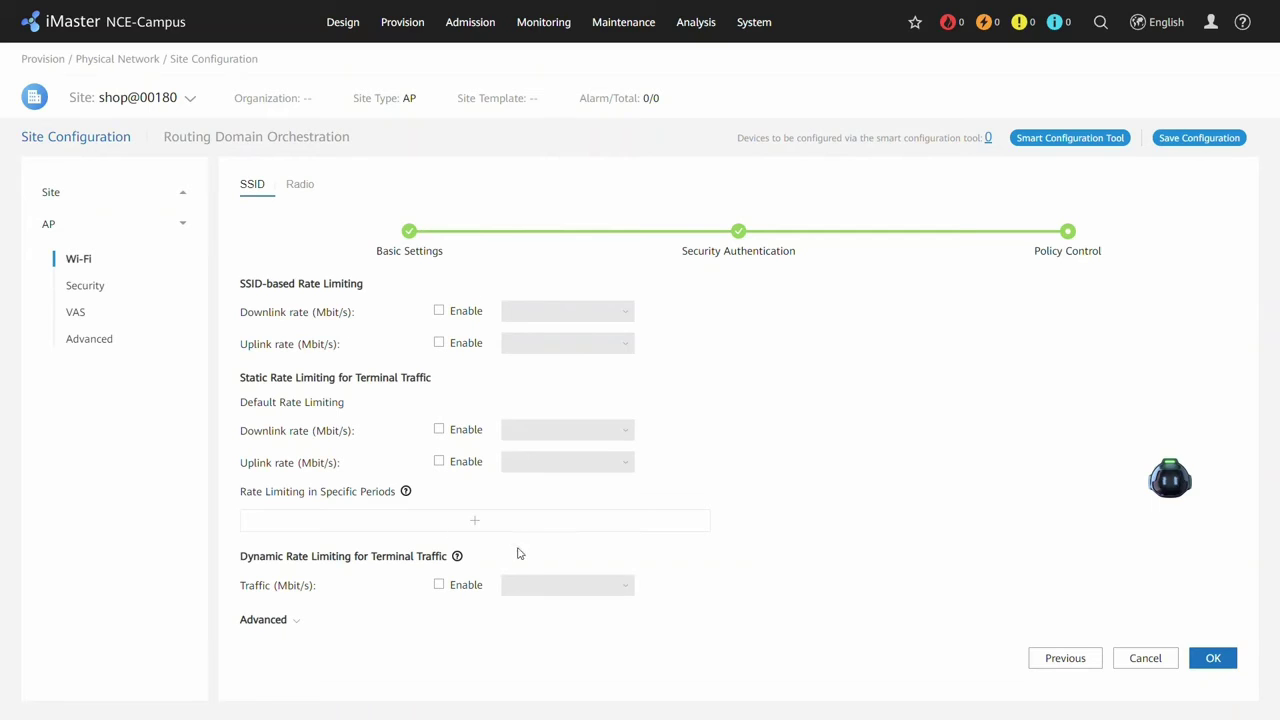
Cap Guest's SSID-based downlink and uplink rates at 10 Mbit/s each and save the SSID.
click(439, 311)
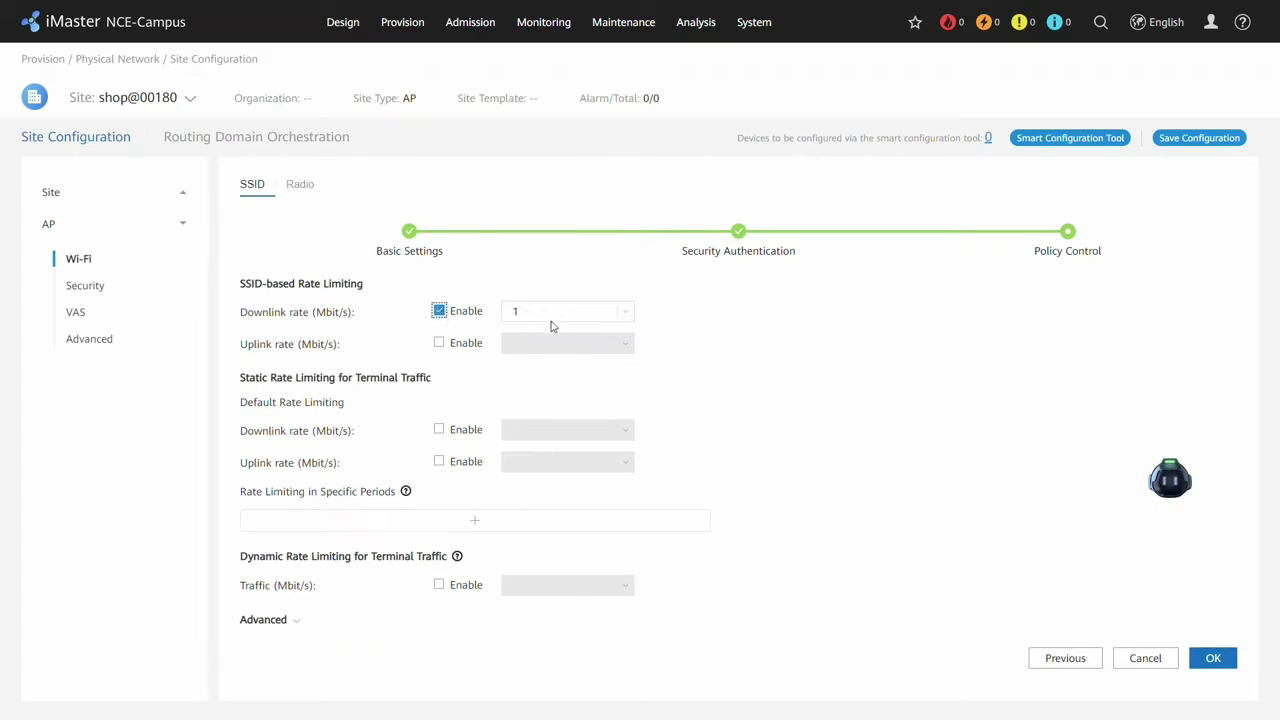
click(563, 313)
click(557, 395)
click(439, 343)
click(624, 344)
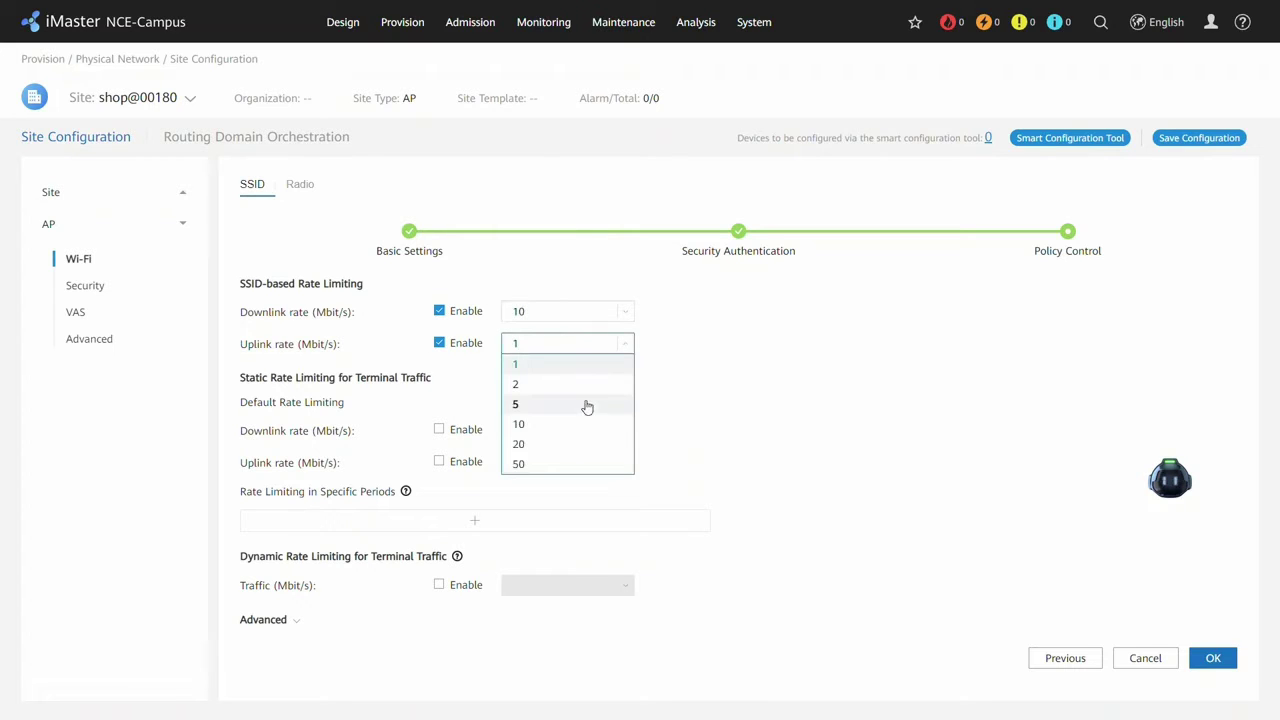
click(584, 424)
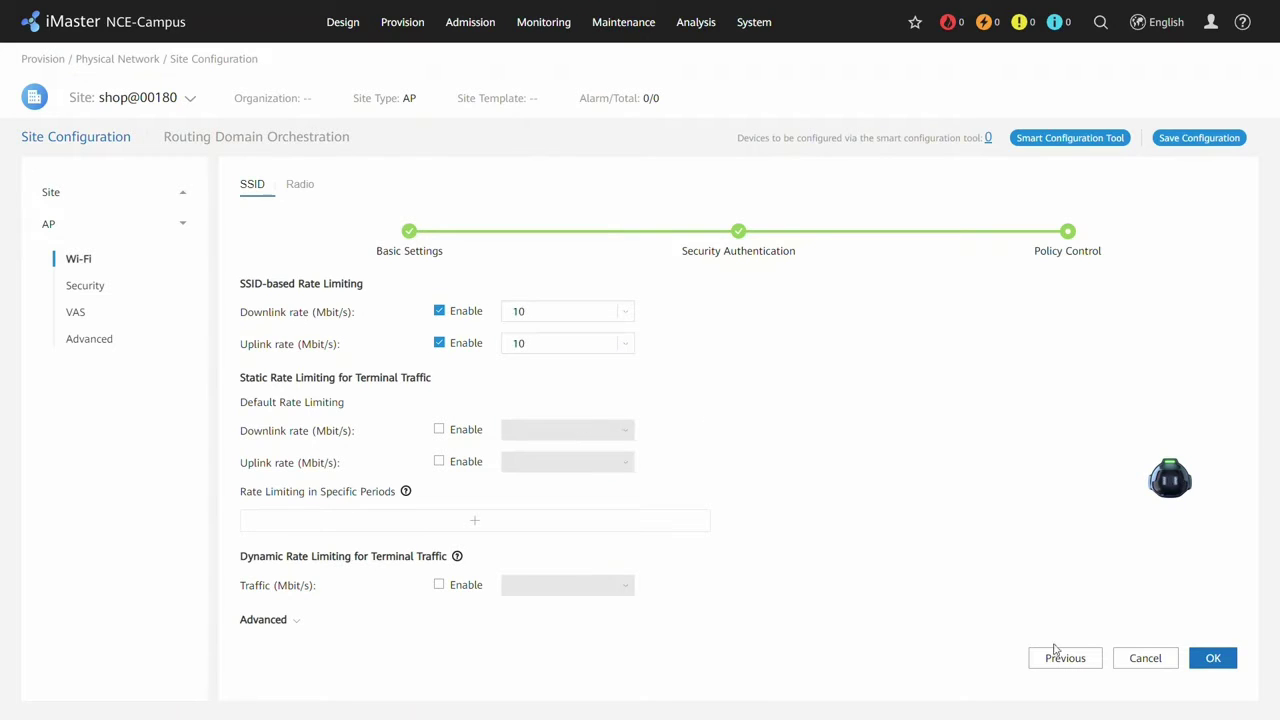
click(1205, 658)
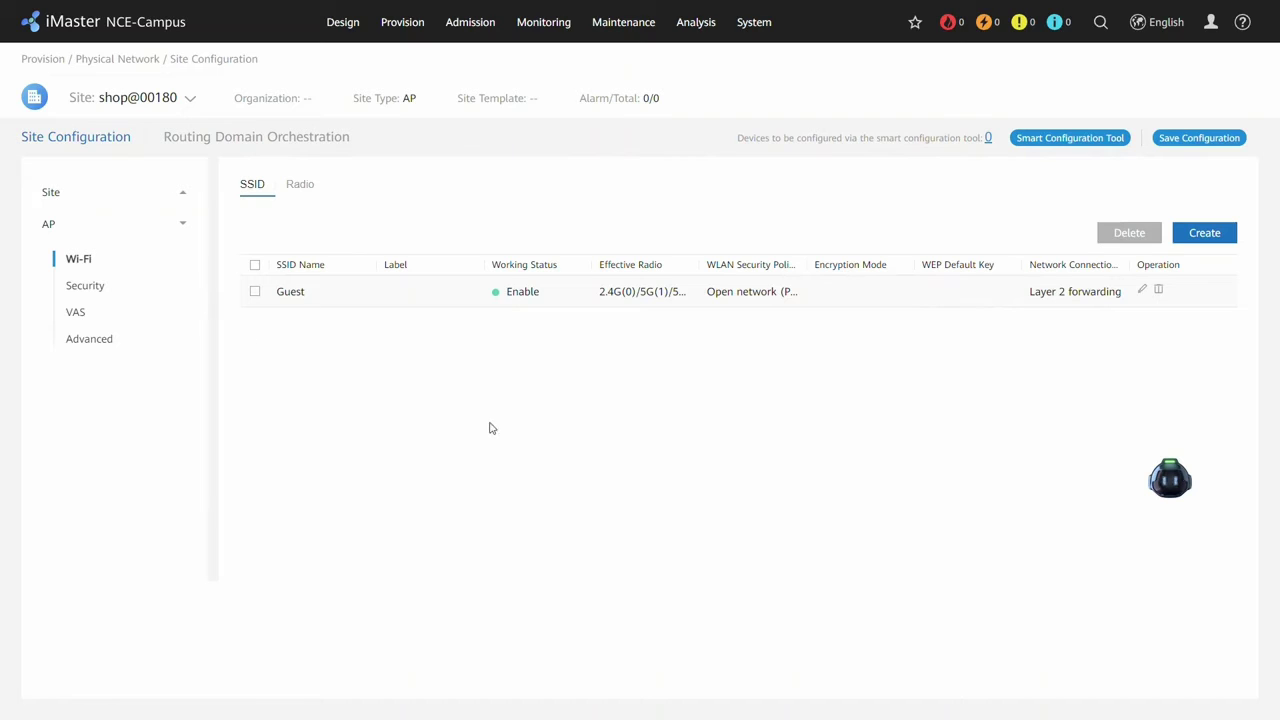
Start a new SSID and name it 'Employee', correcting the typo.
click(1224, 240)
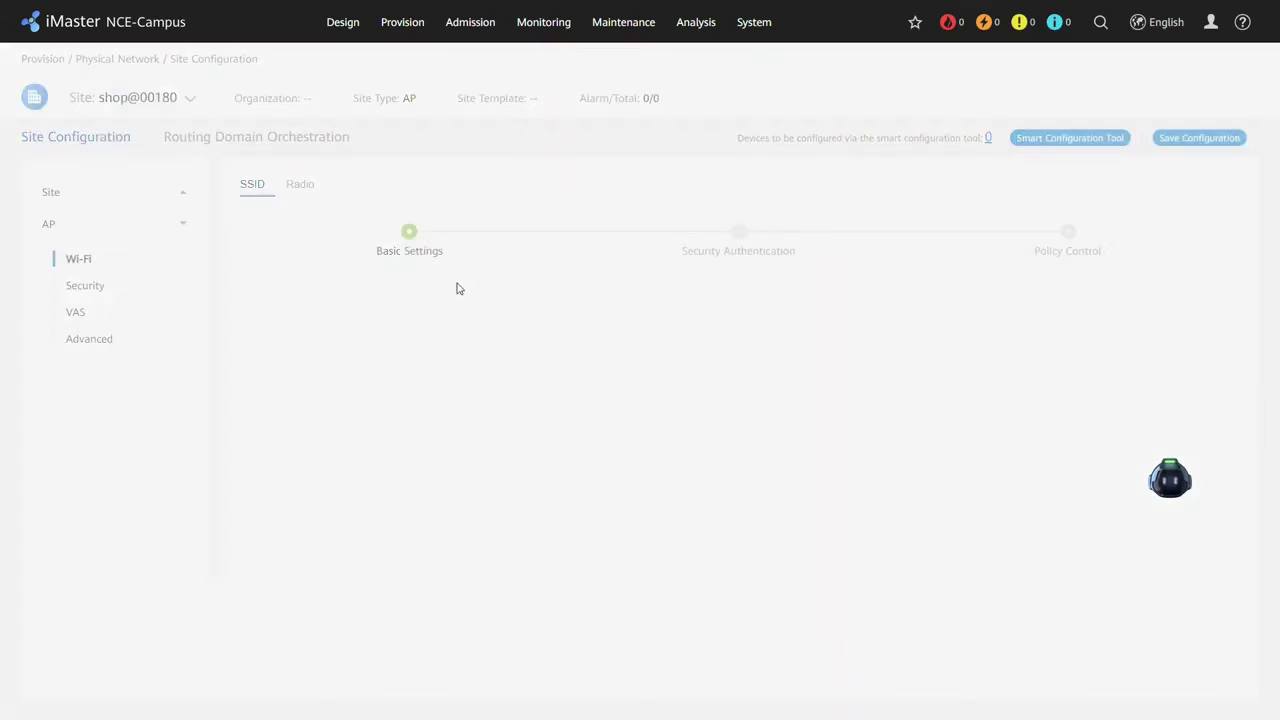
click(441, 308)
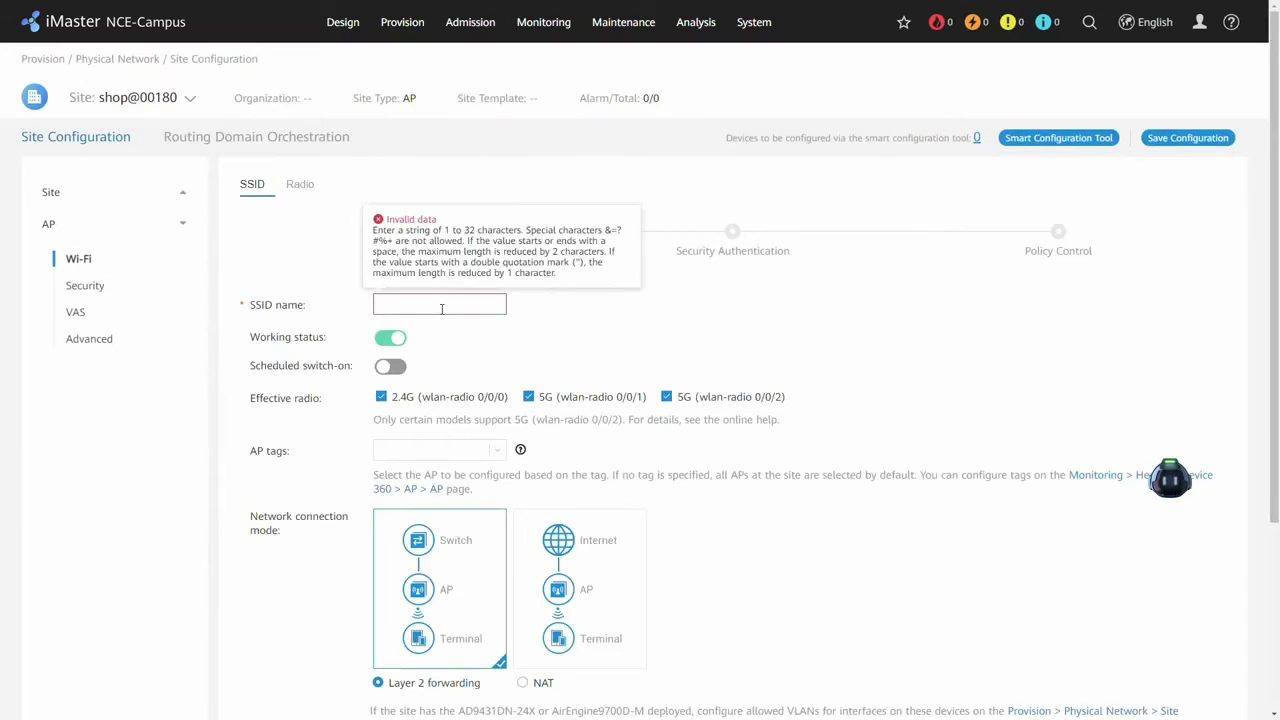
text(Employy)
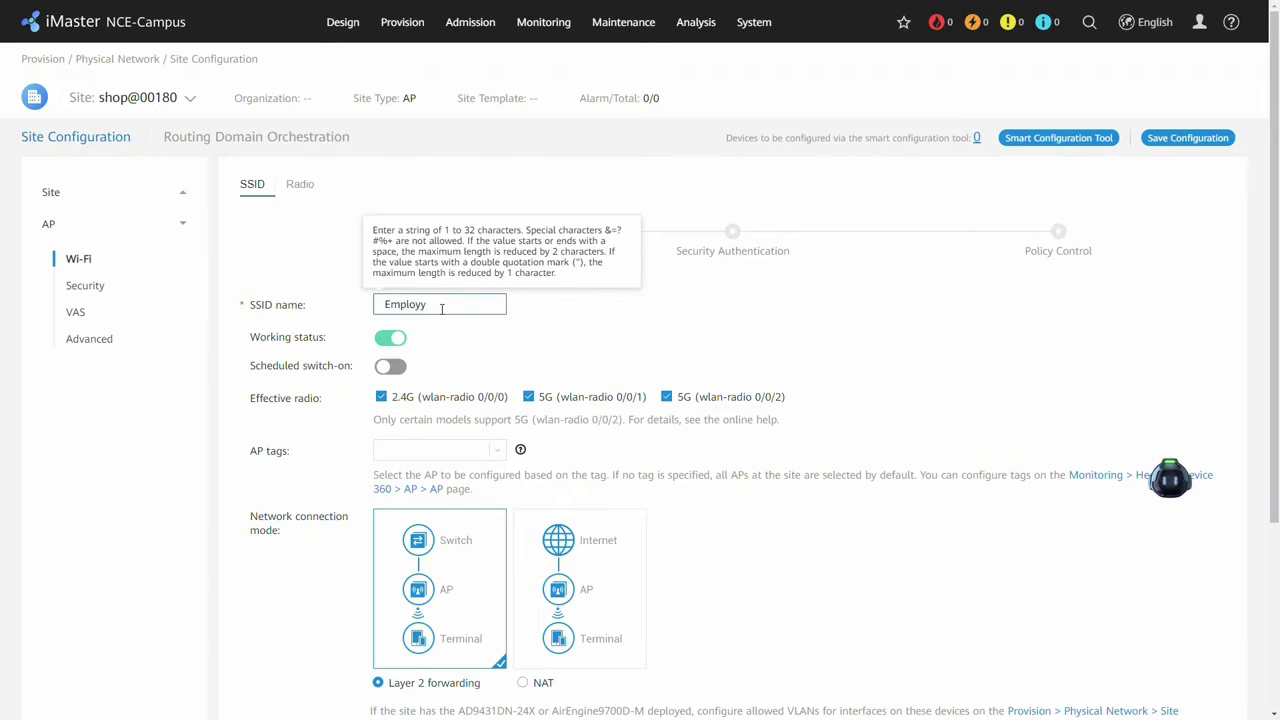
click(616, 307)
click(453, 309)
key(BackSpace)
text(ee)
Enable scheduled switch-on with 00:00-24:00 on weekdays and go to Security Authentication.
click(395, 367)
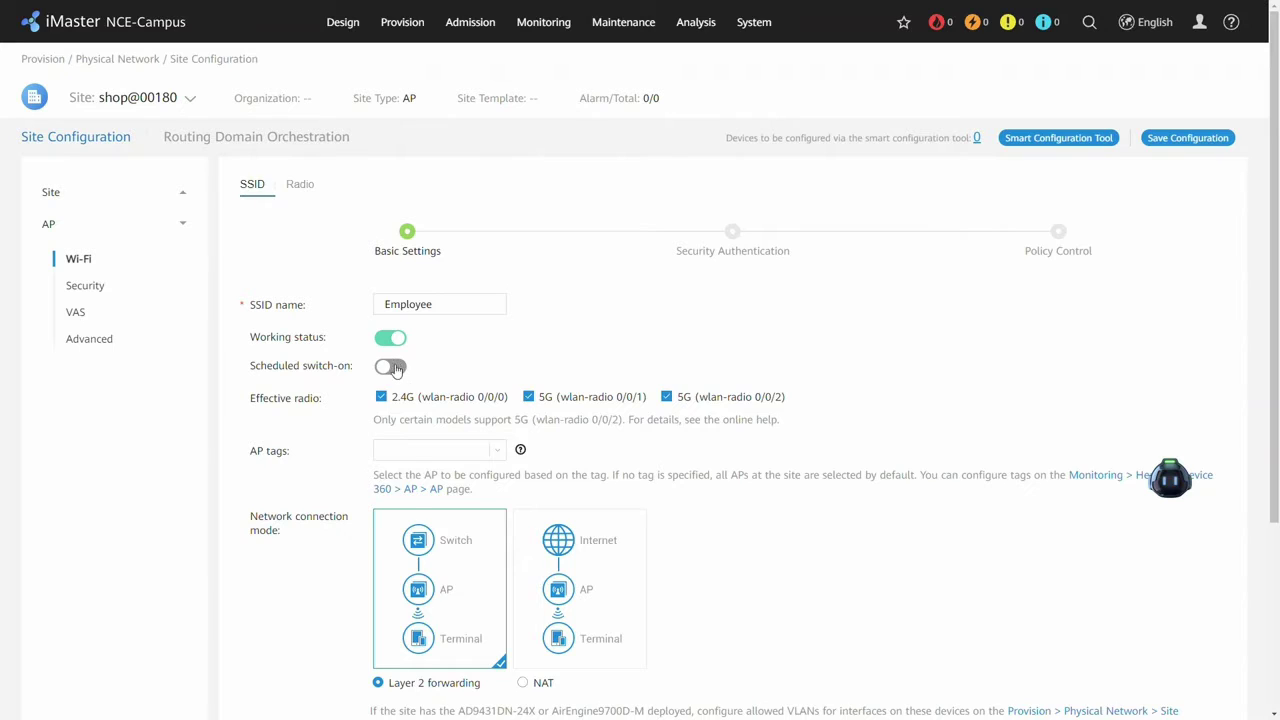
click(490, 420)
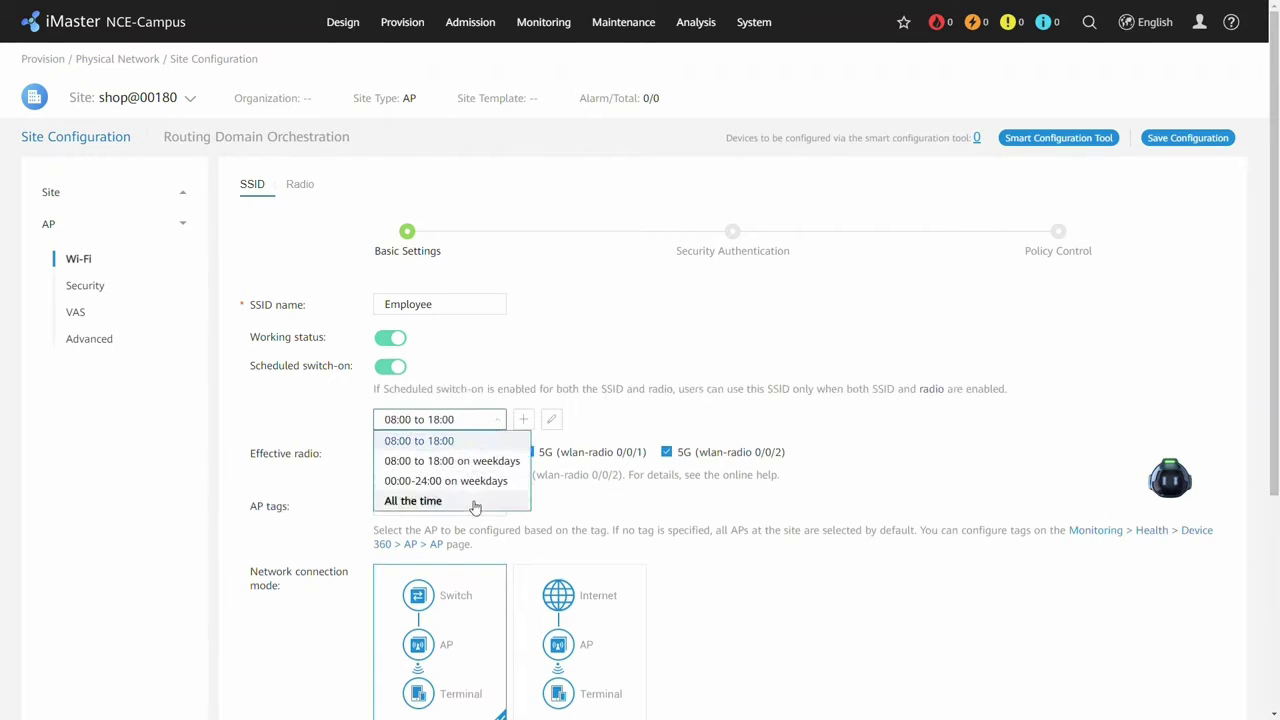
click(415, 500)
scroll(750, 312, down, 2)
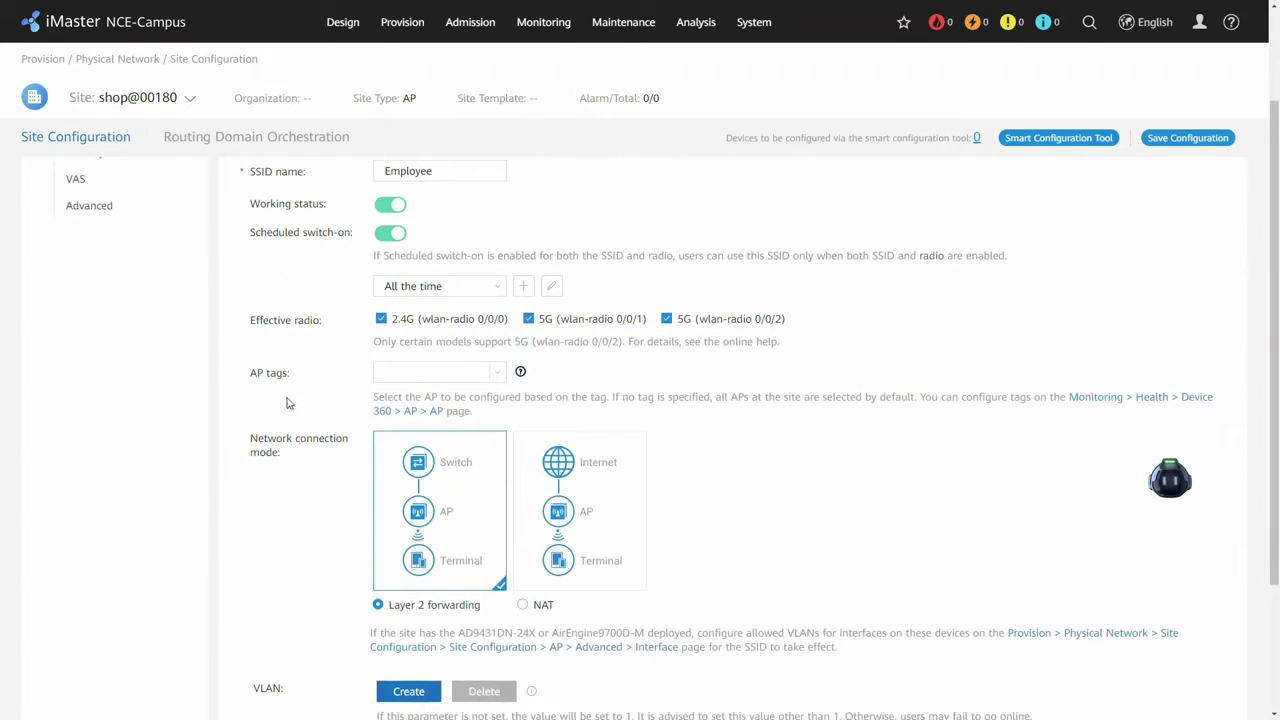
click(497, 289)
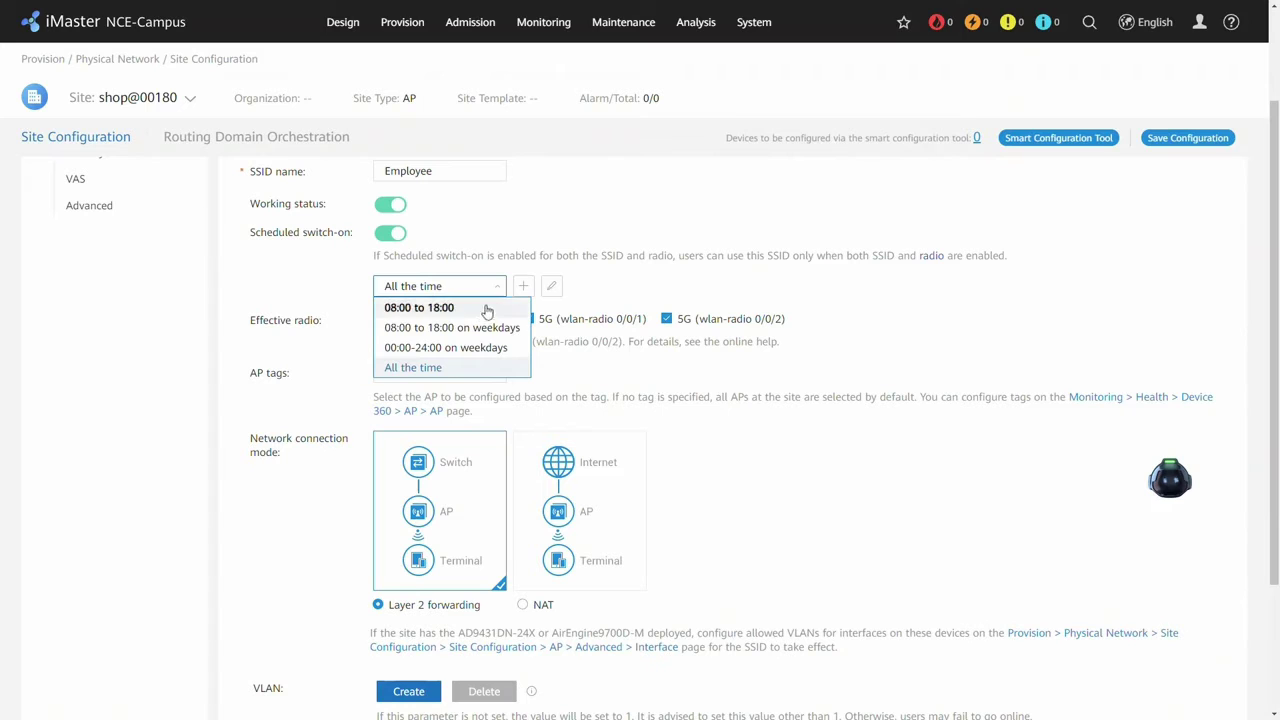
click(489, 347)
scroll(519, 366, down, 1)
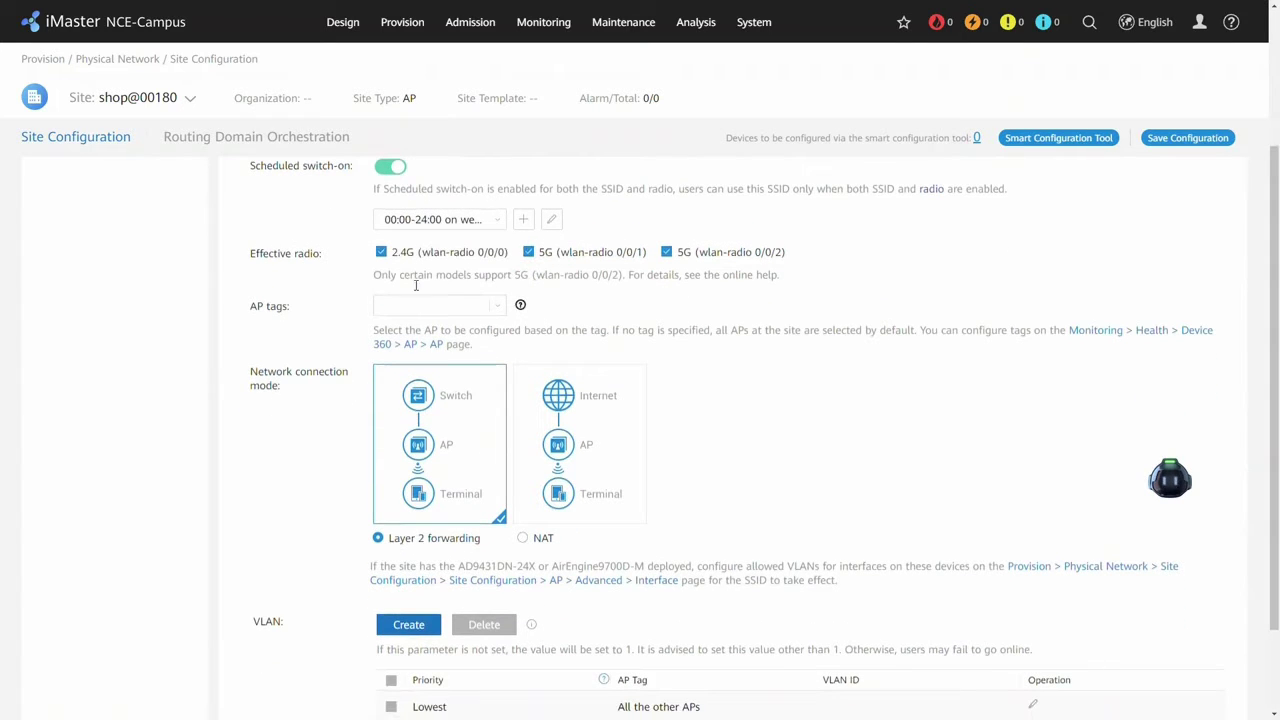
scroll(468, 440, down, 2)
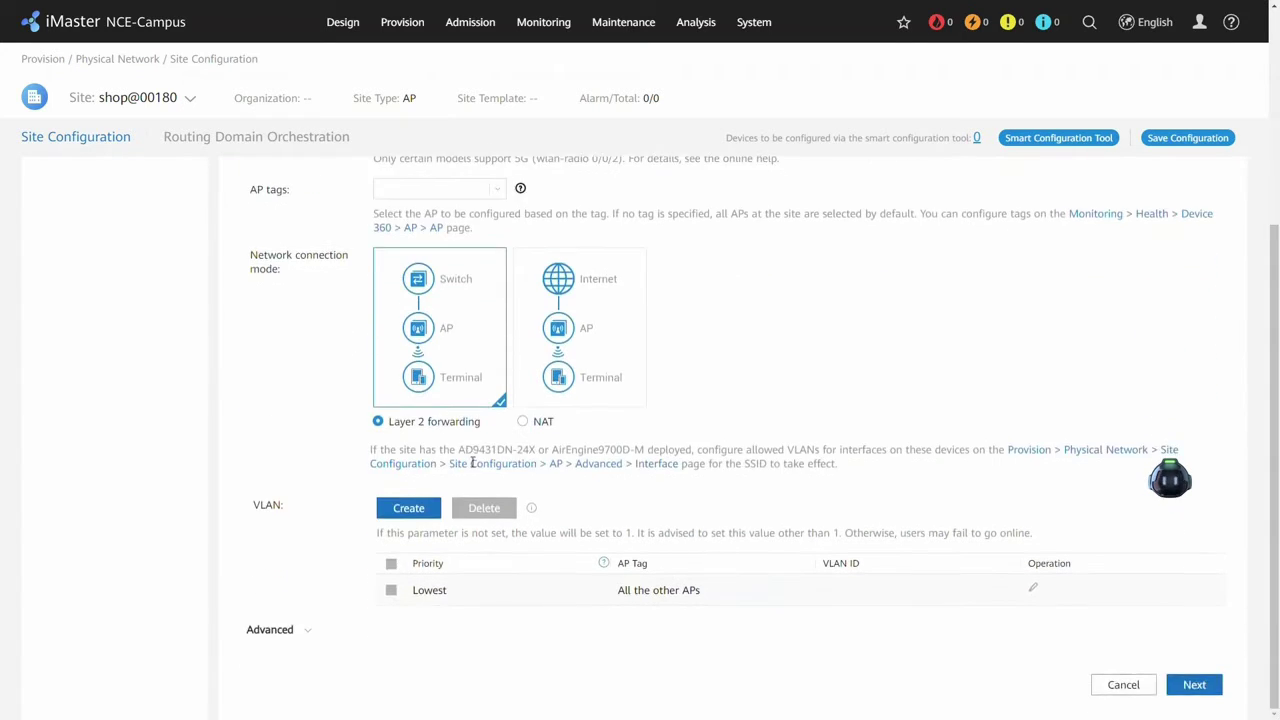
click(1212, 689)
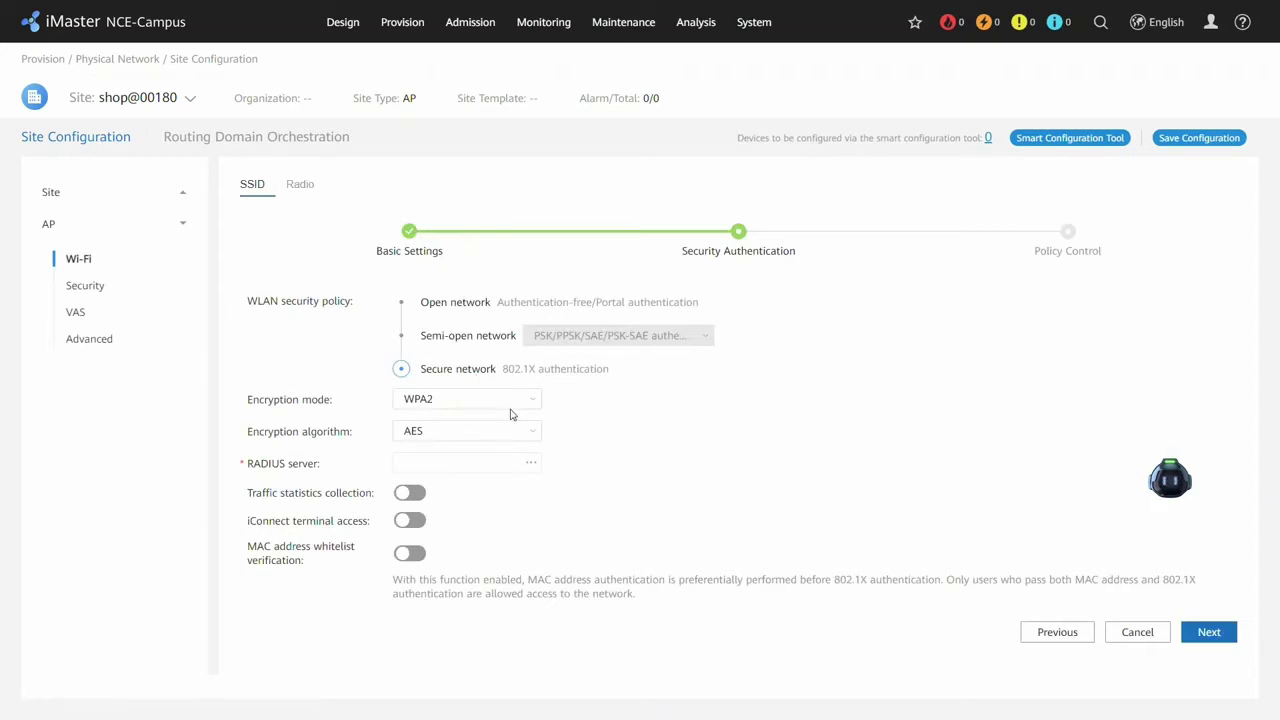
Use Build-in-Radius as the Employee SSID's RADIUS server and save the SSID.
click(530, 462)
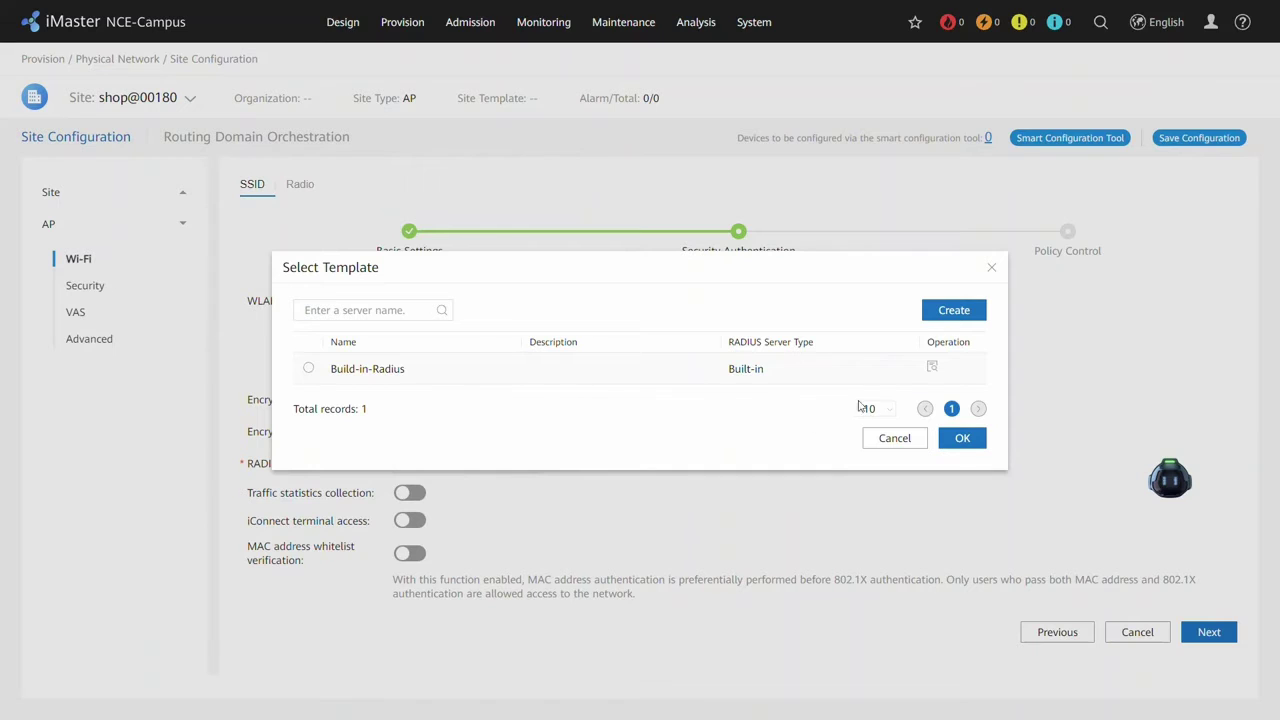
click(307, 369)
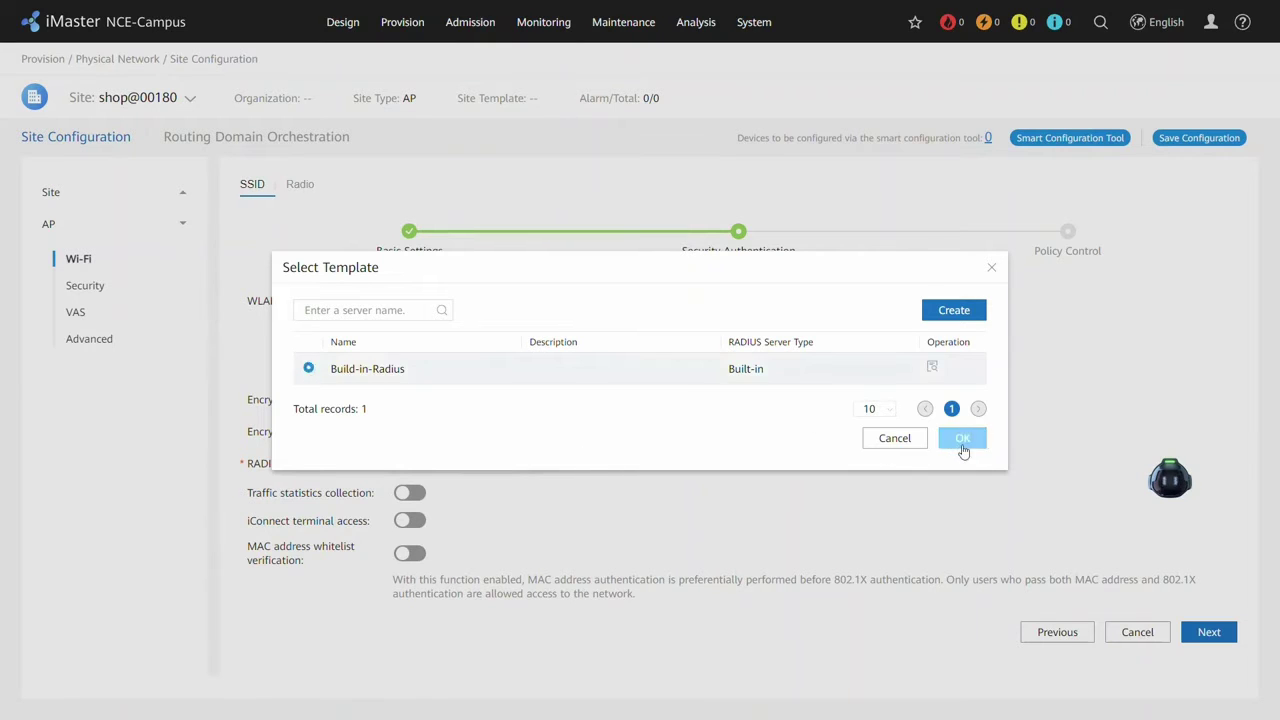
click(948, 445)
scroll(892, 459, down, 1)
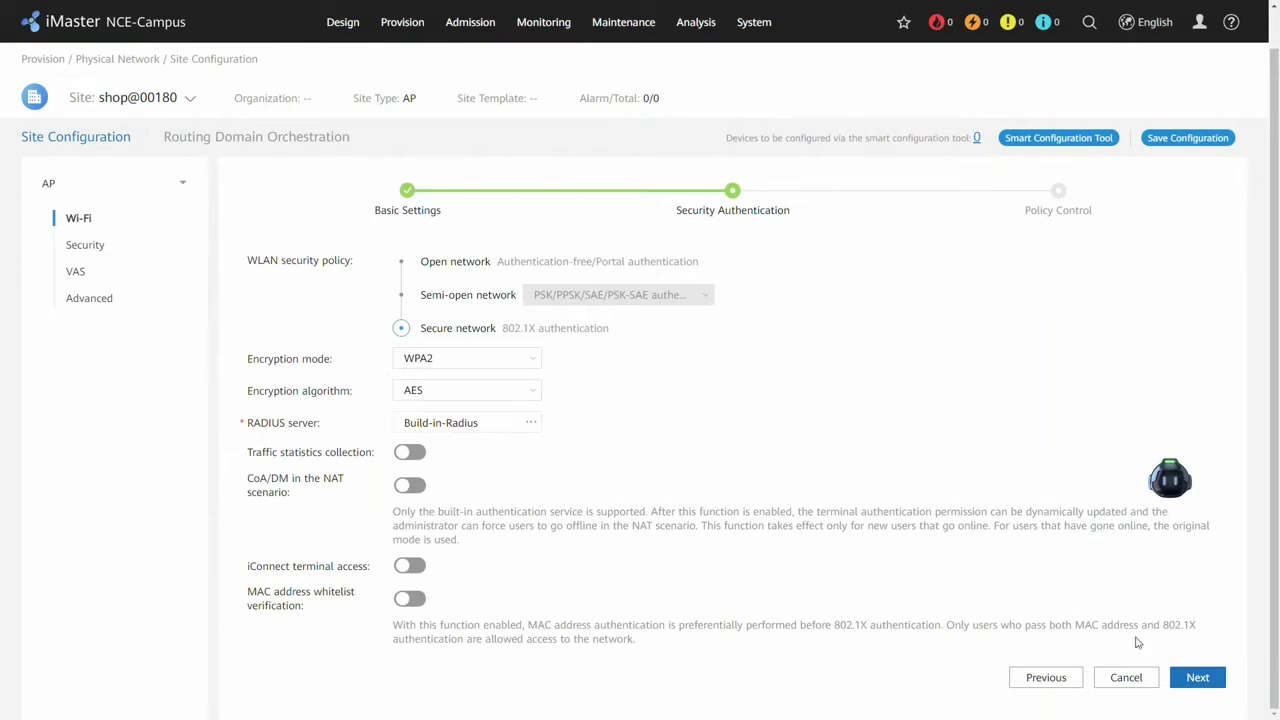
click(1198, 677)
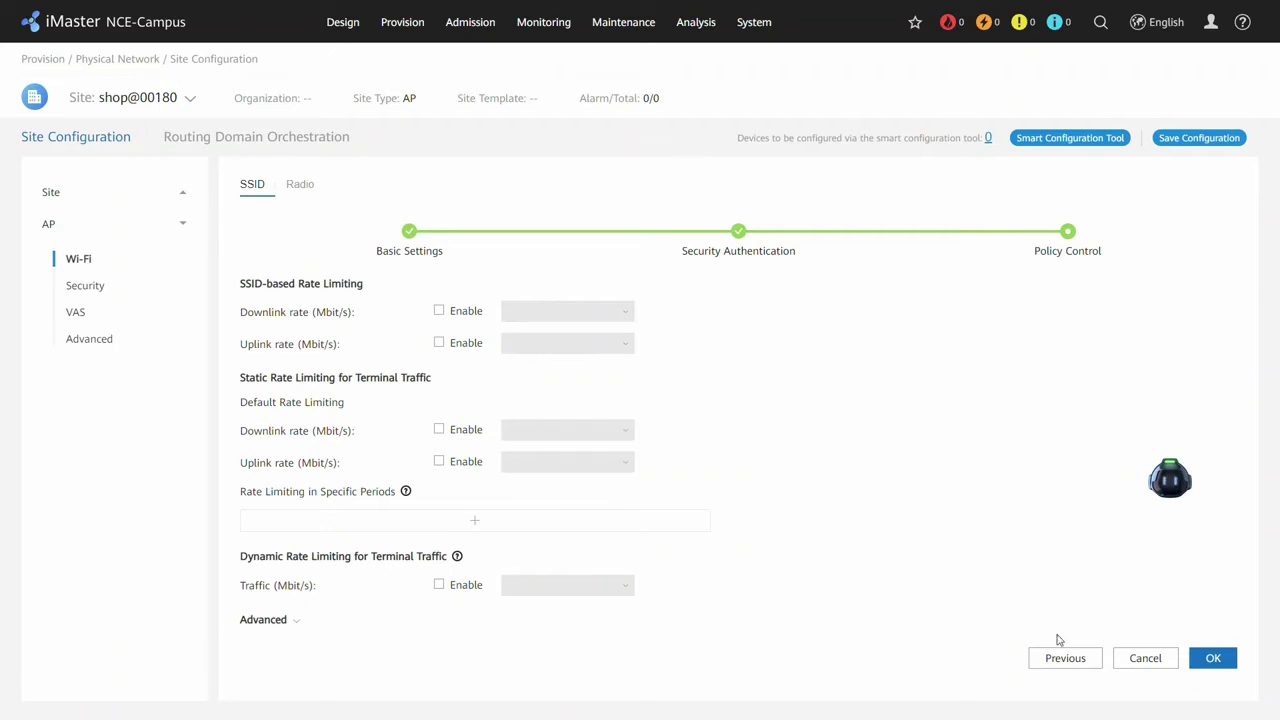
click(1206, 668)
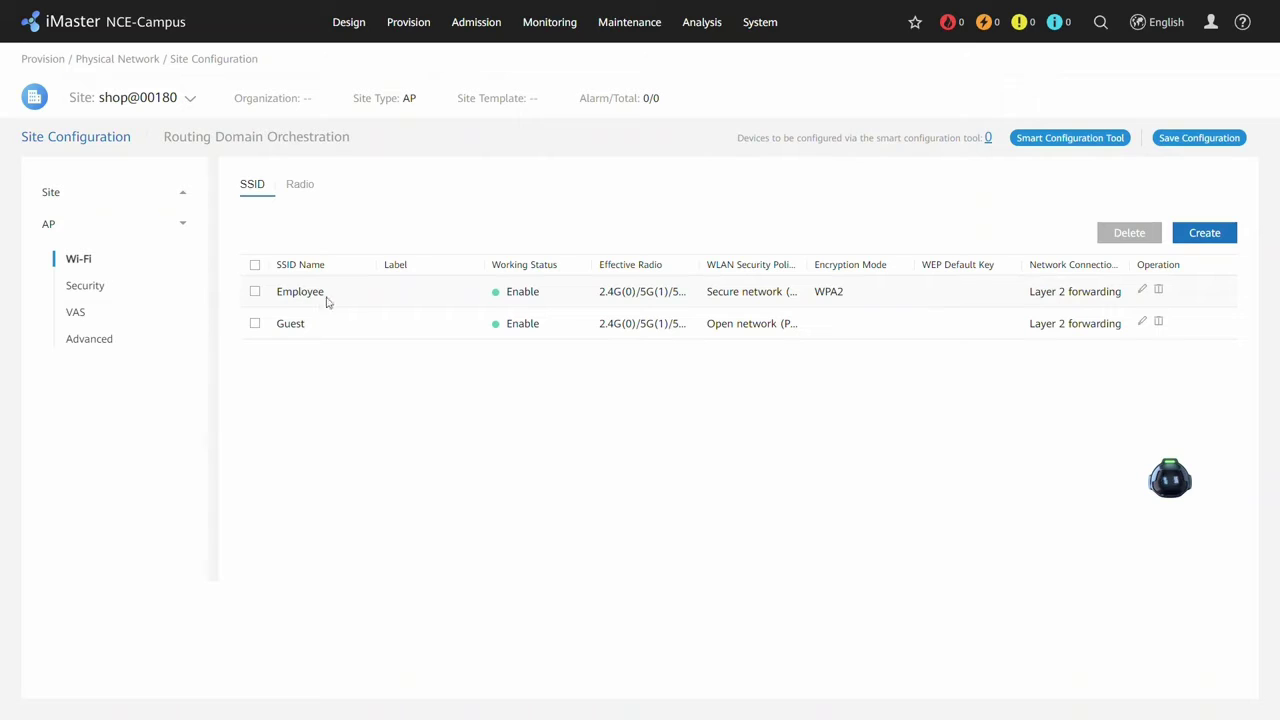
In Device Management, start adding a device at site shop@00180.
mouse_move(348, 22)
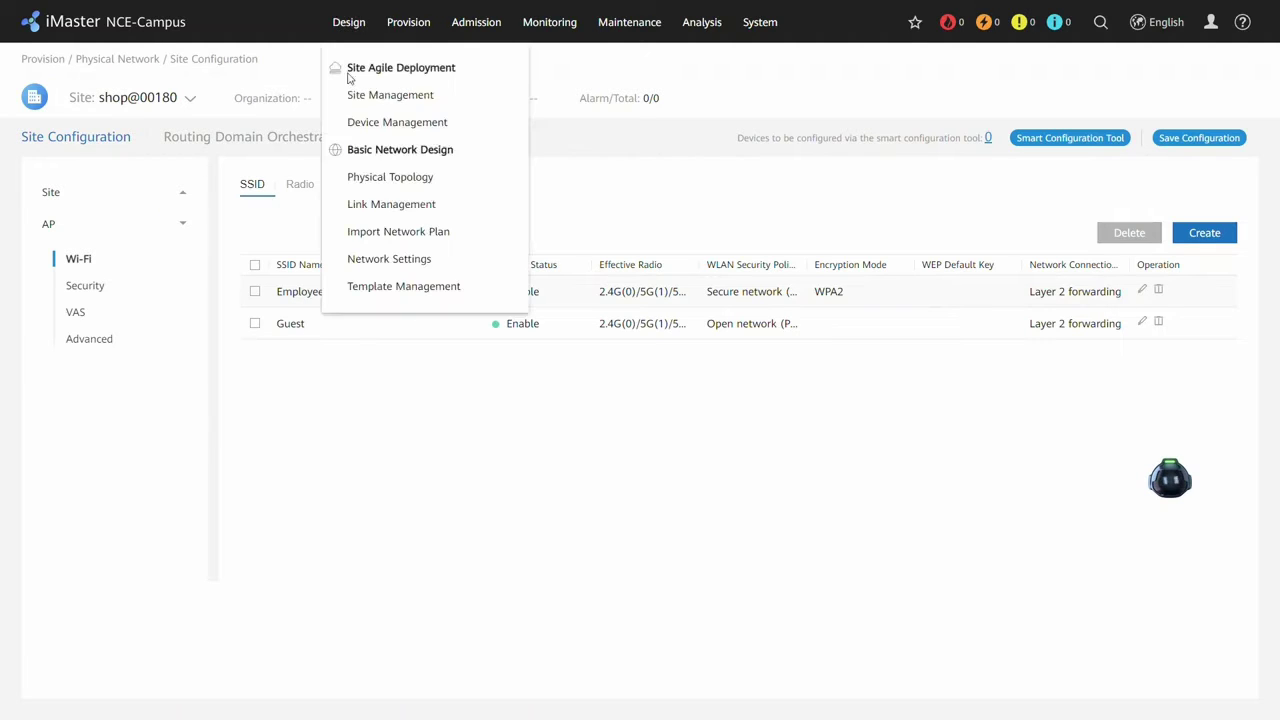
click(366, 122)
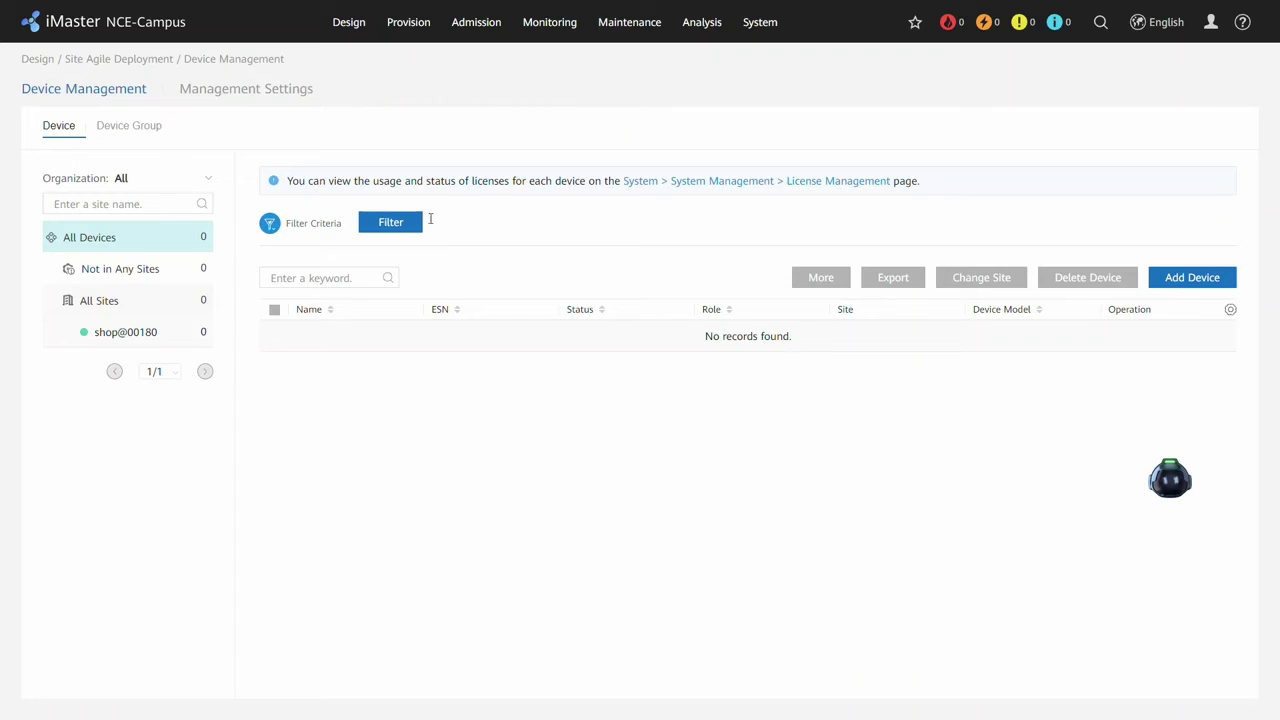
click(565, 312)
mouse_move(1172, 279)
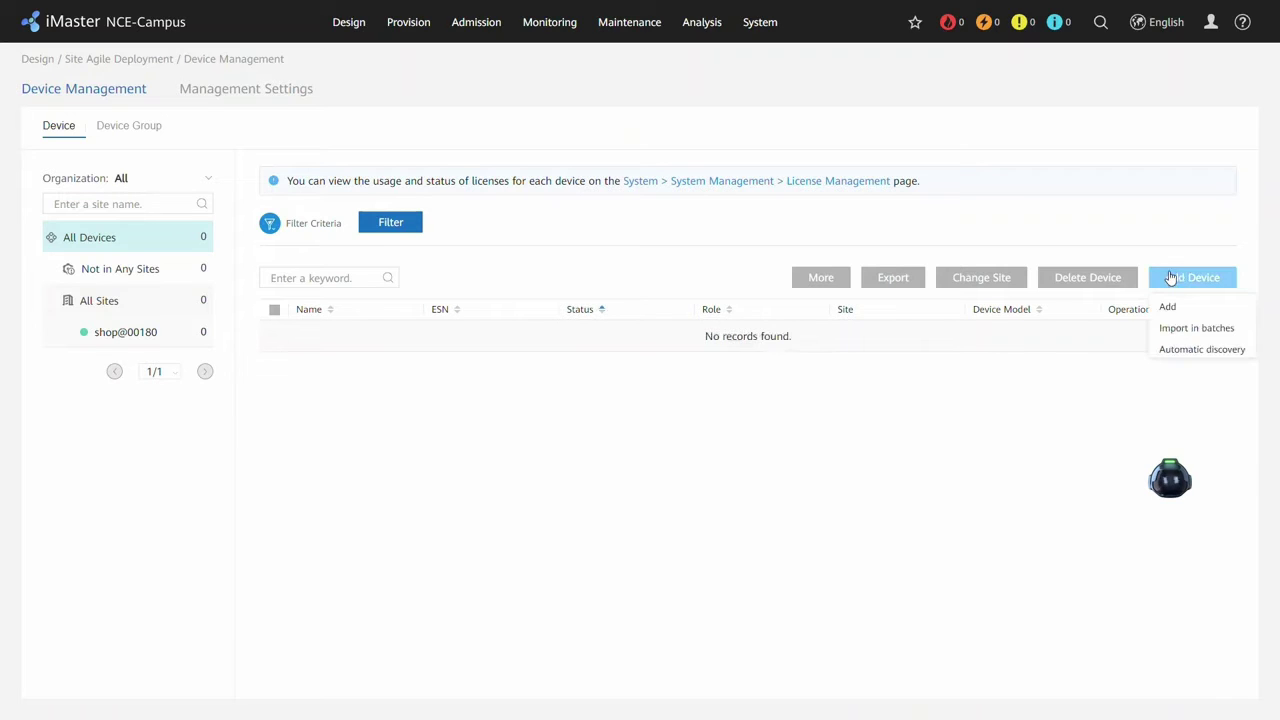
click(1168, 307)
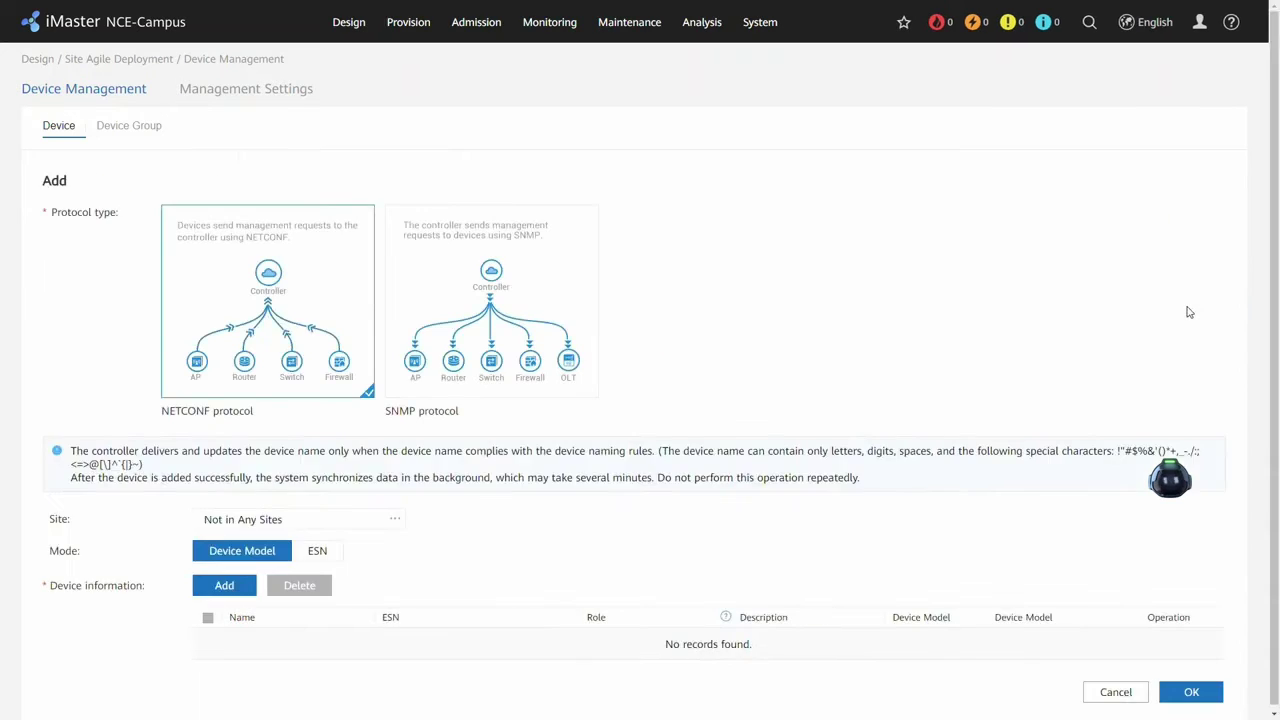
click(395, 518)
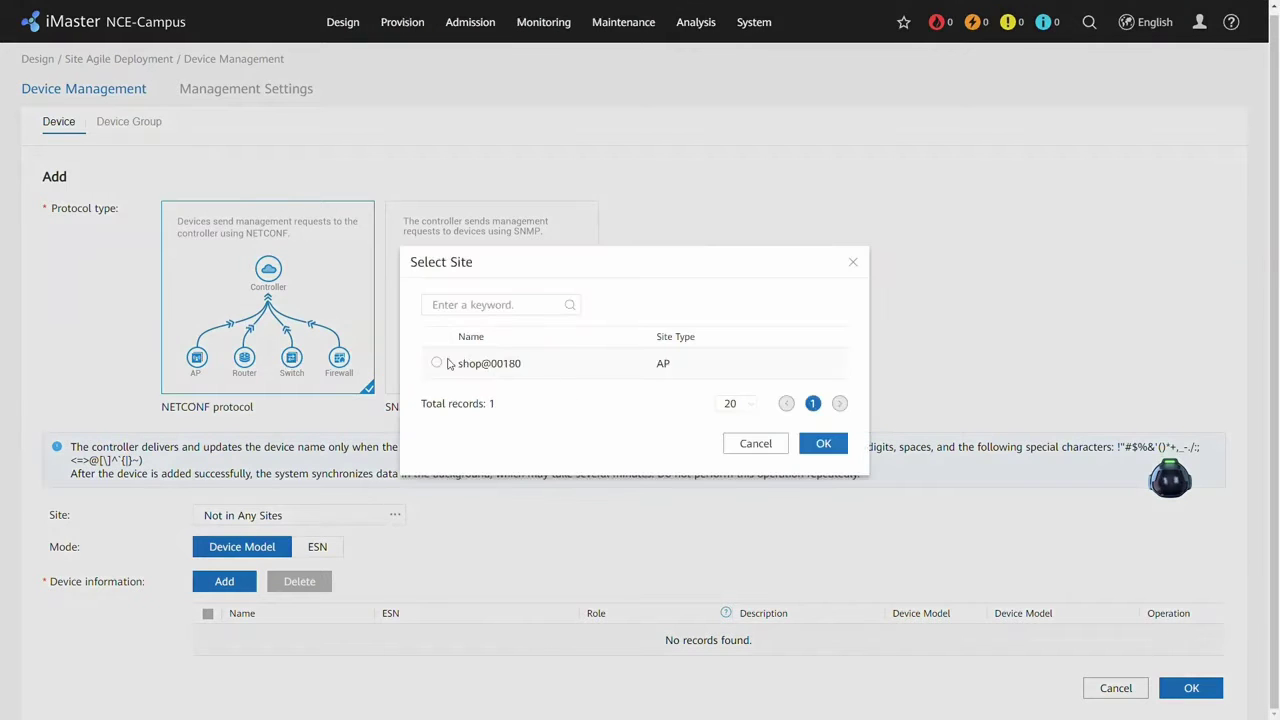
click(437, 363)
click(826, 446)
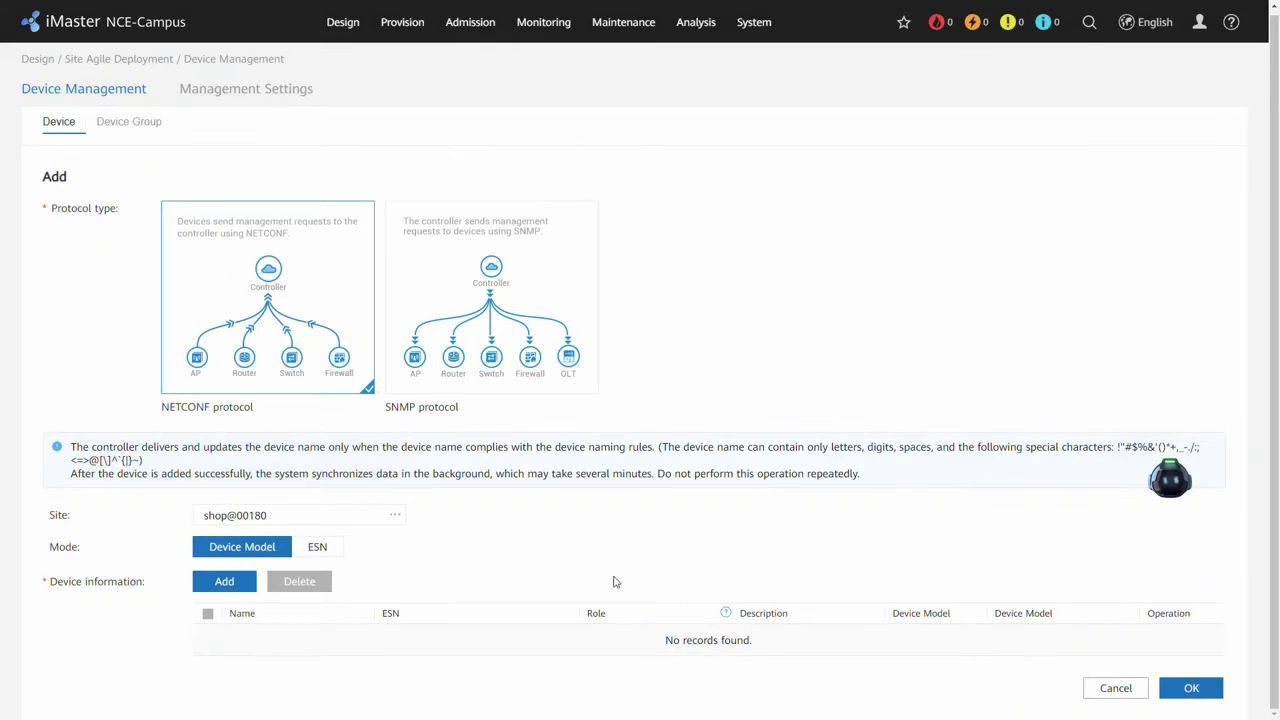
Add an AirEngine5761-21 device row with role AP.
click(242, 583)
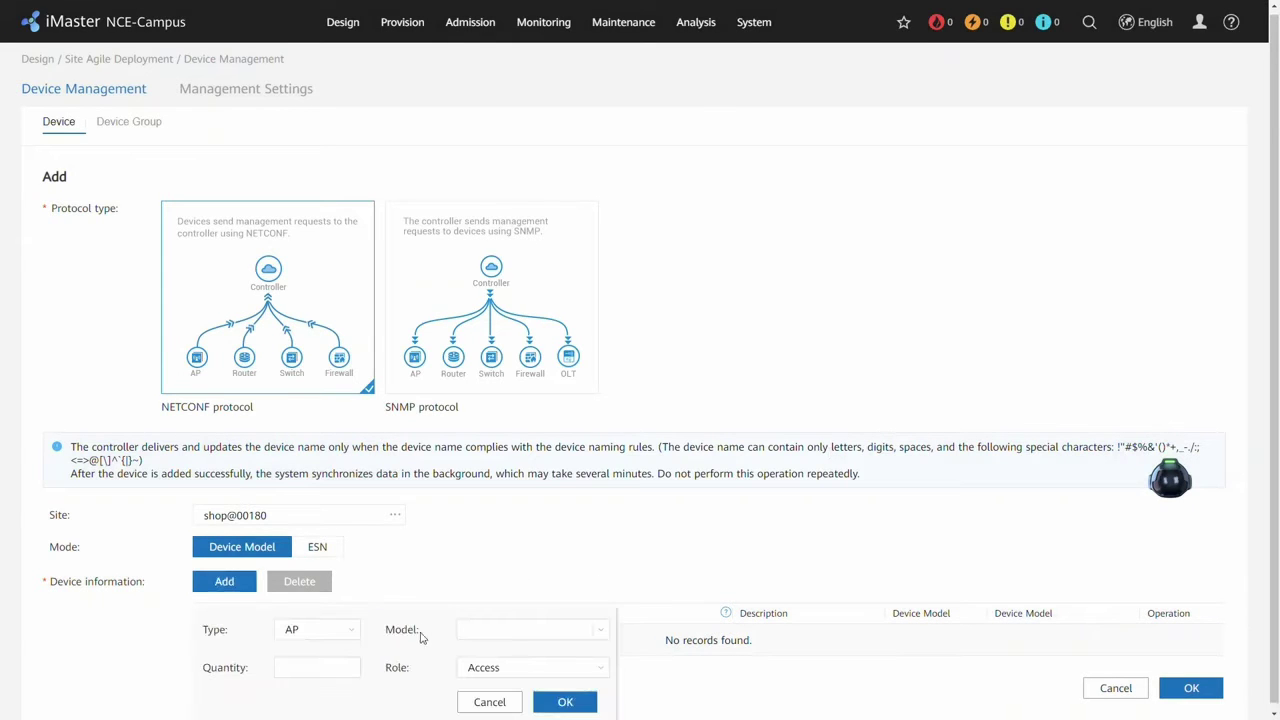
click(539, 631)
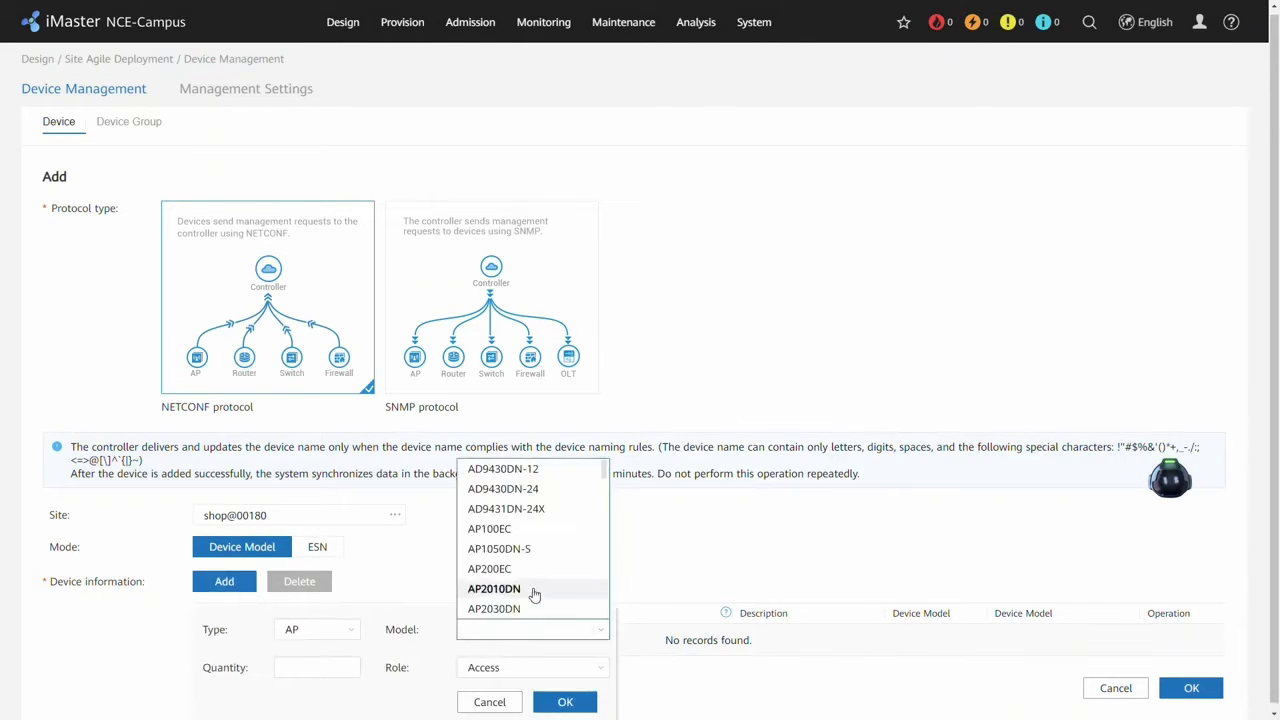
text(Air)
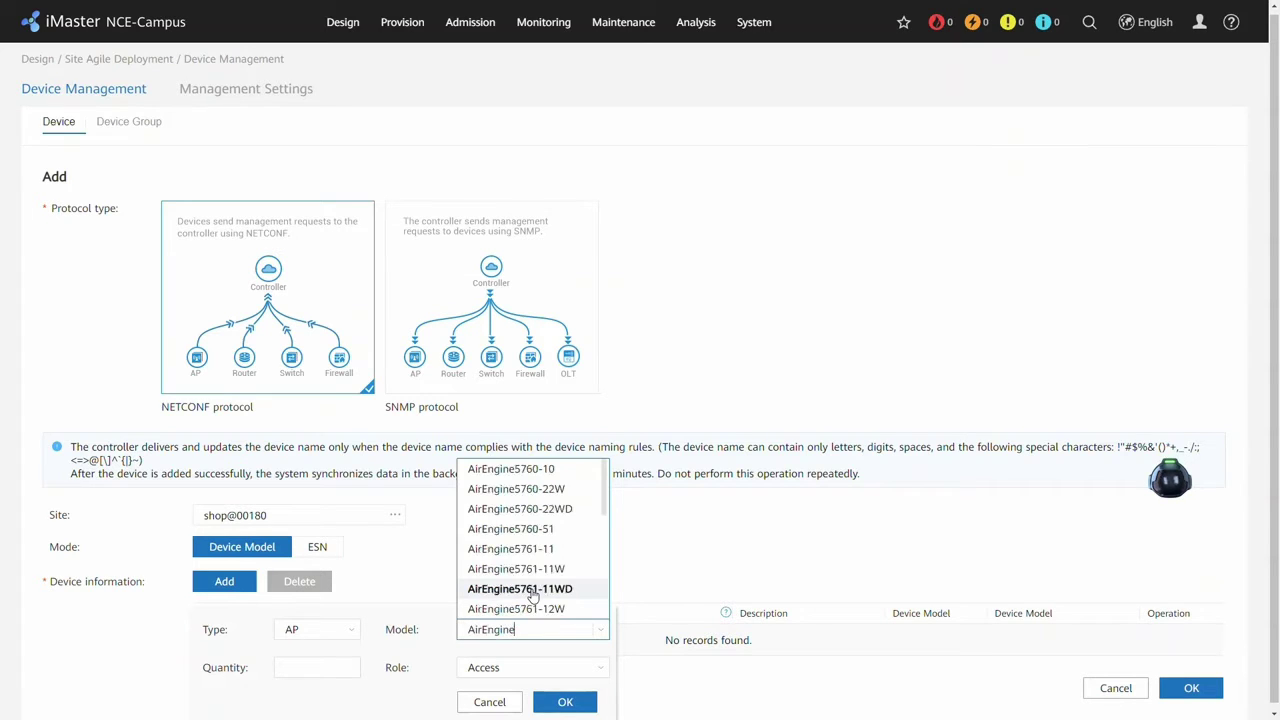
text(Engine)
scroll(545, 585, down, 2)
click(556, 608)
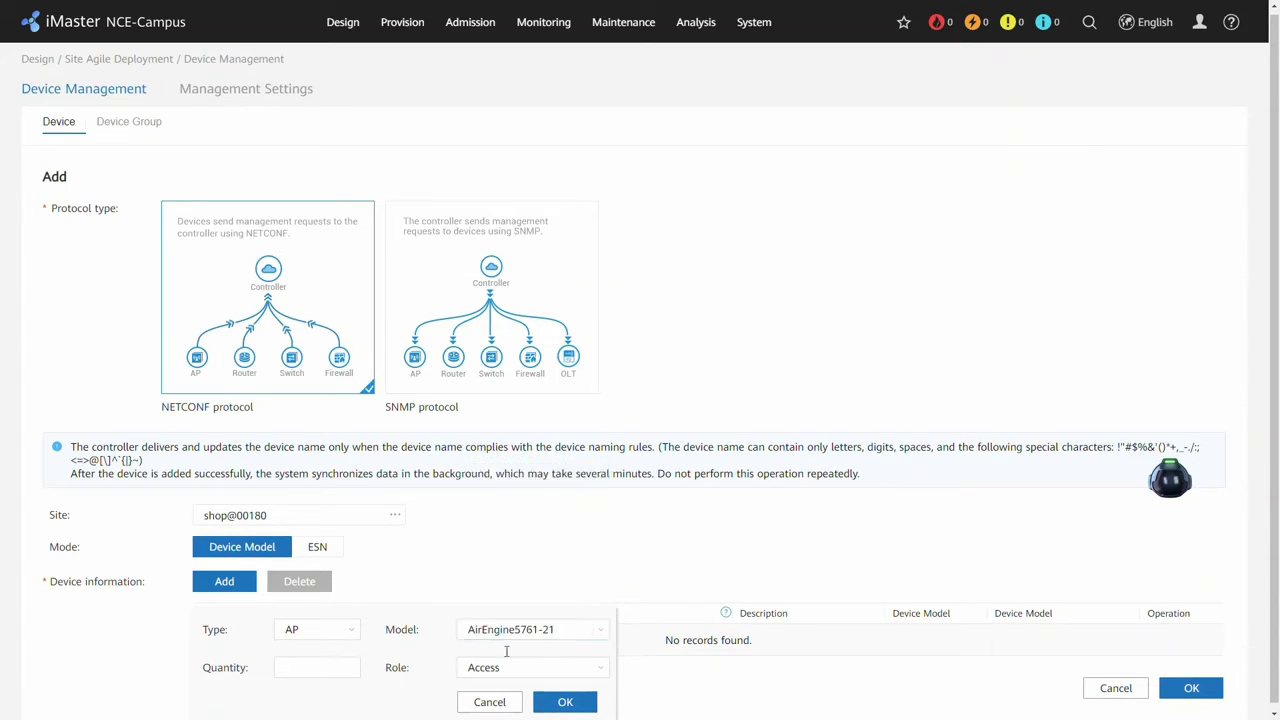
click(325, 668)
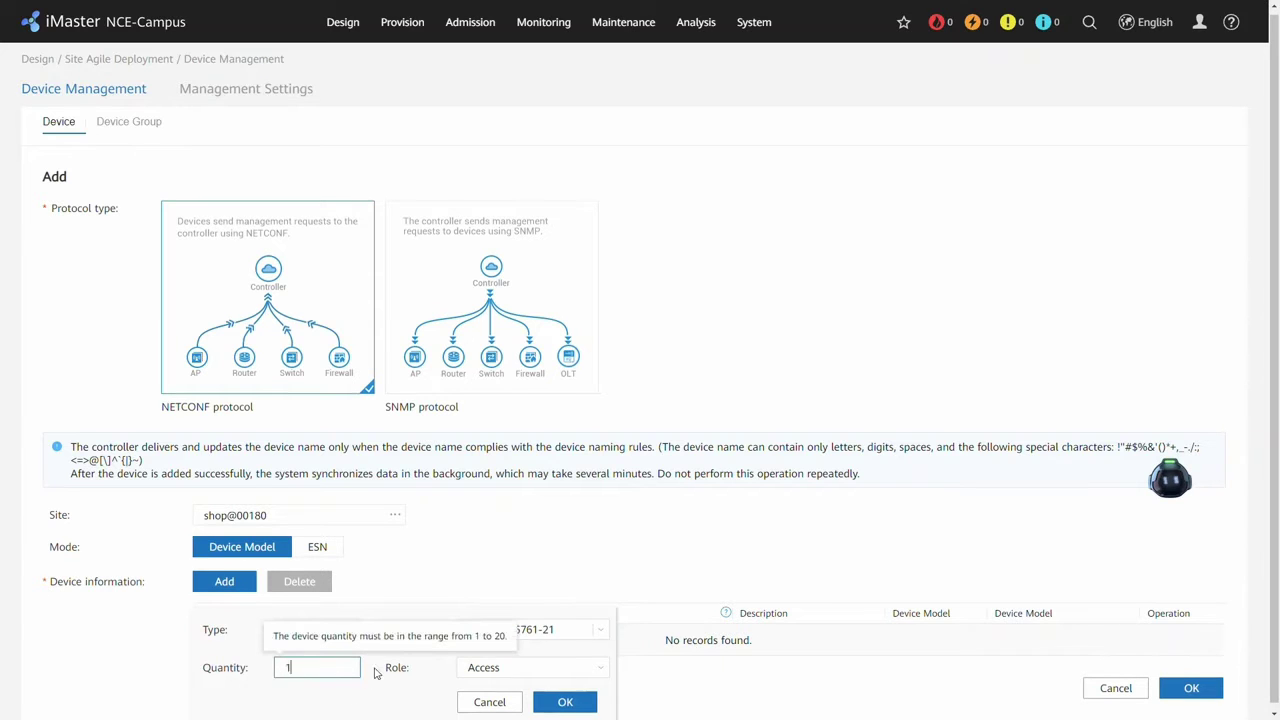
click(560, 667)
scroll(505, 520, down, 1)
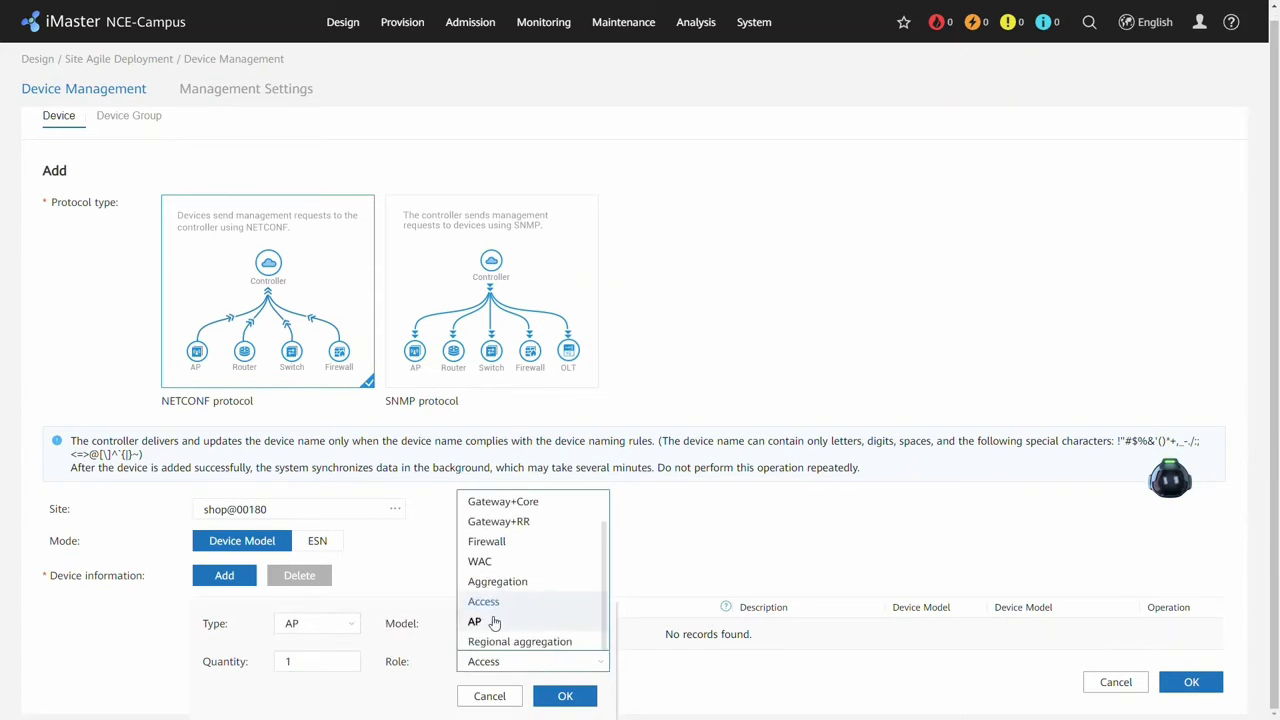
click(494, 622)
click(565, 695)
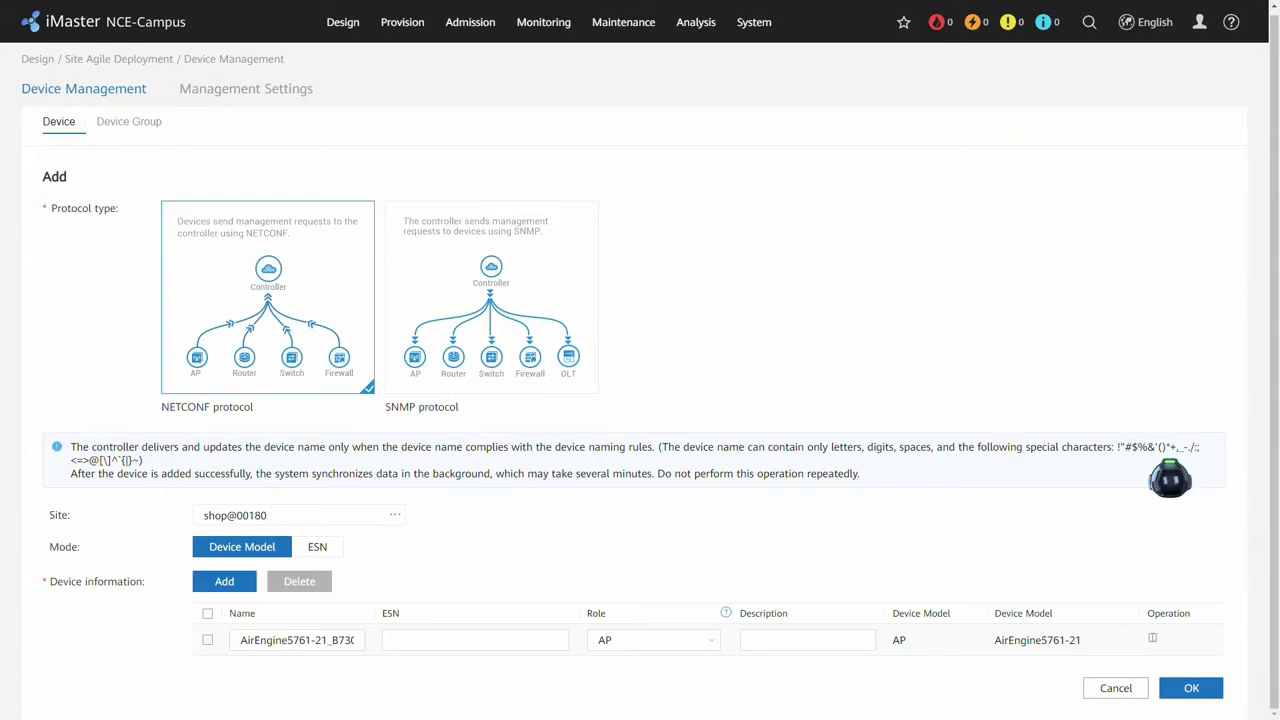
Paste the ESN, describe it as Shop@00180, name it Shop_00180_AP01, and save.
click(470, 641)
text(2102353VUT10M6014821)
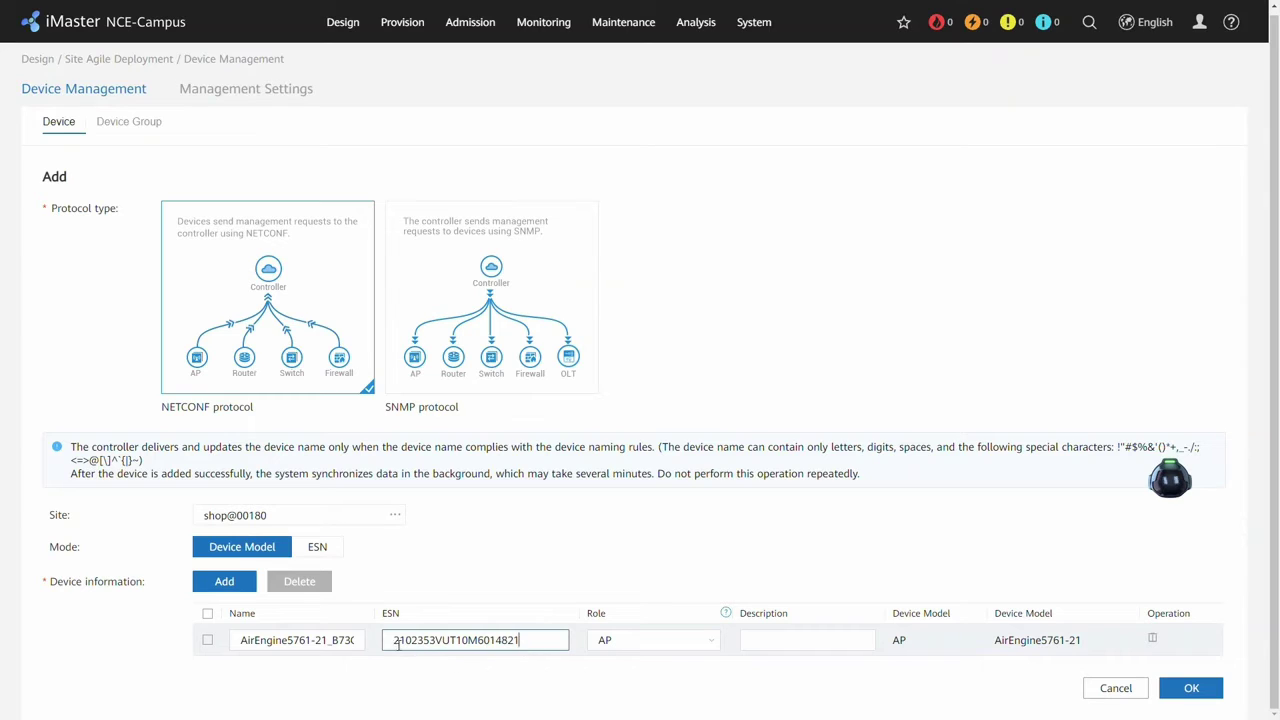
click(802, 651)
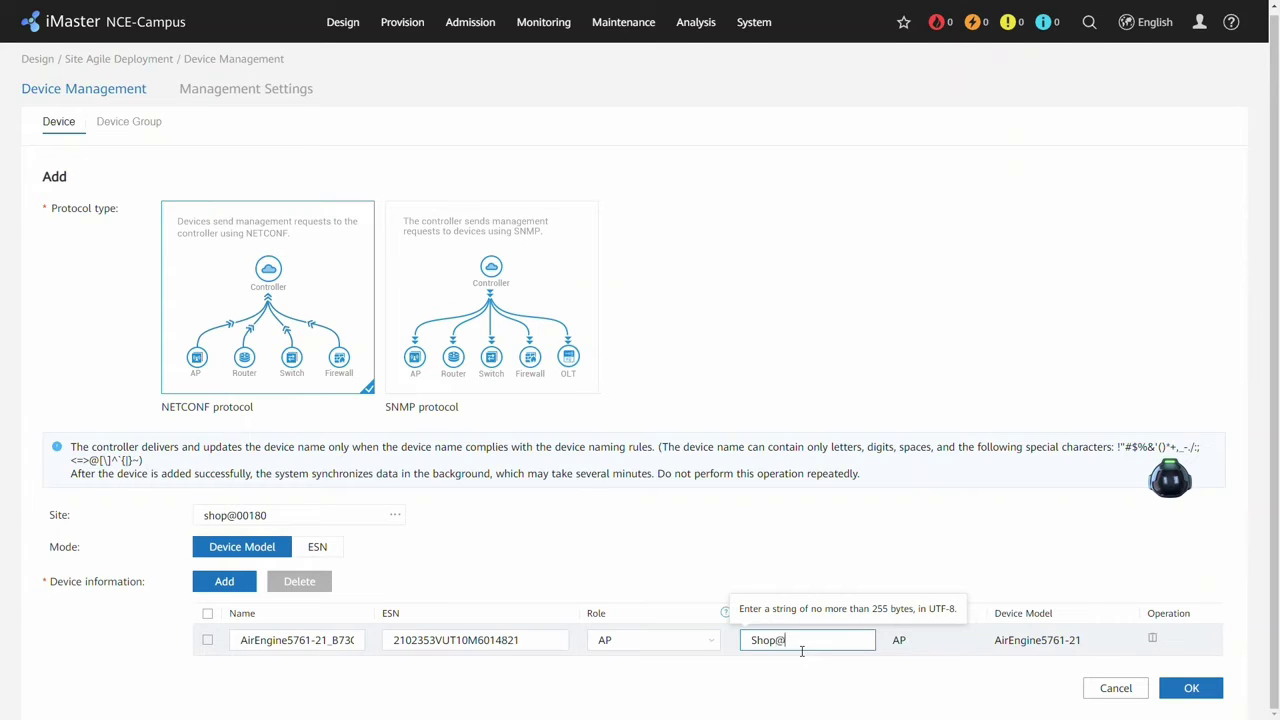
click(869, 511)
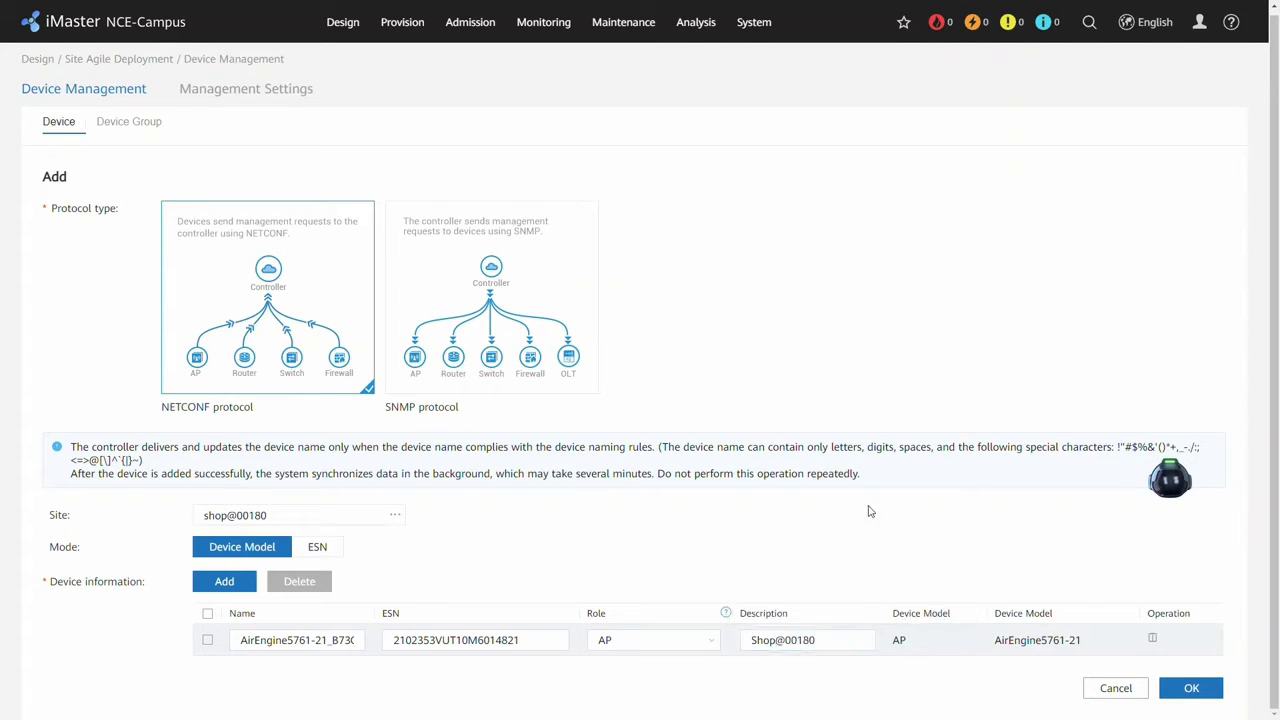
click(300, 644)
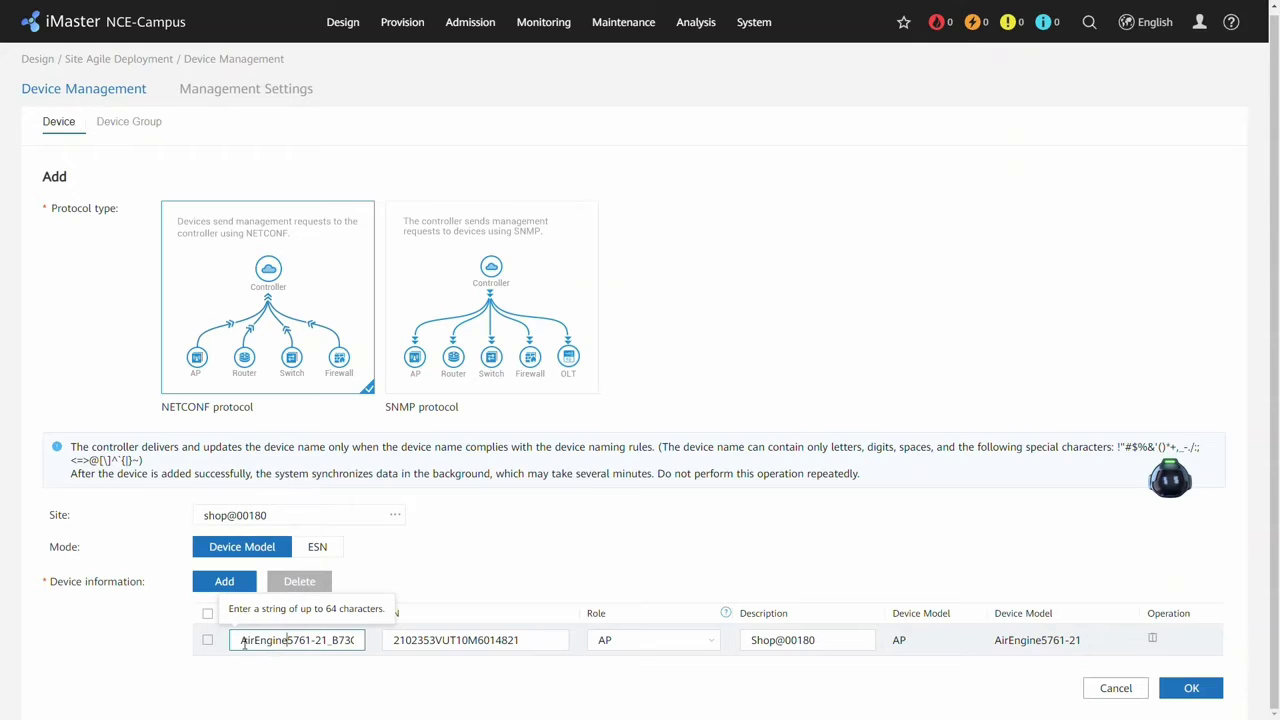
drag(244, 644, 535, 625)
key(BackSpace)
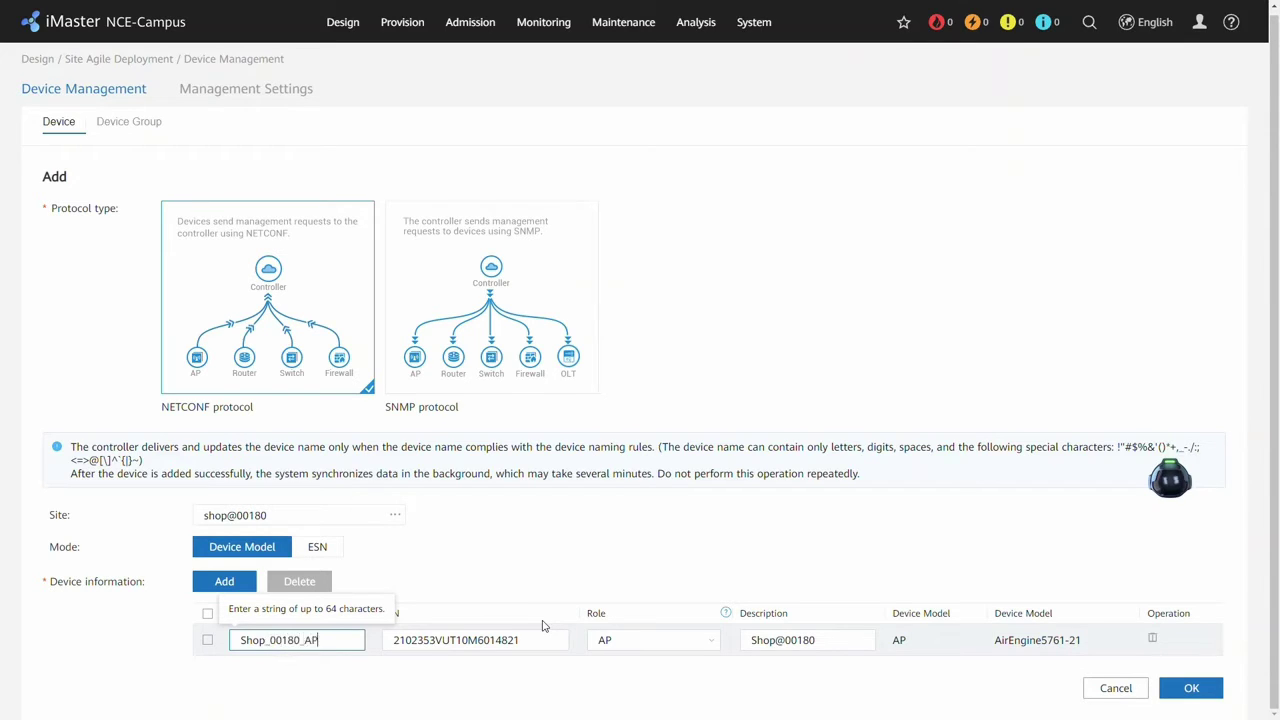
click(564, 585)
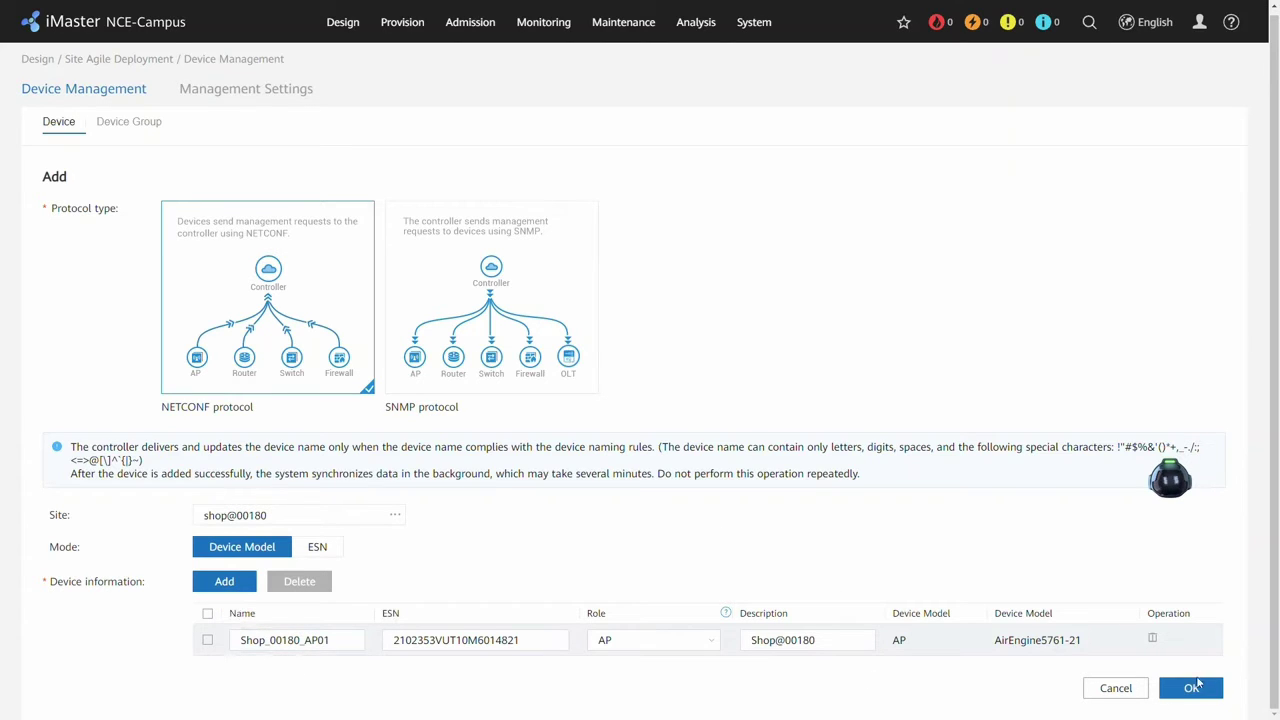
click(1196, 686)
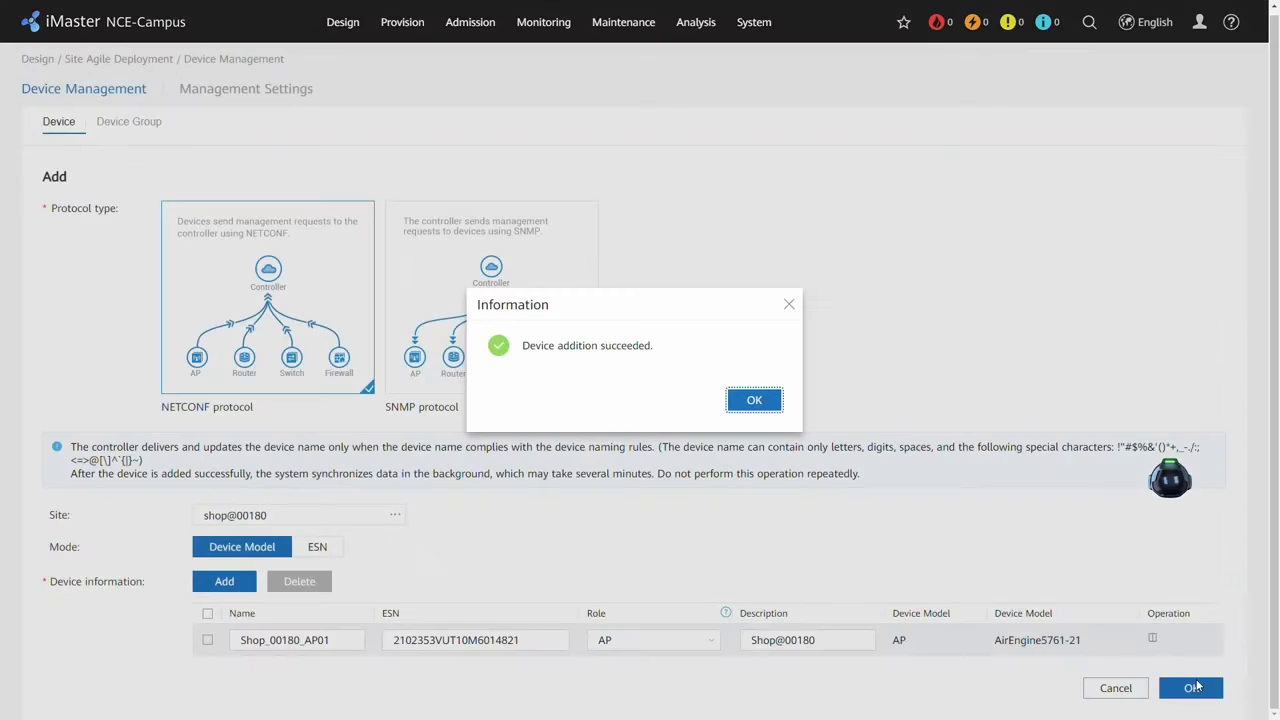
click(762, 398)
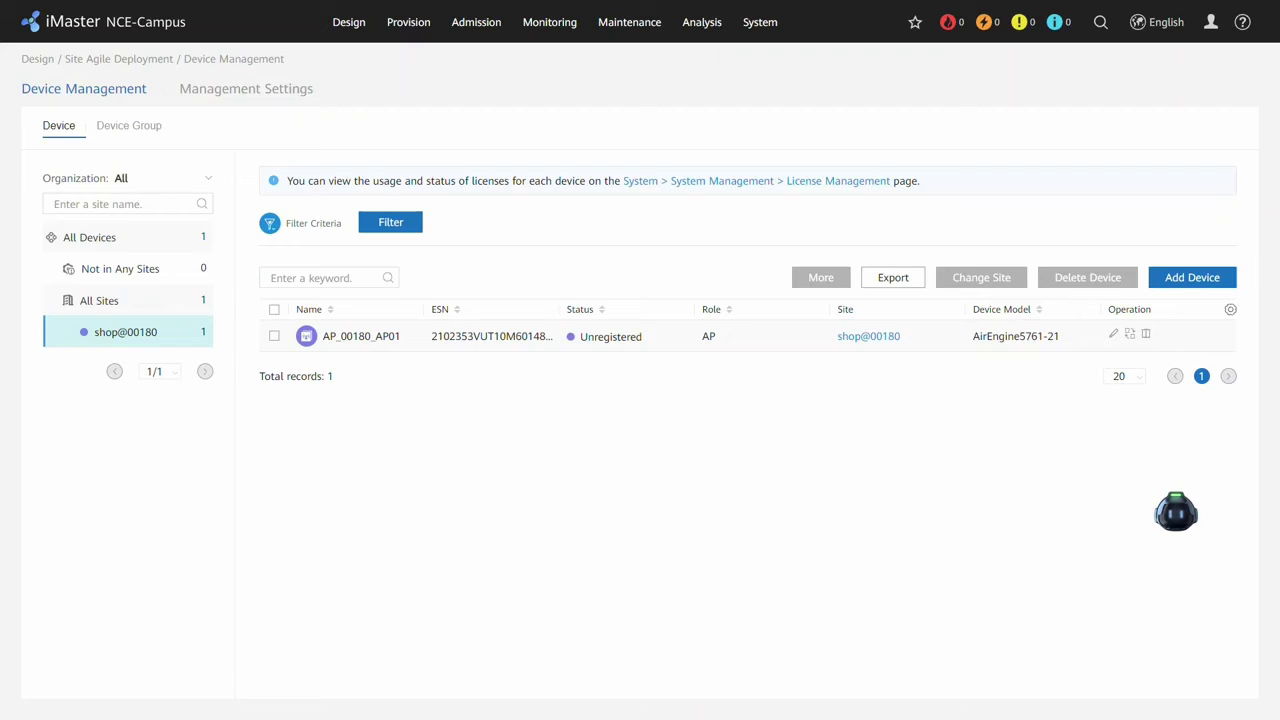
Refresh shop@00180's device list and open AP_00180_AP01's Summary page.
click(120, 343)
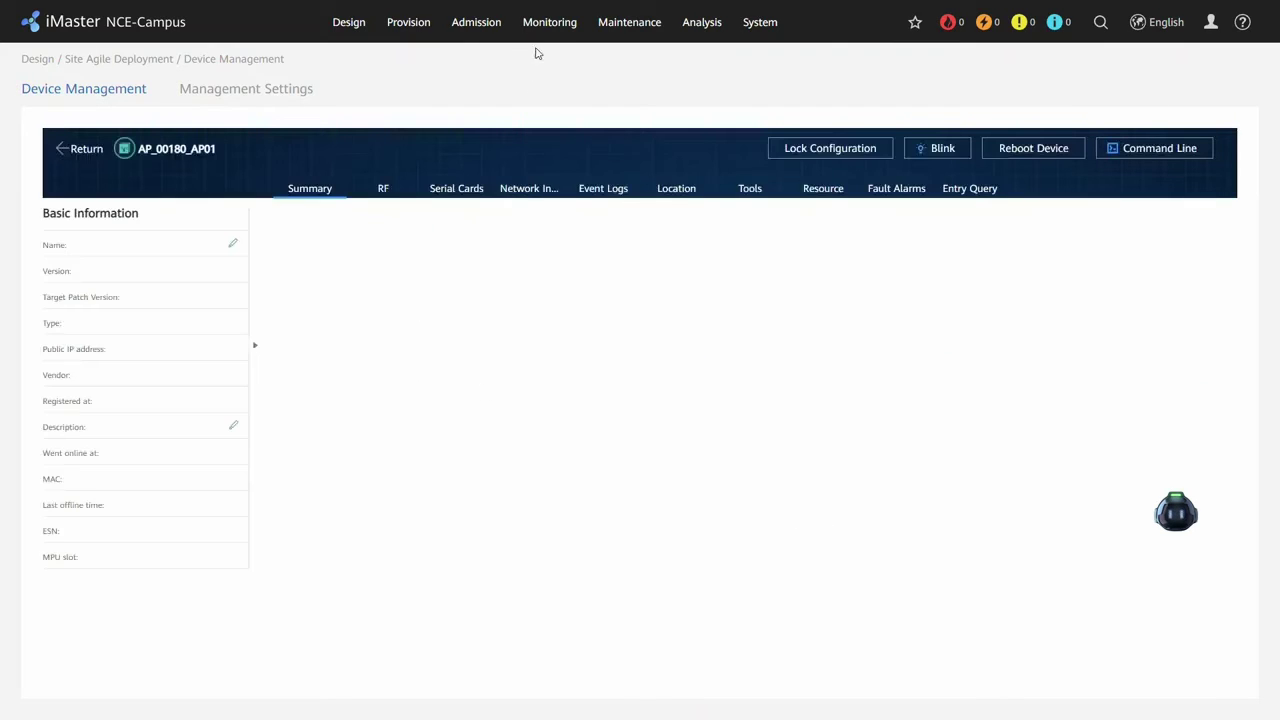
mouse_move(540, 38)
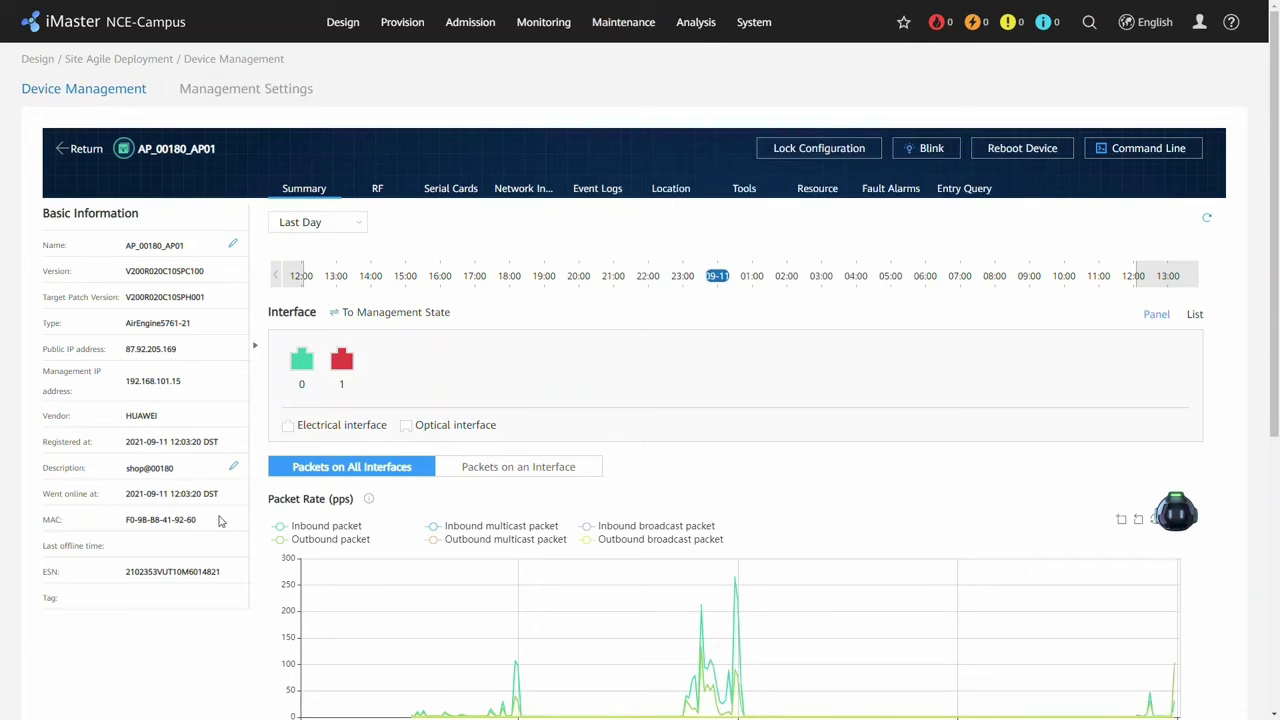
Check AP_00180_AP01's configuration results, including the Domain name feature's delivery details.
mouse_move(600, 38)
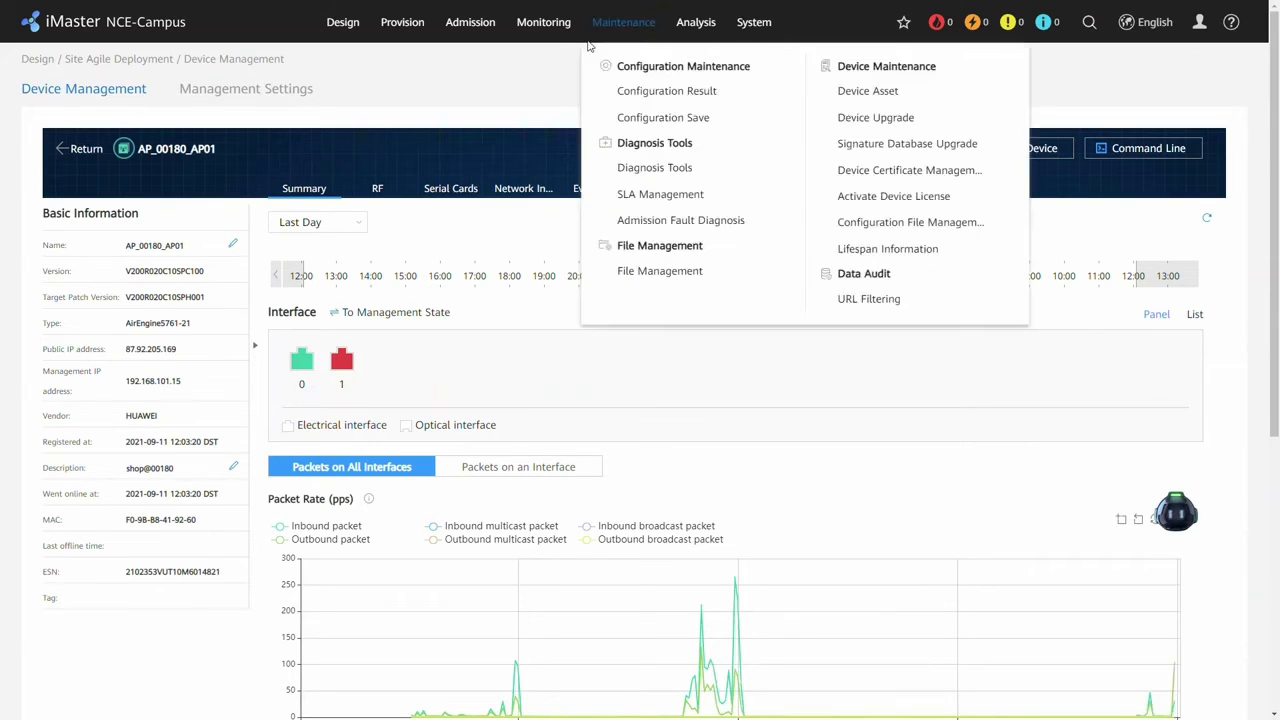
click(666, 103)
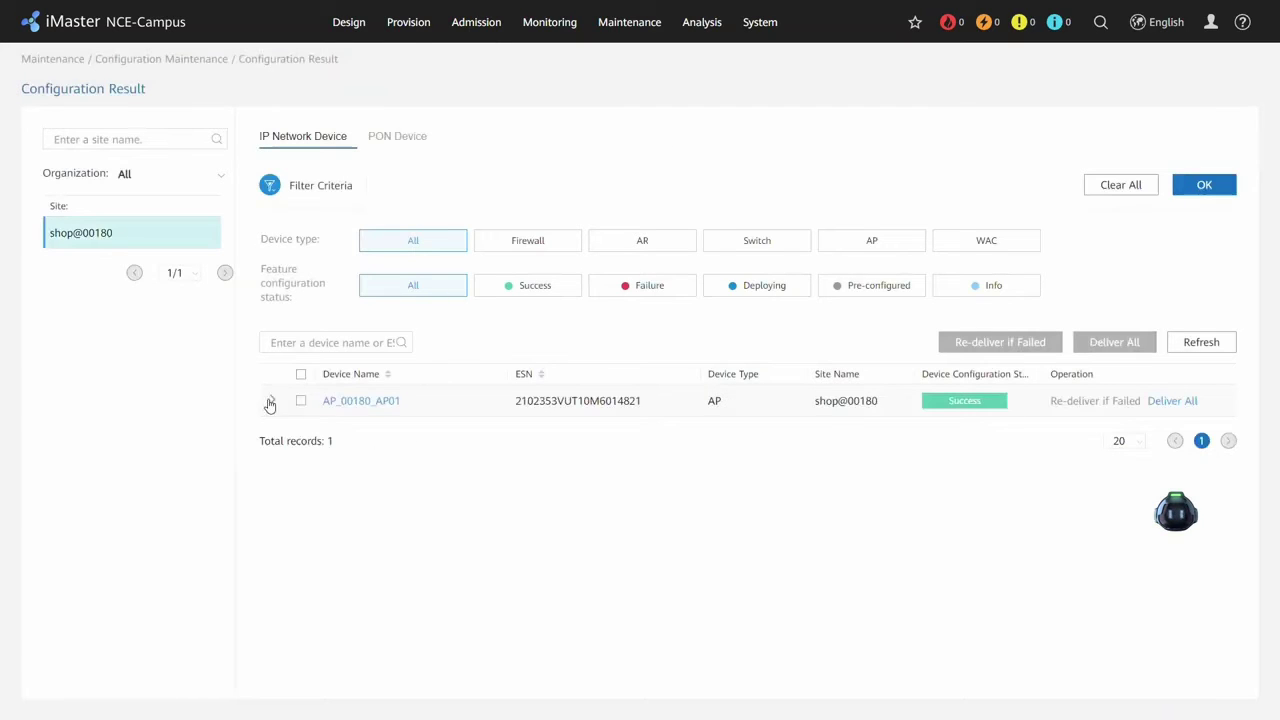
click(269, 404)
scroll(363, 437, down, 3)
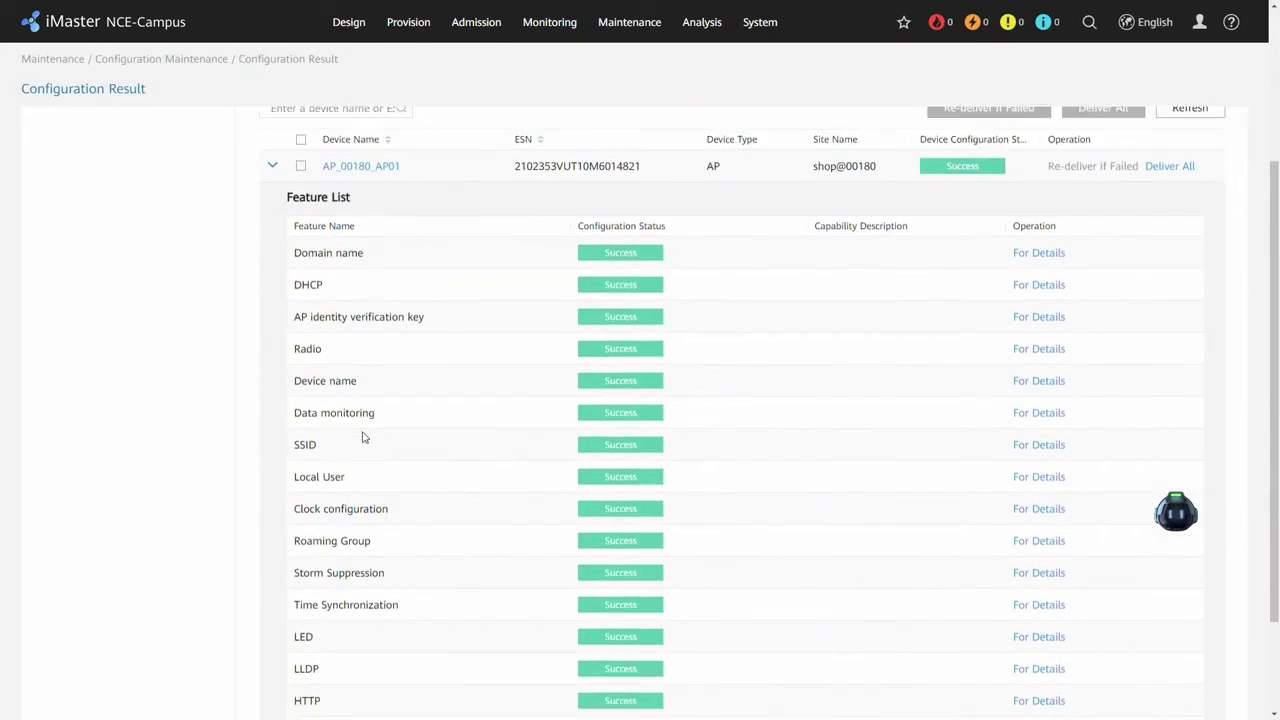
scroll(363, 437, down, 1)
scroll(540, 411, down, 1)
scroll(928, 297, up, 1)
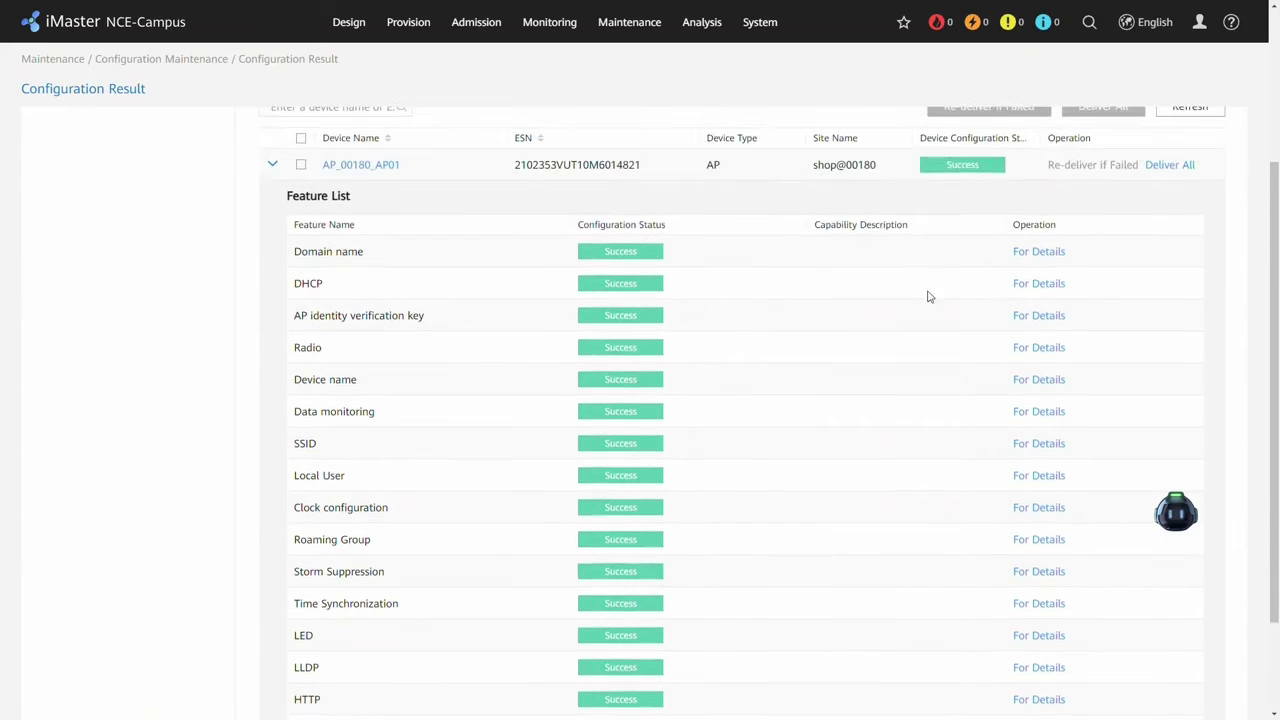
click(1030, 251)
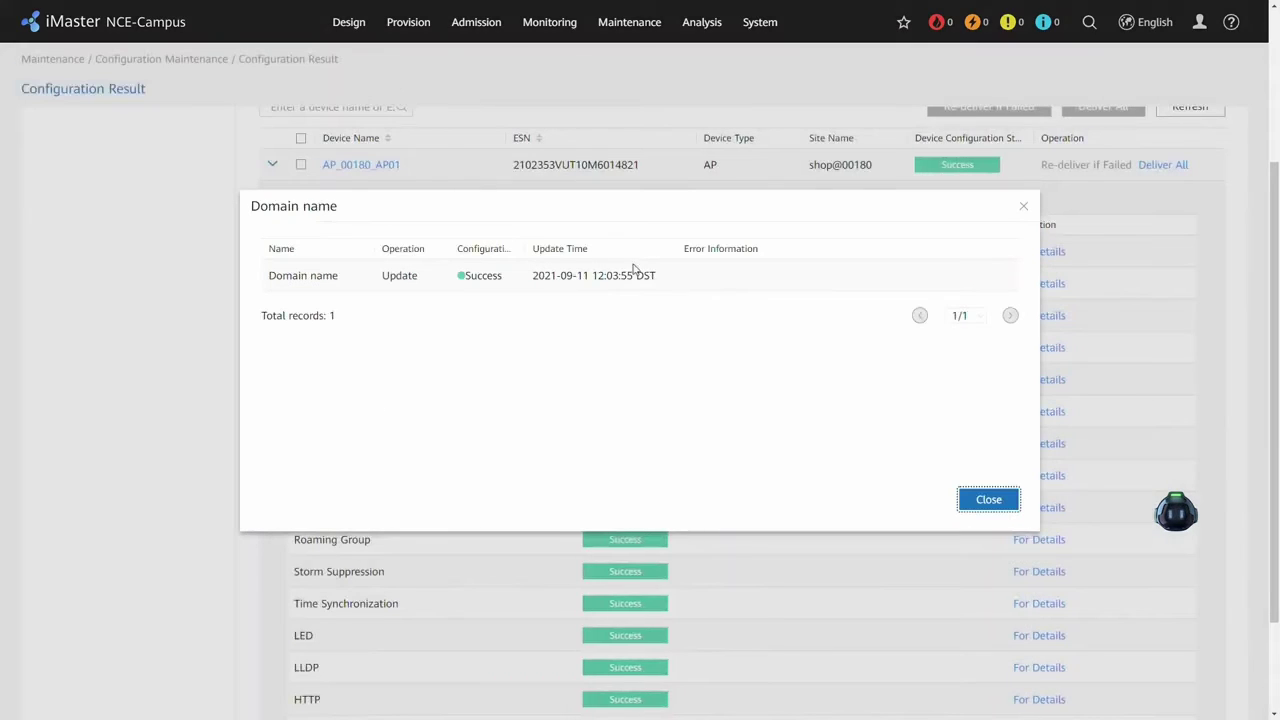
click(986, 499)
scroll(900, 486, up, 3)
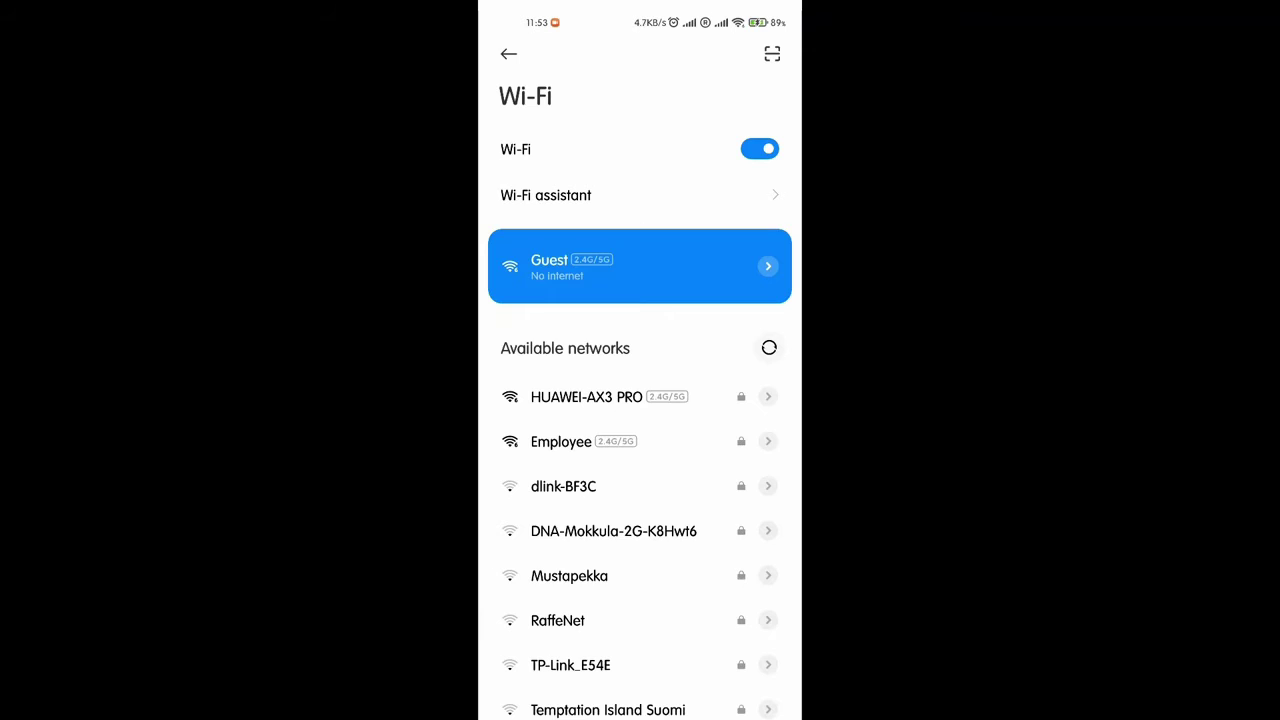
Join Guest Wi-Fi, accept the agreement and log in with Anonymous Authentication.
click(767, 265)
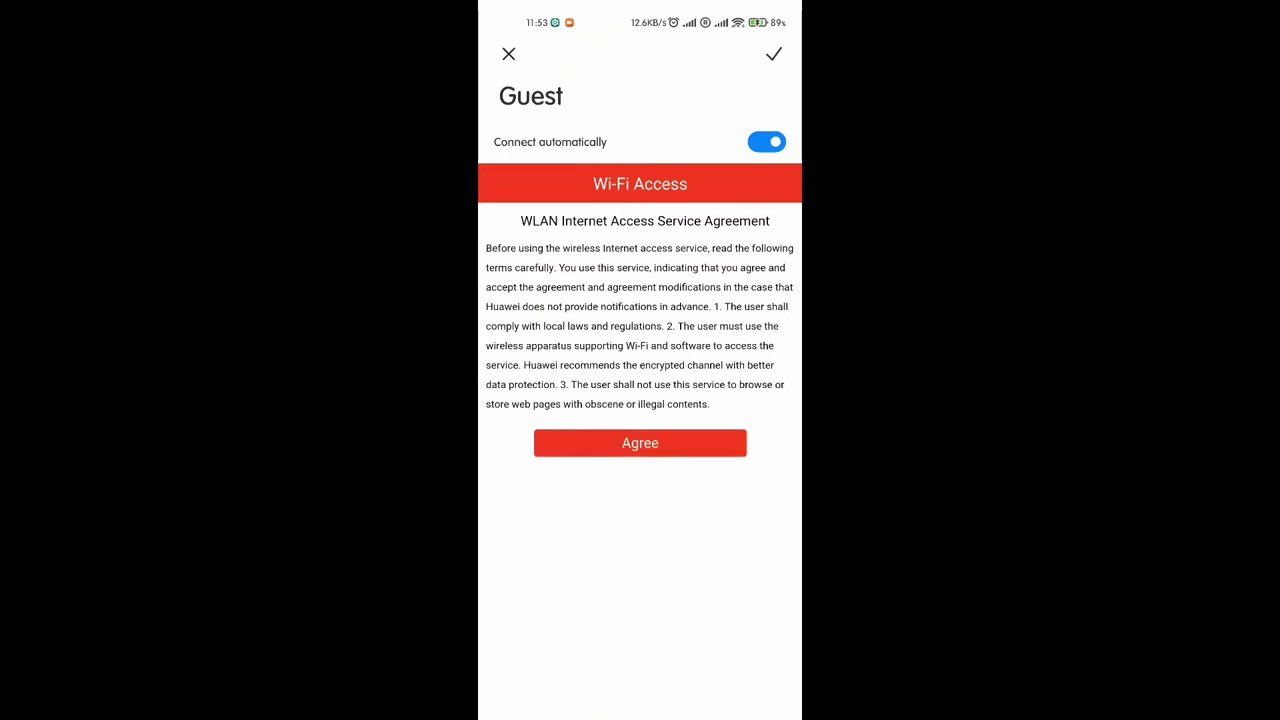
click(640, 443)
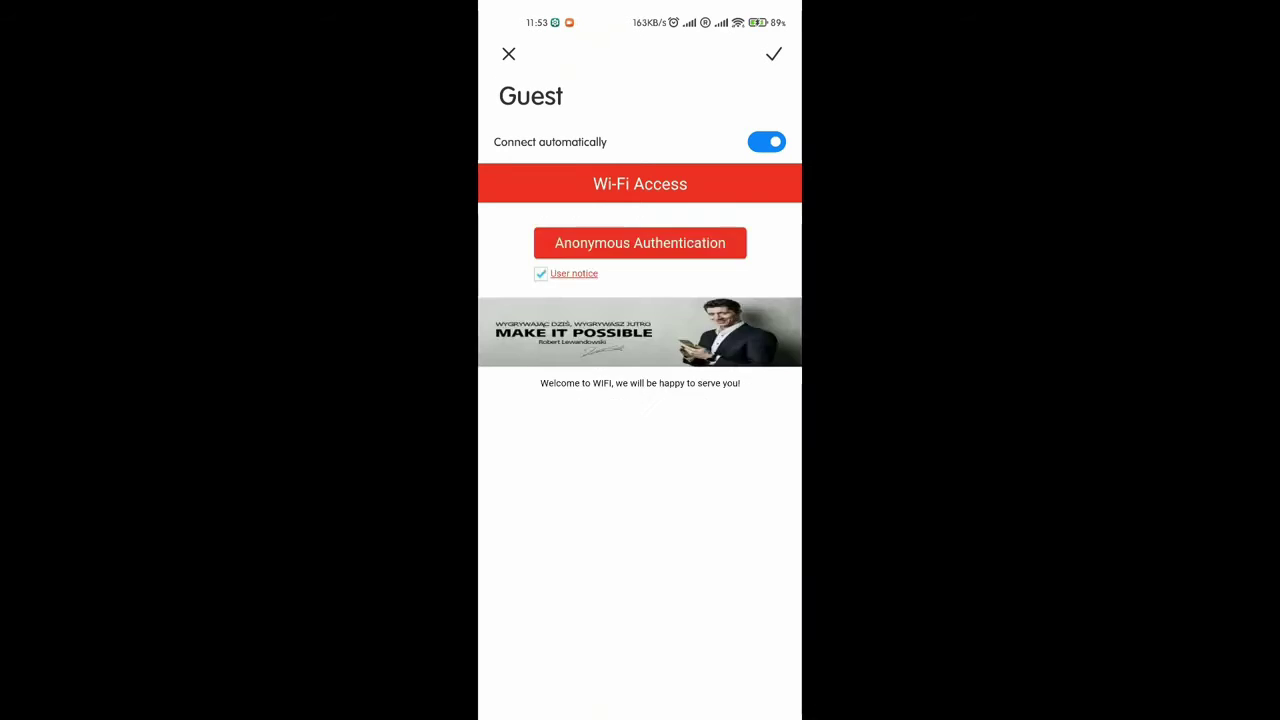
click(640, 243)
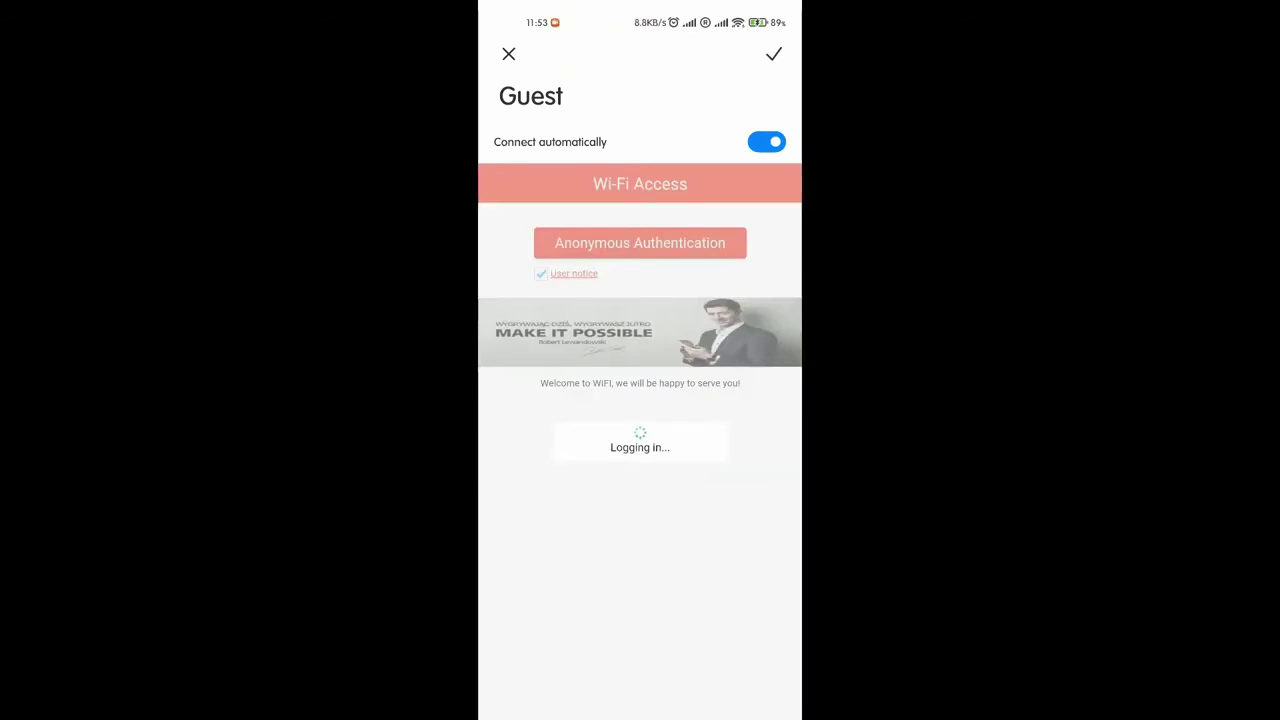
click(774, 54)
Open the browser and load elisa.fi's Netti kotiin section.
drag(640, 716, 640, 480)
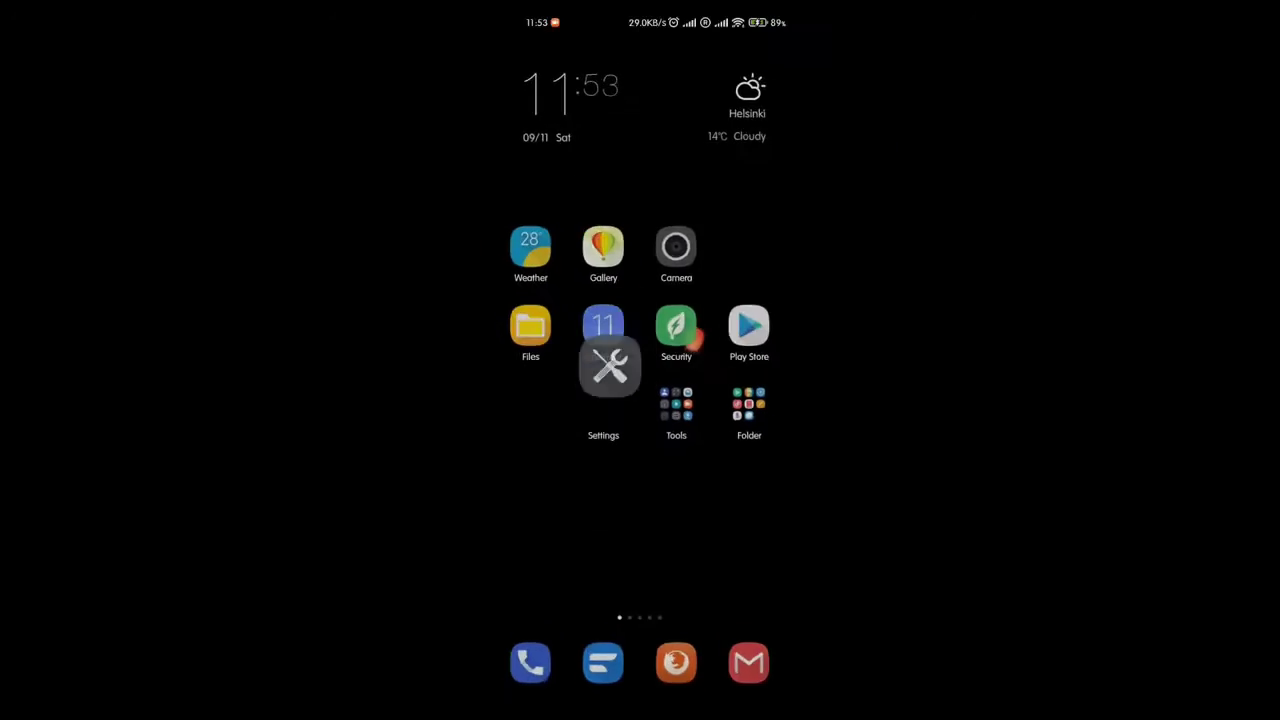
click(675, 661)
scroll(640, 400, down, 4)
click(557, 374)
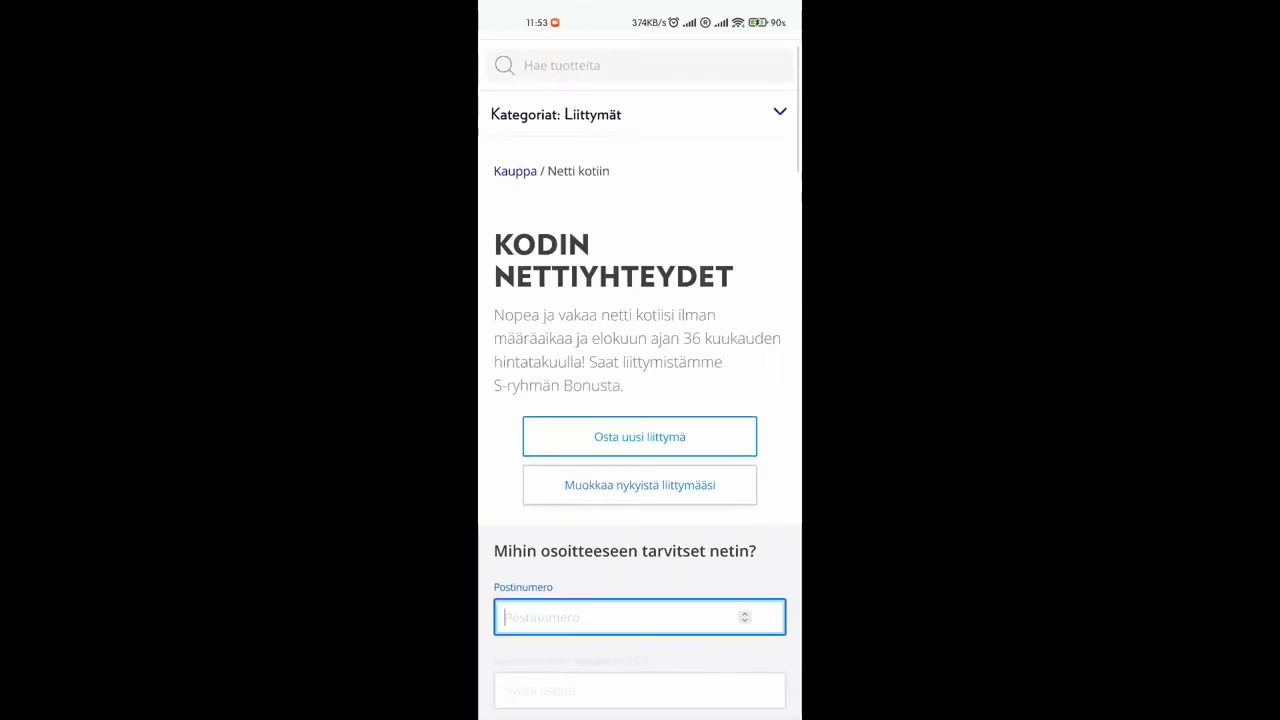
scroll(640, 400, down, 5)
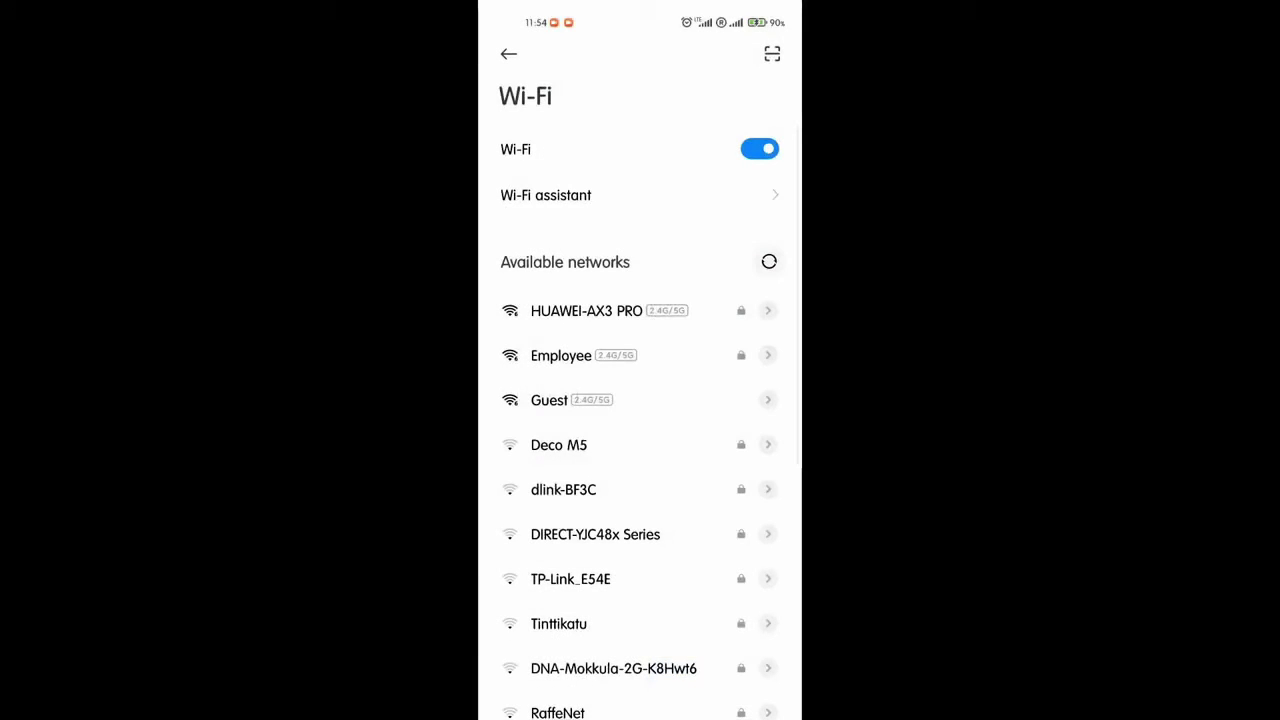
Connect to Employee with the username and password, then view its connection details.
scroll(640, 400, down, 3)
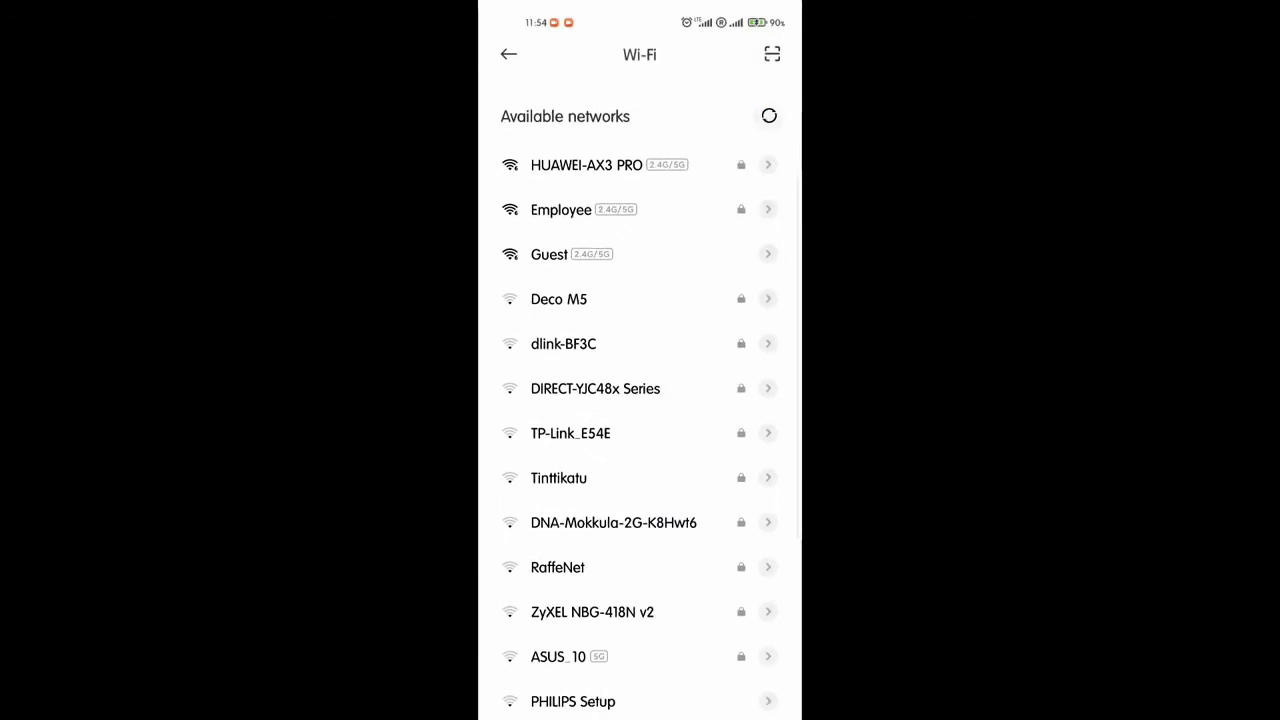
click(560, 178)
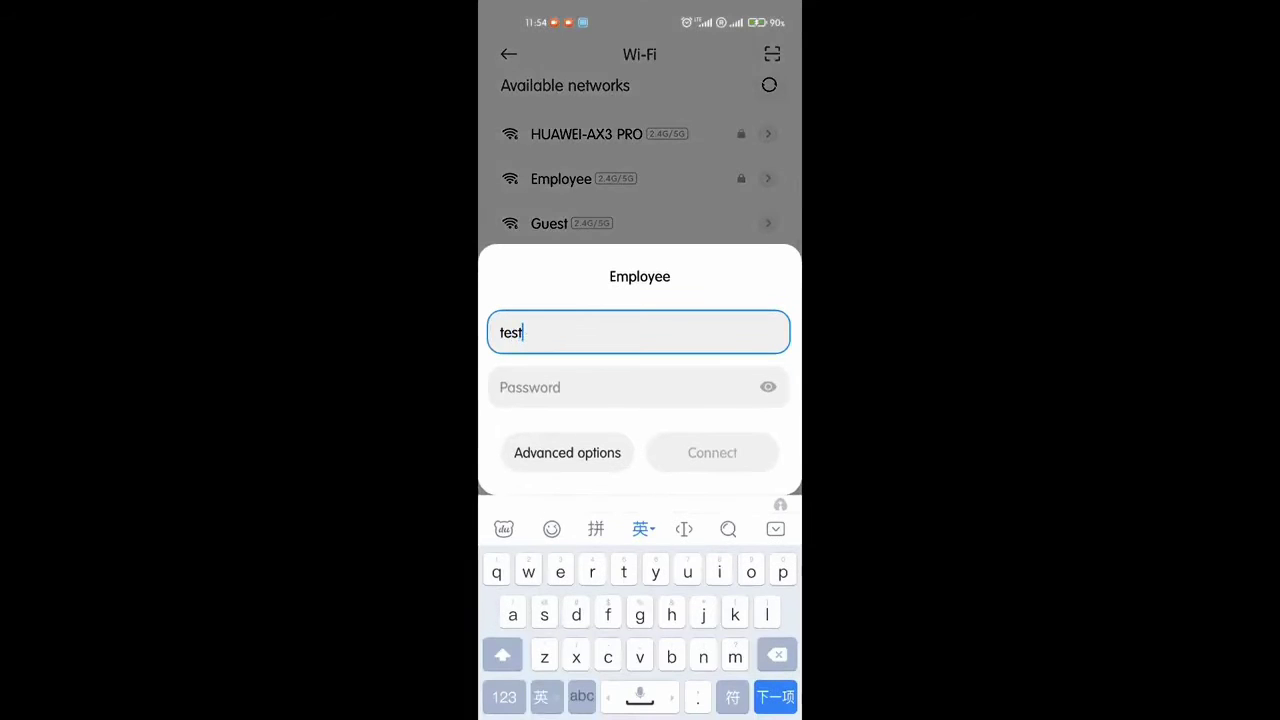
click(620, 387)
text(huawe)
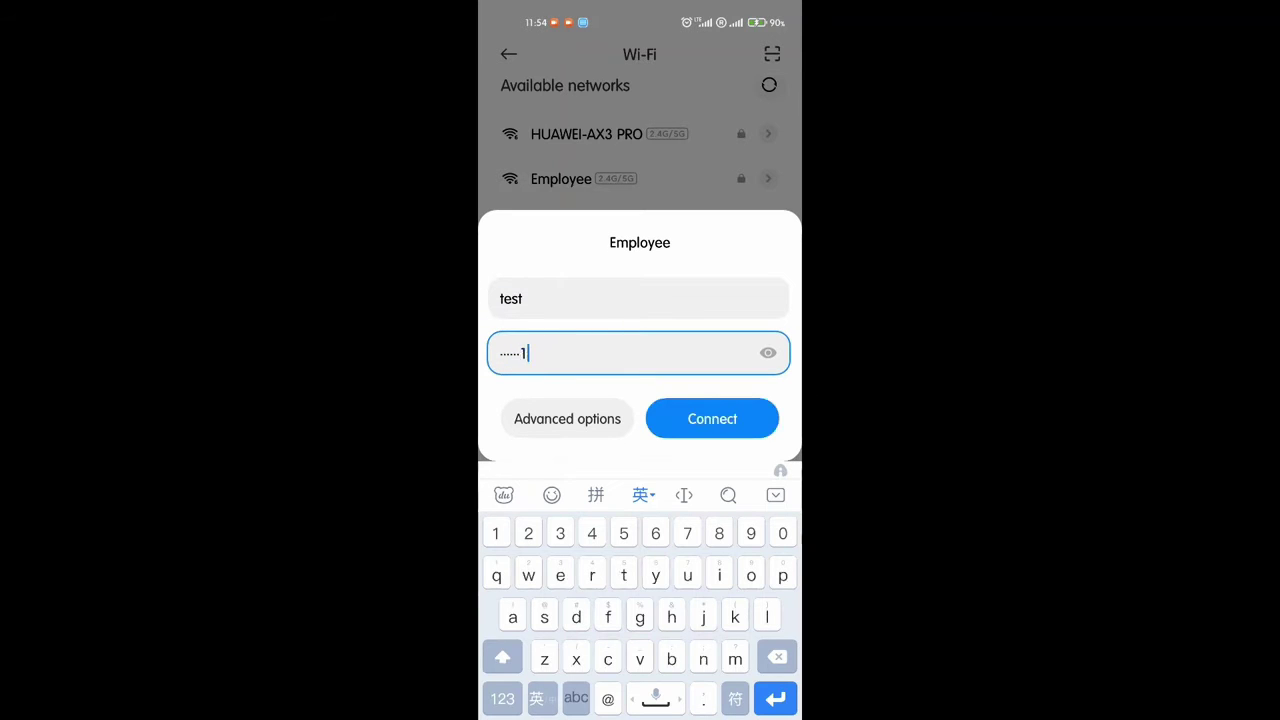
text(23)
click(712, 418)
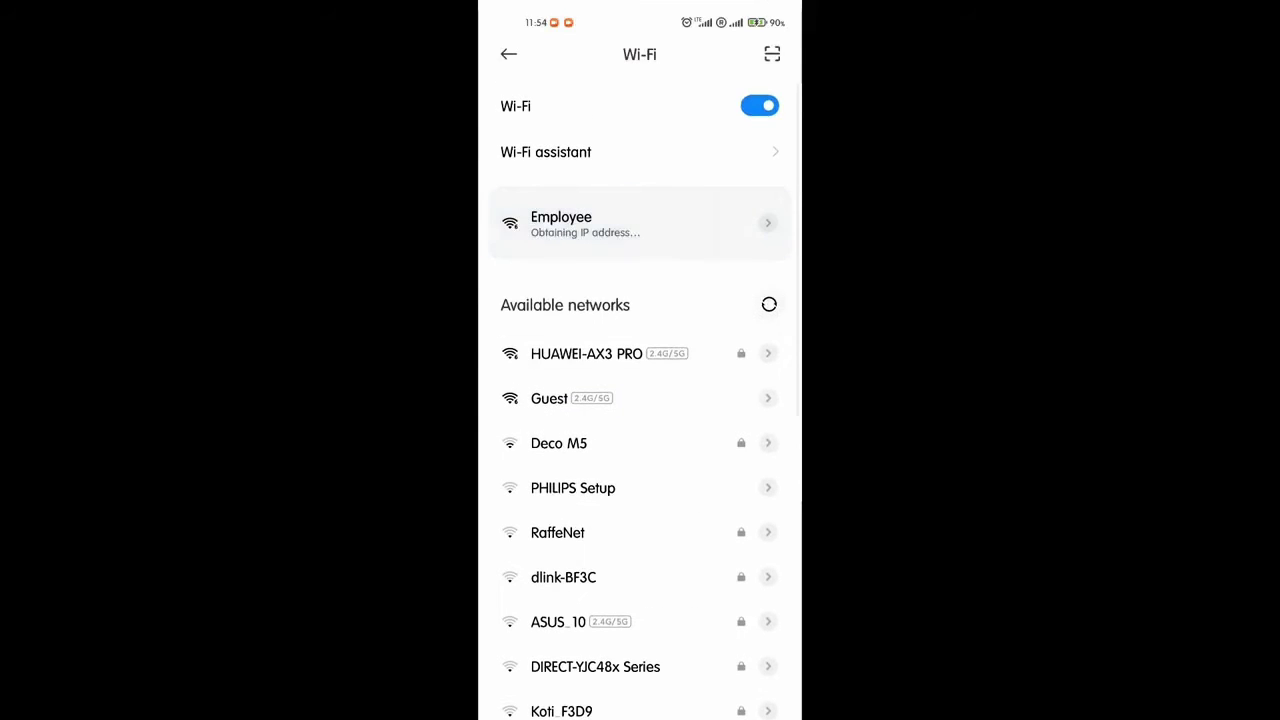
click(768, 222)
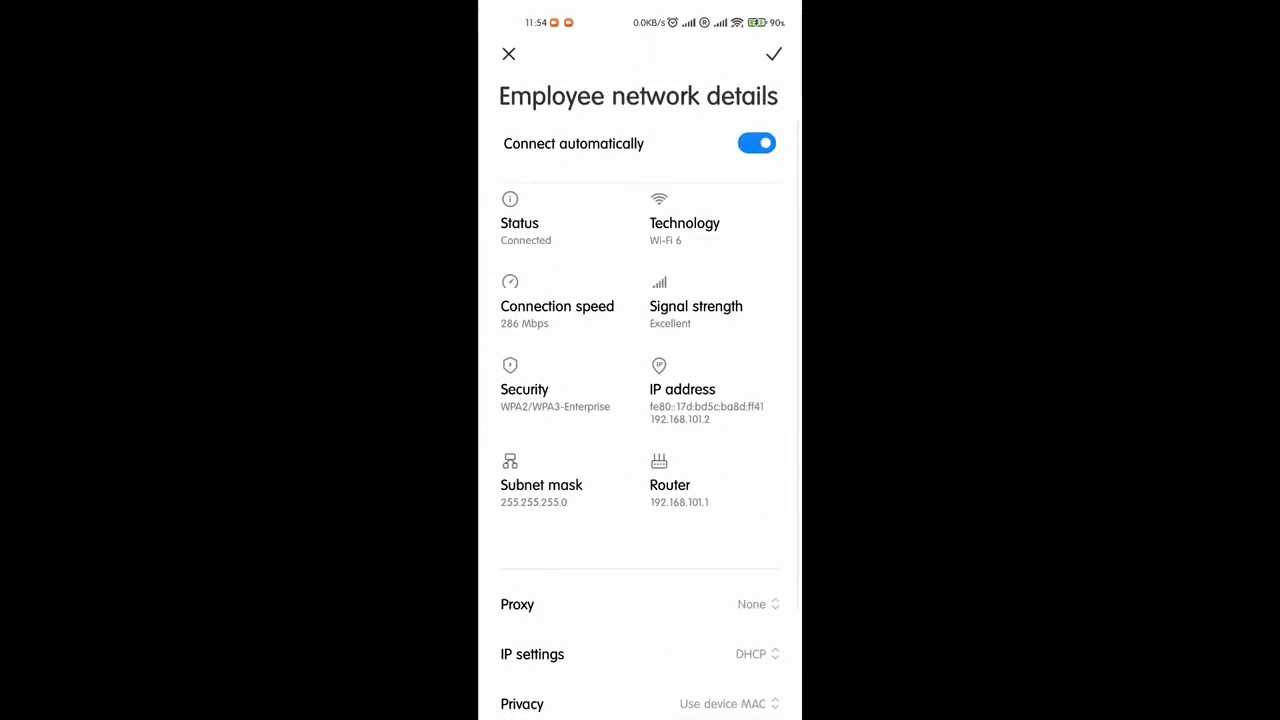
Browse to the Netti mukaan section of elisa.fi.
scroll(640, 400, down, 3)
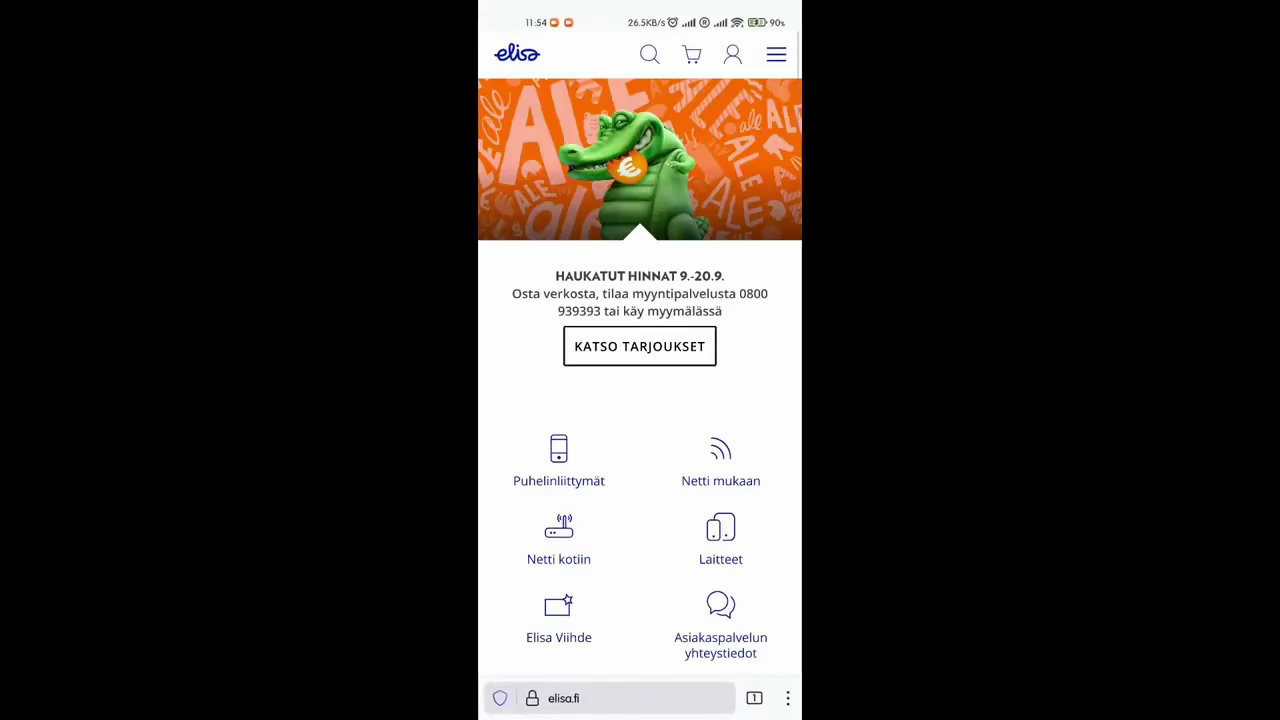
scroll(640, 400, down, 5)
click(720, 240)
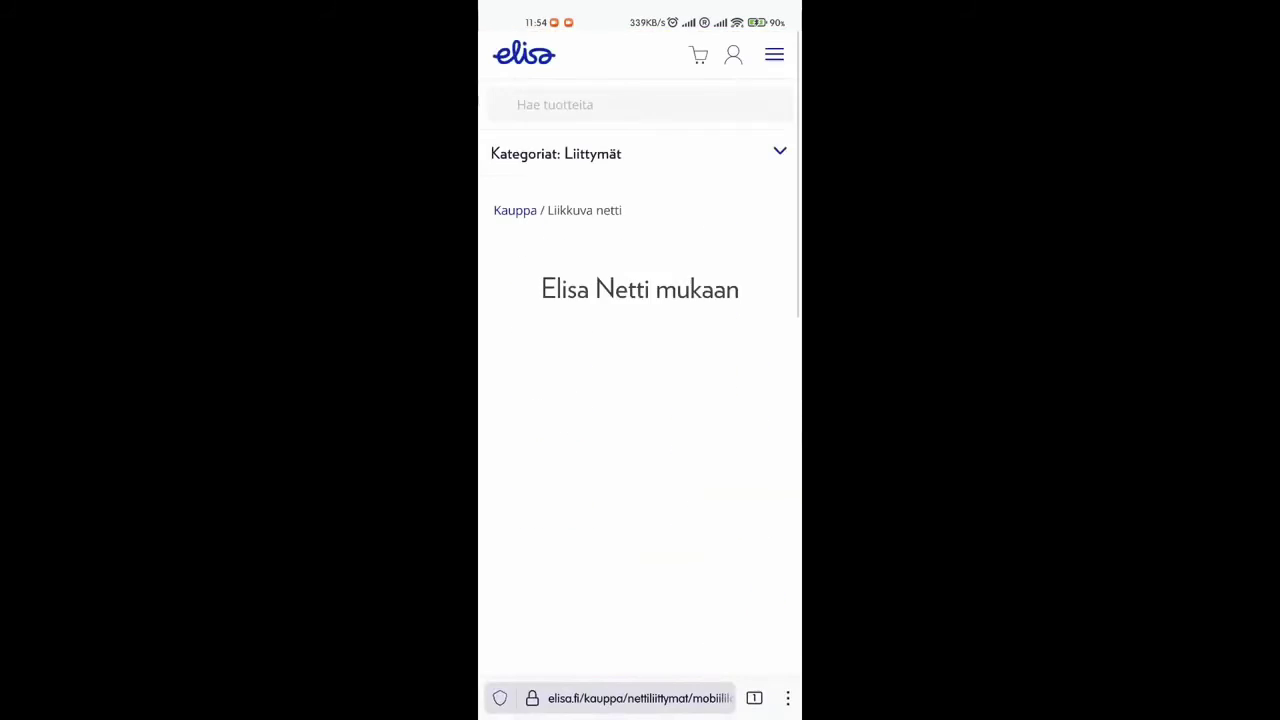
scroll(640, 400, down, 10)
scroll(640, 400, up, 5)
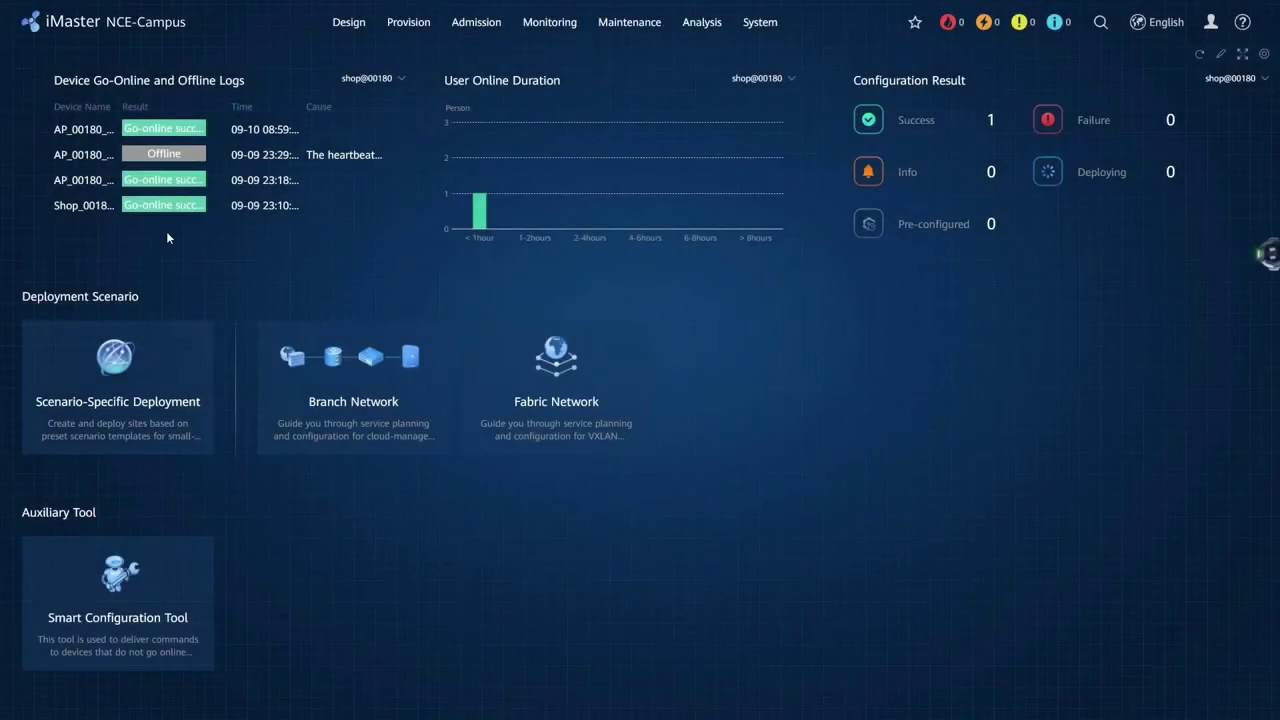
Reopen AP_00180_AP01's details from Device Management, then go to File Management.
mouse_move(349, 22)
click(394, 122)
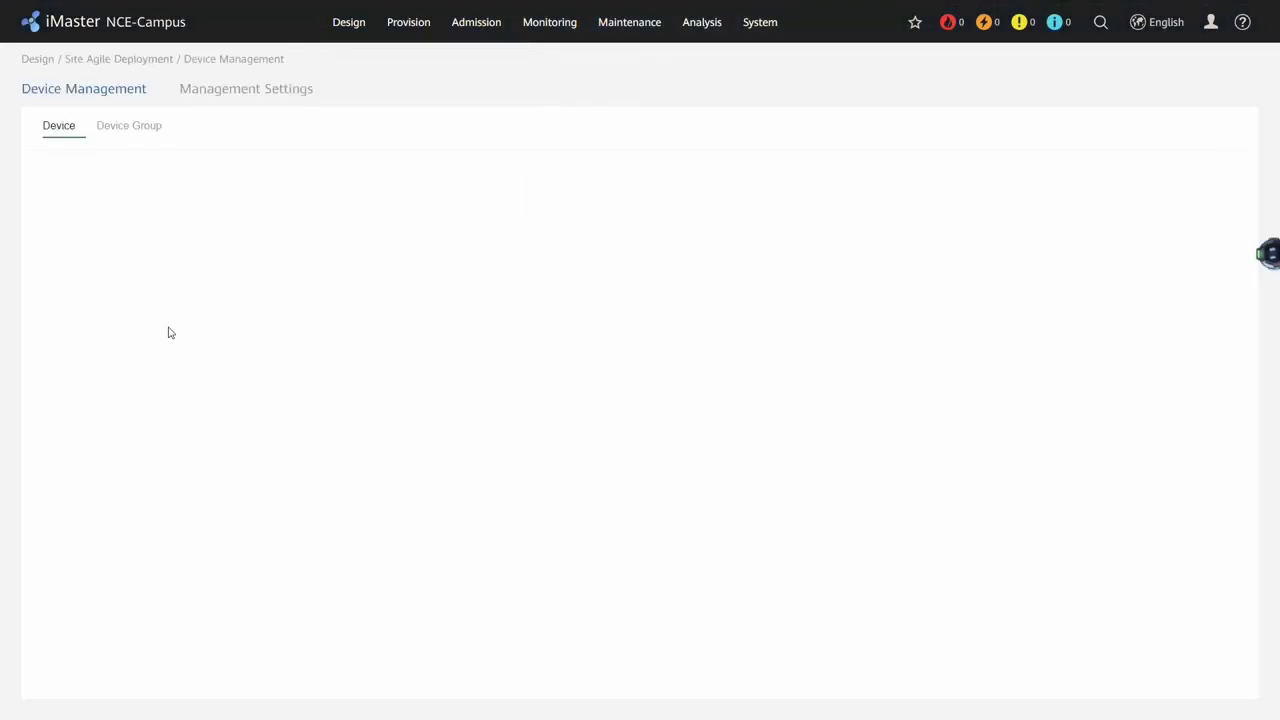
click(337, 338)
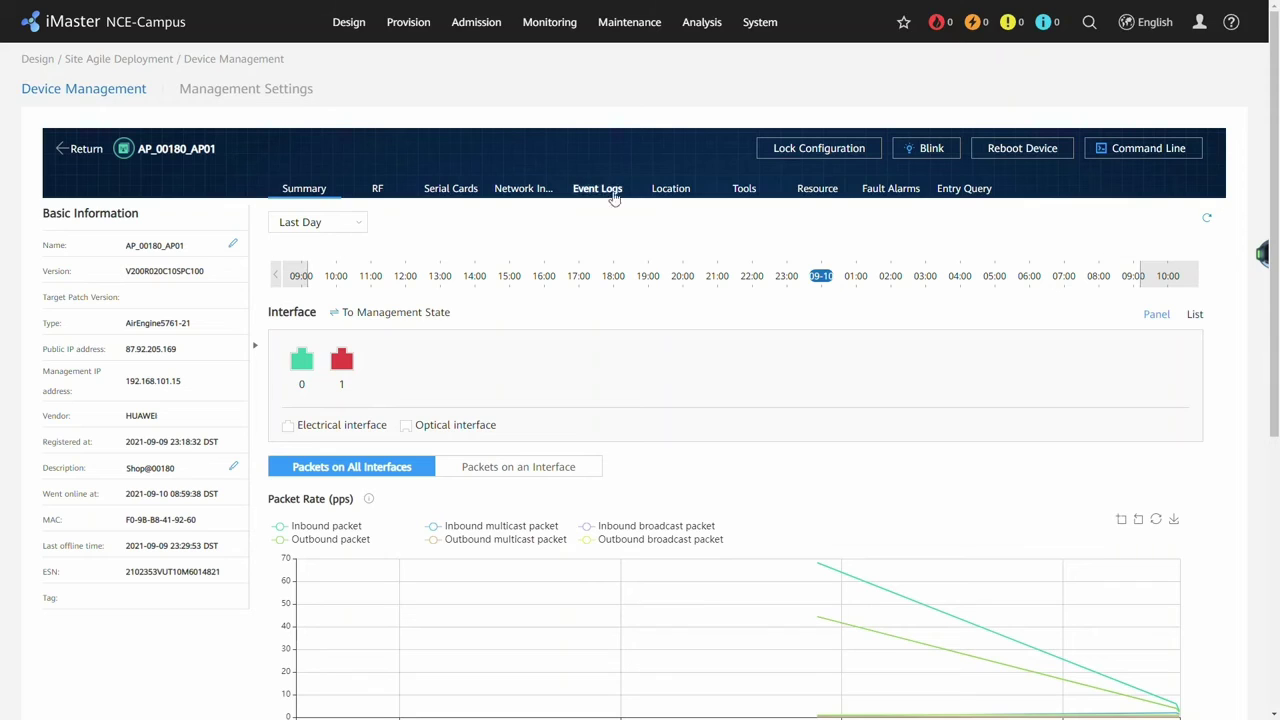
mouse_move(600, 29)
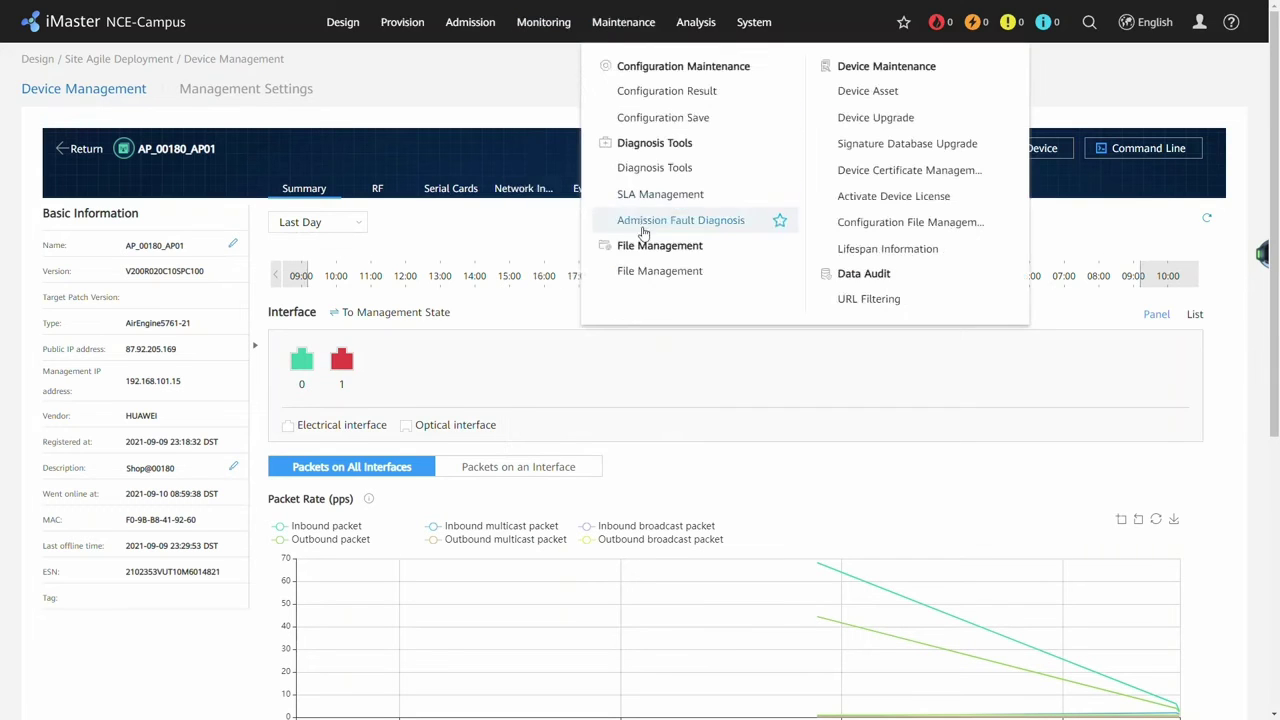
click(650, 271)
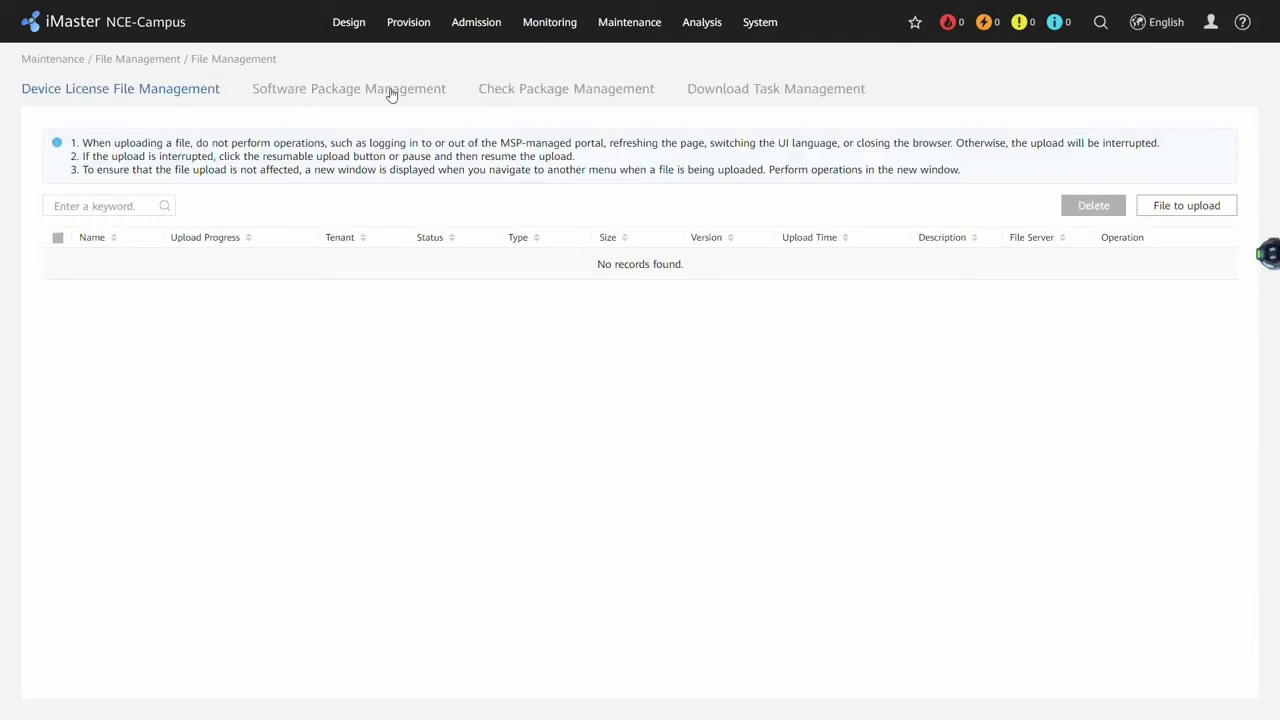
Check the software packages' NE types, then select site shop@00180 on Device Upgrade.
click(391, 94)
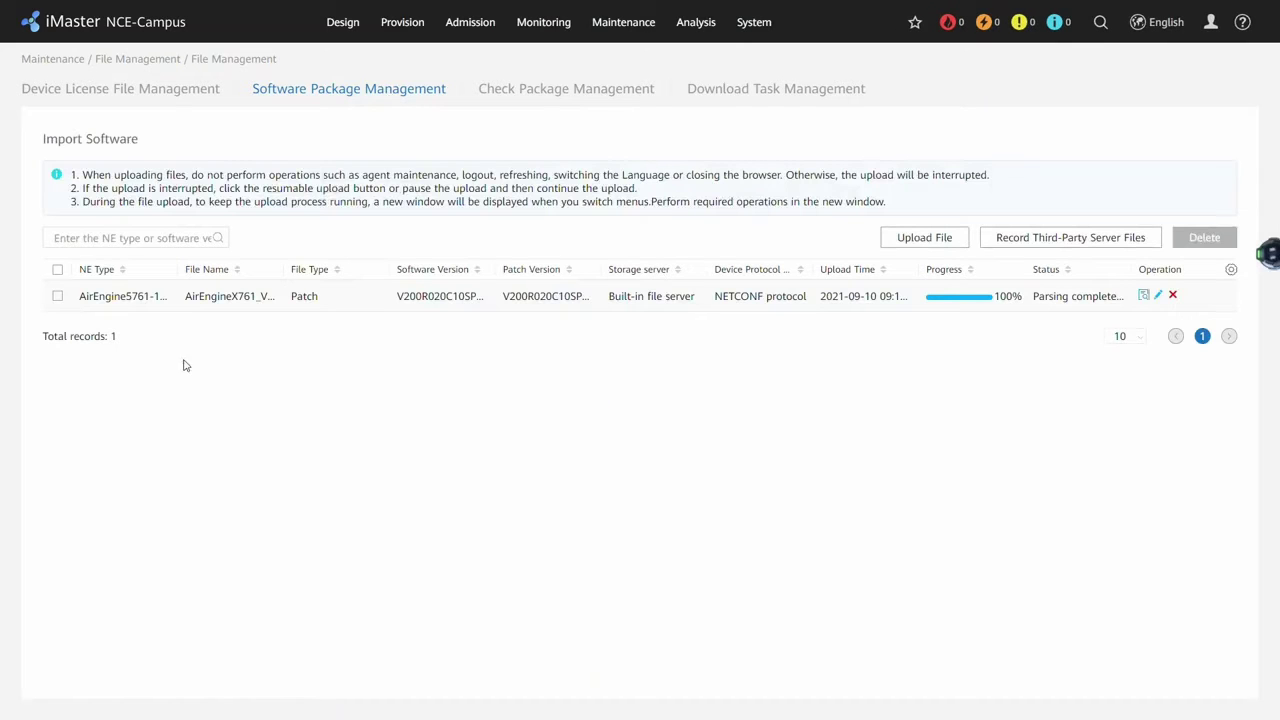
drag(185, 272, 245, 273)
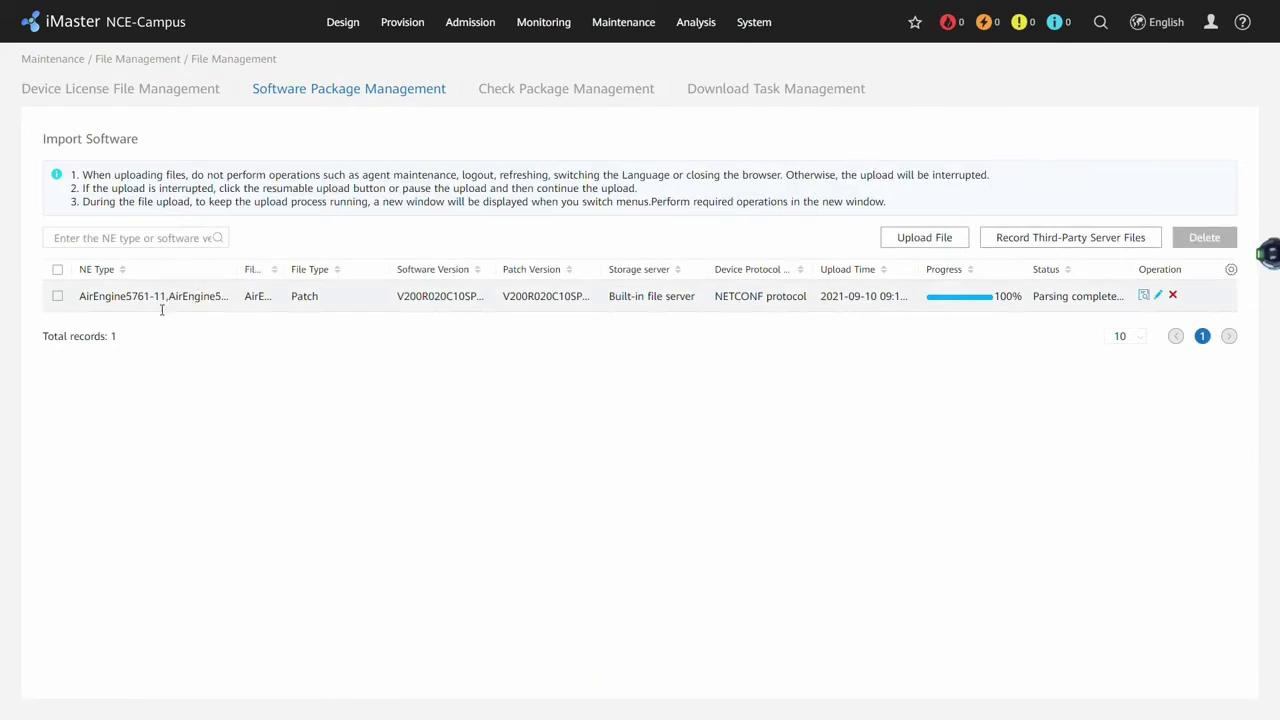
mouse_move(648, 31)
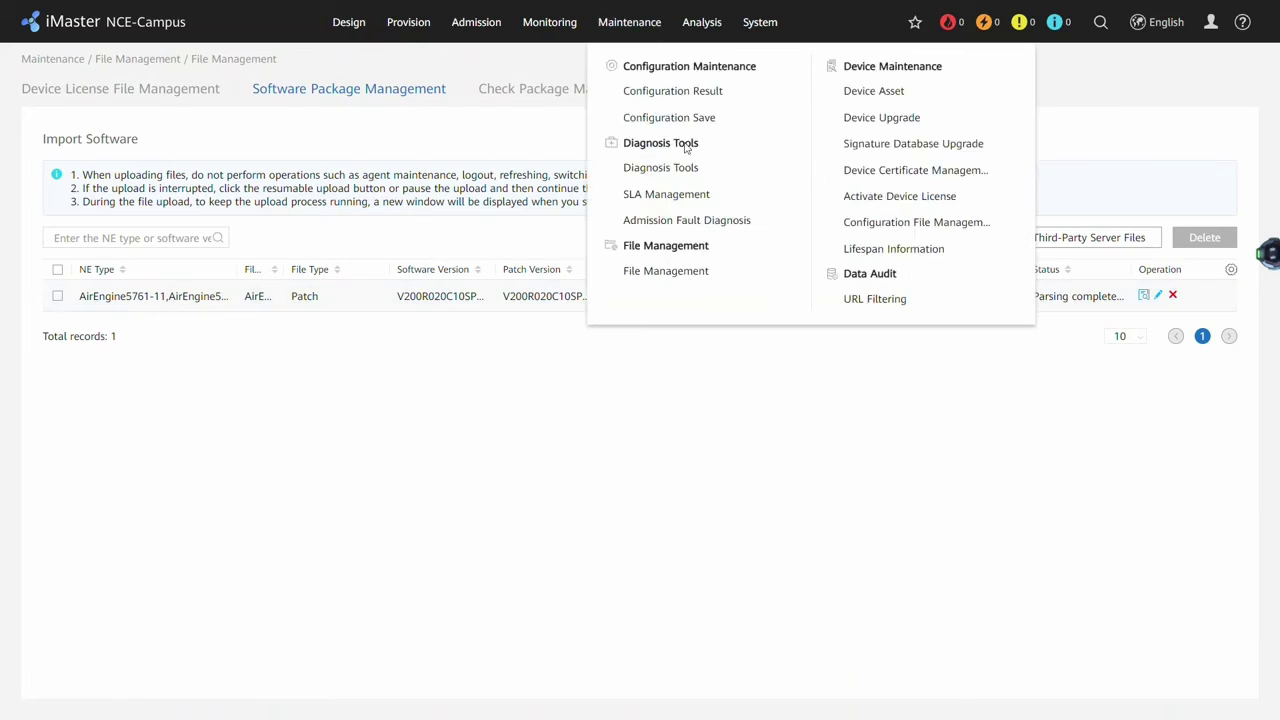
click(894, 129)
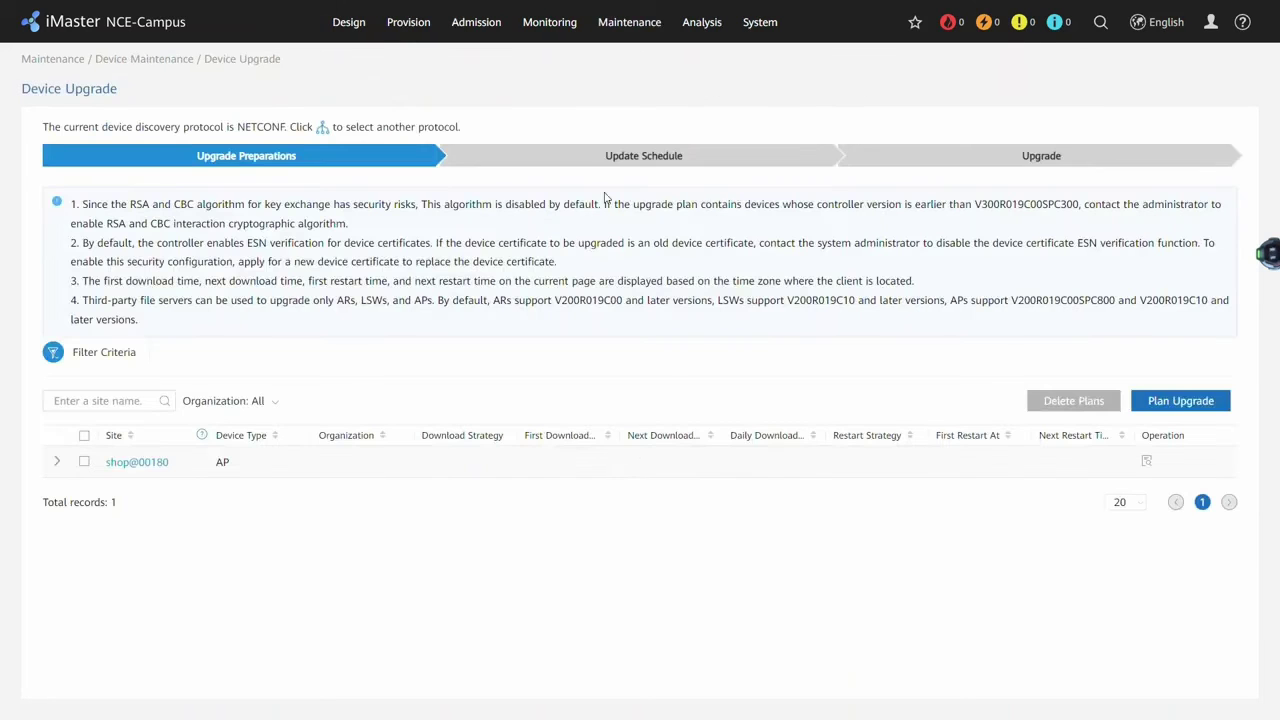
click(87, 440)
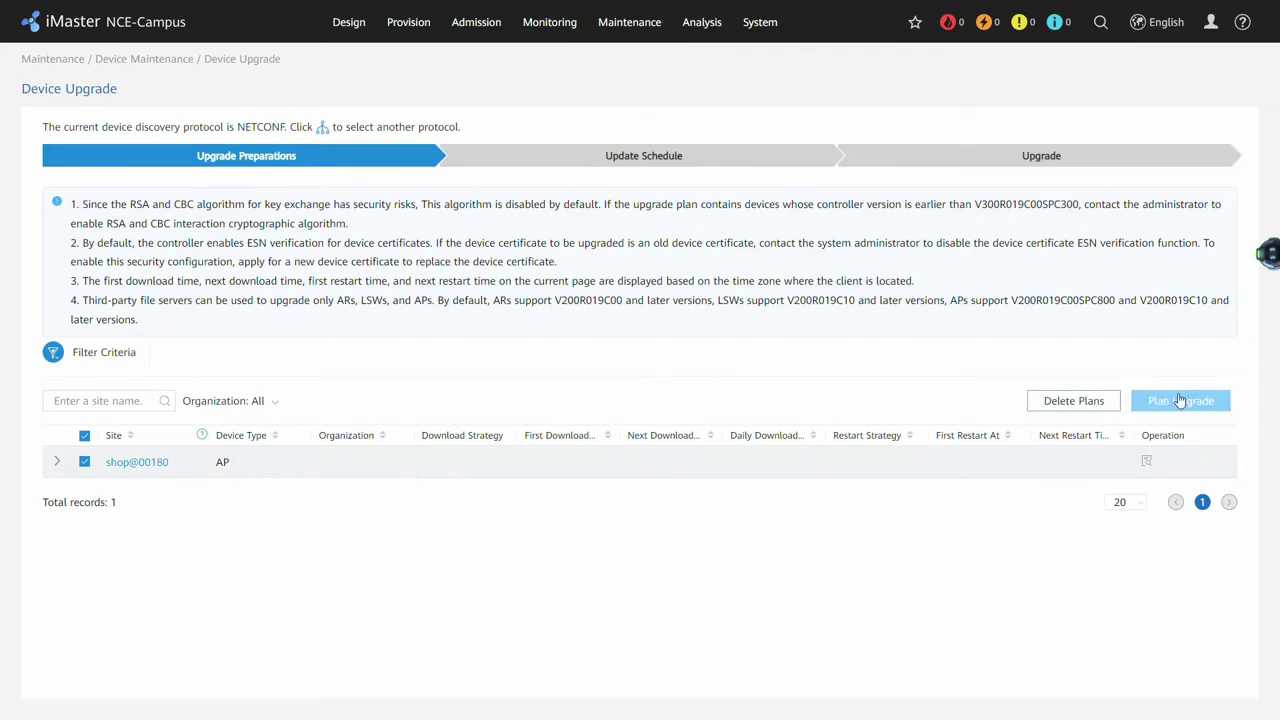
Plan an immediate upgrade to patch V200R020C10SPH001 with automatic storage clearing, and confirm.
click(1178, 400)
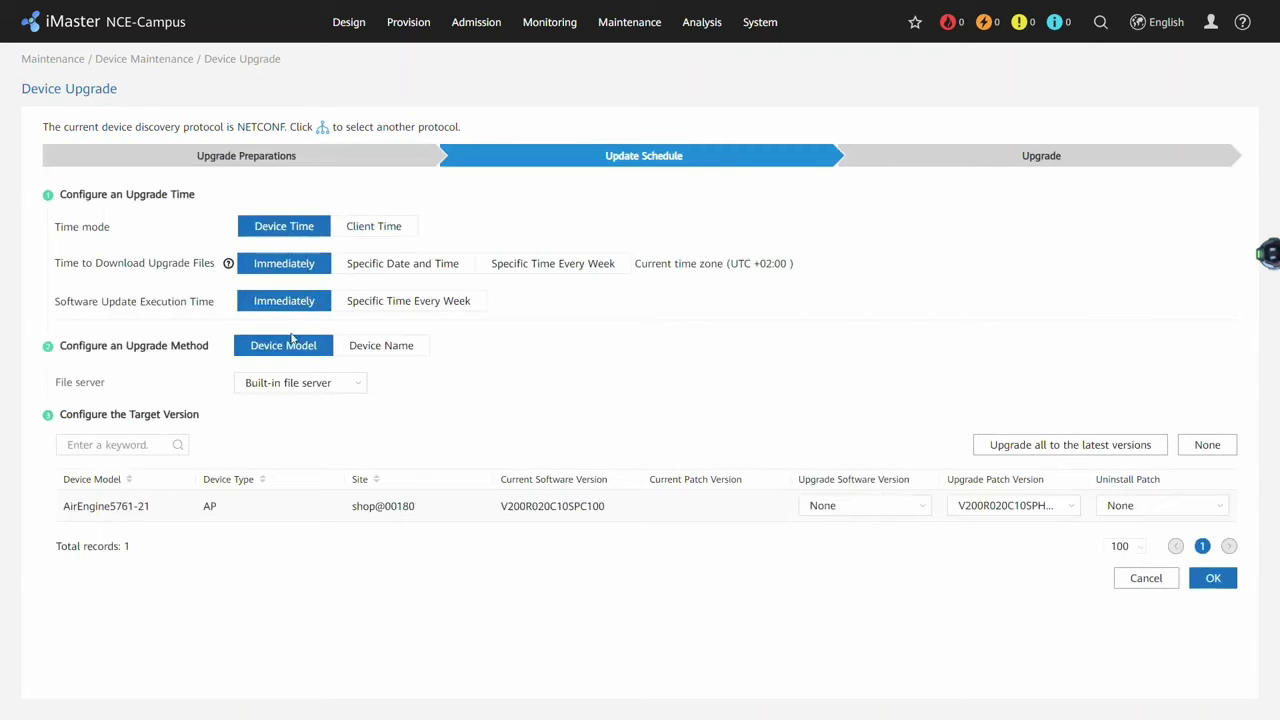
click(424, 303)
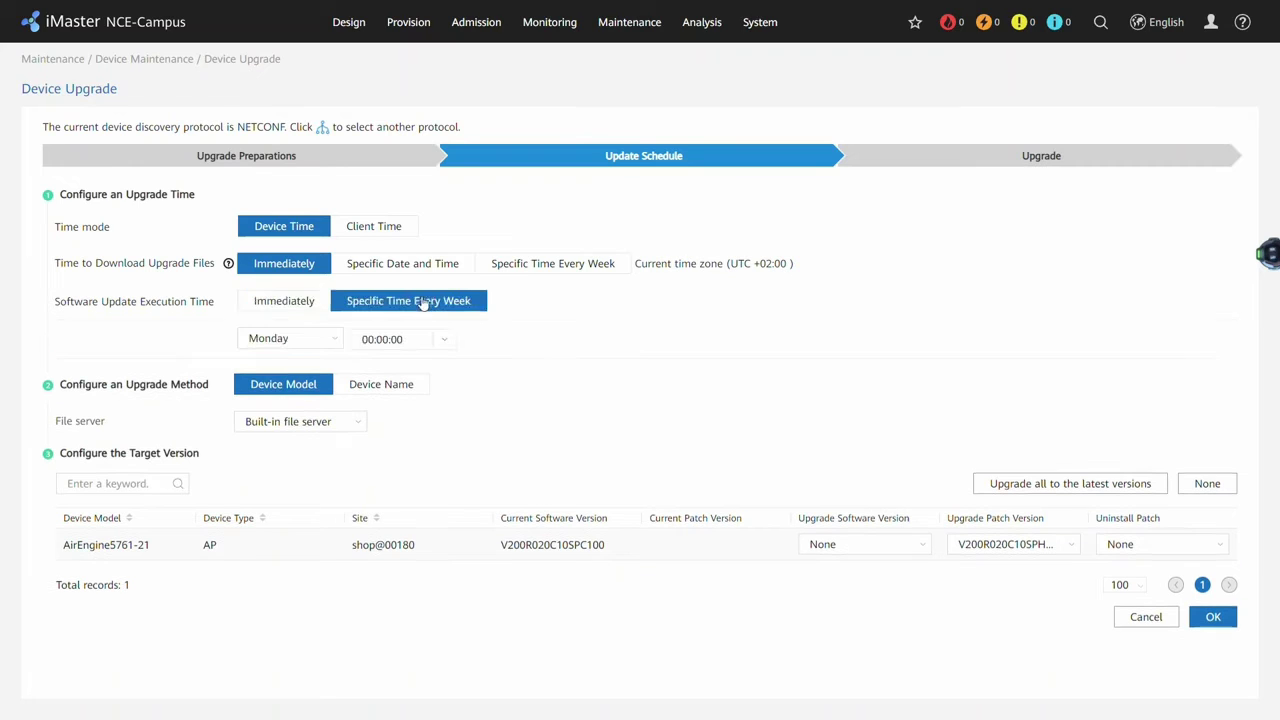
click(303, 306)
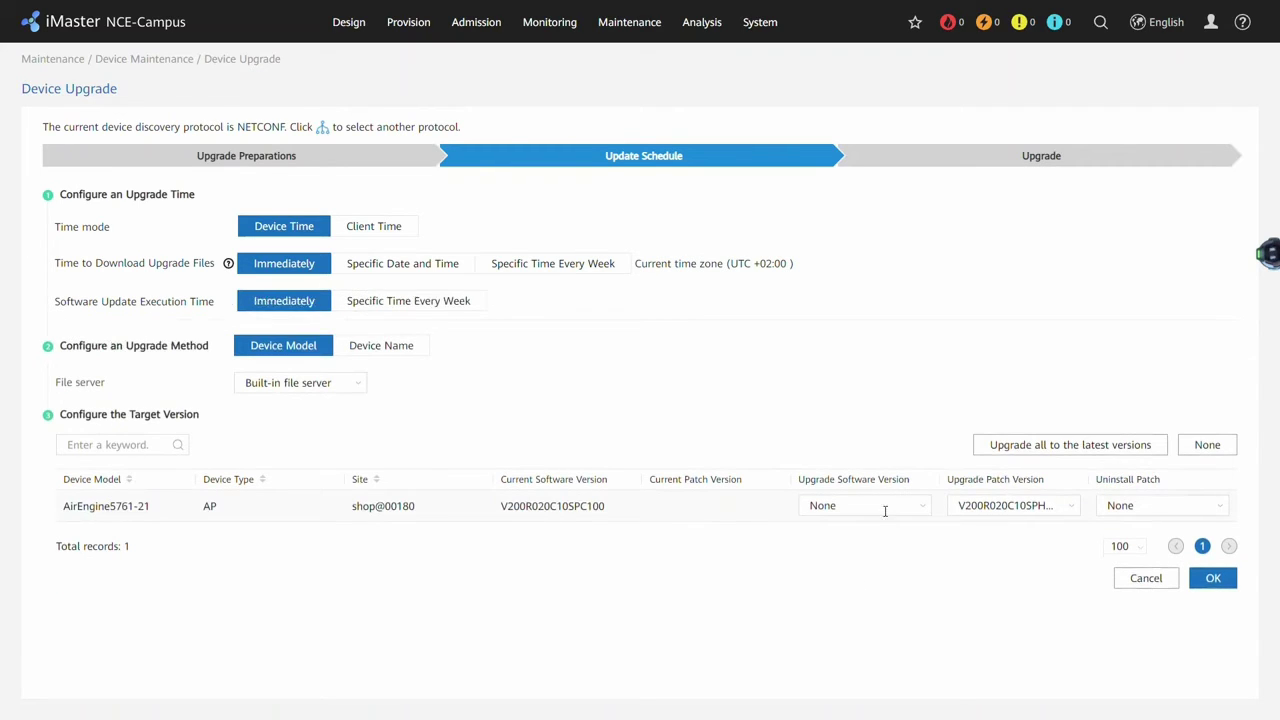
click(1025, 513)
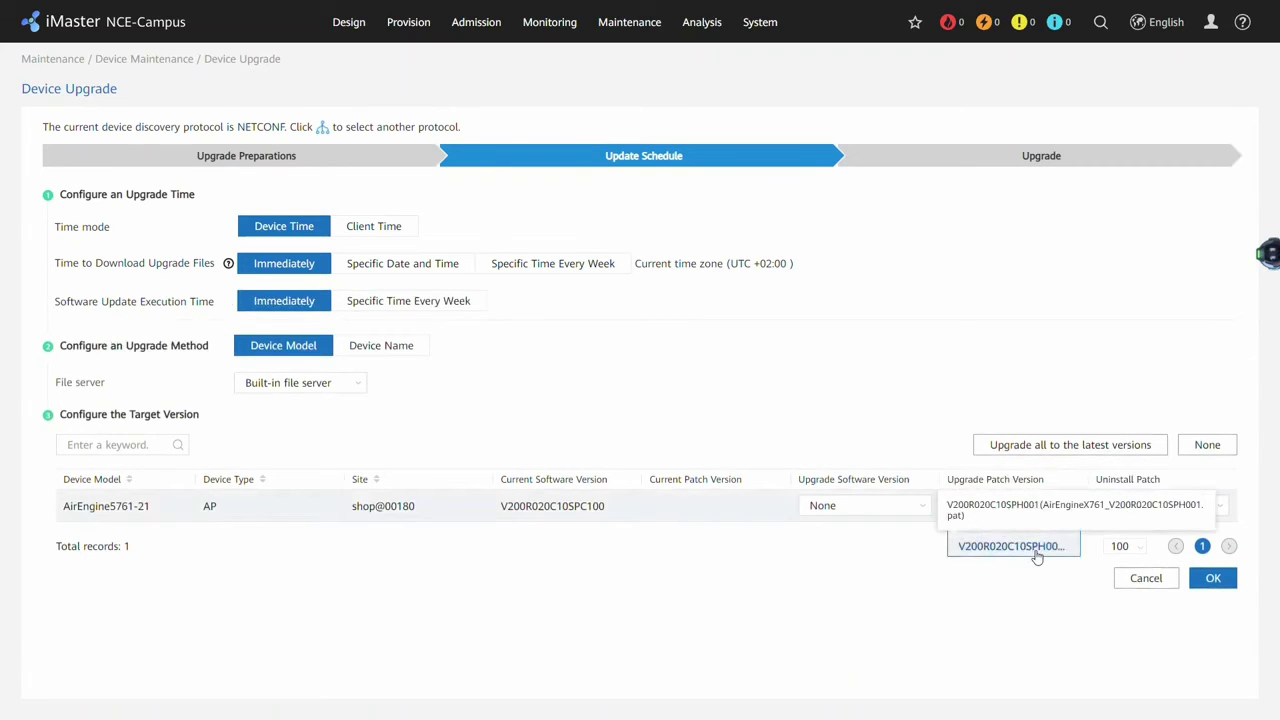
click(1036, 554)
click(1213, 580)
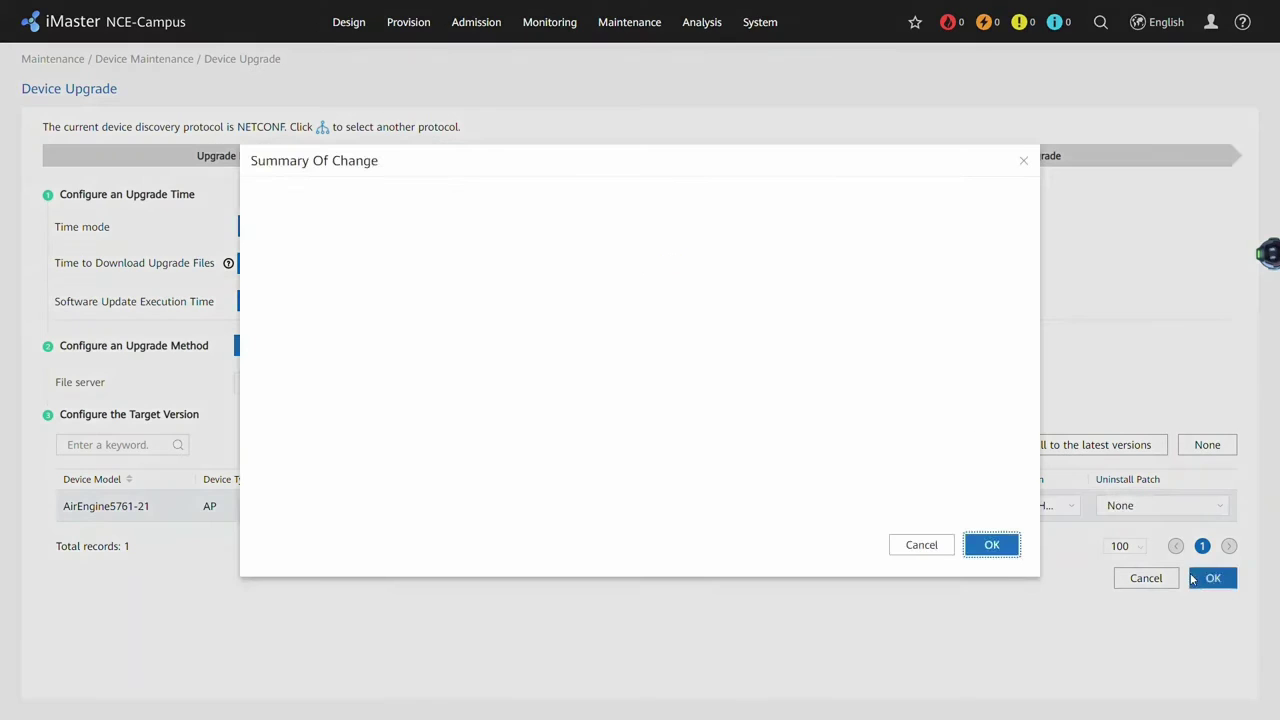
click(269, 275)
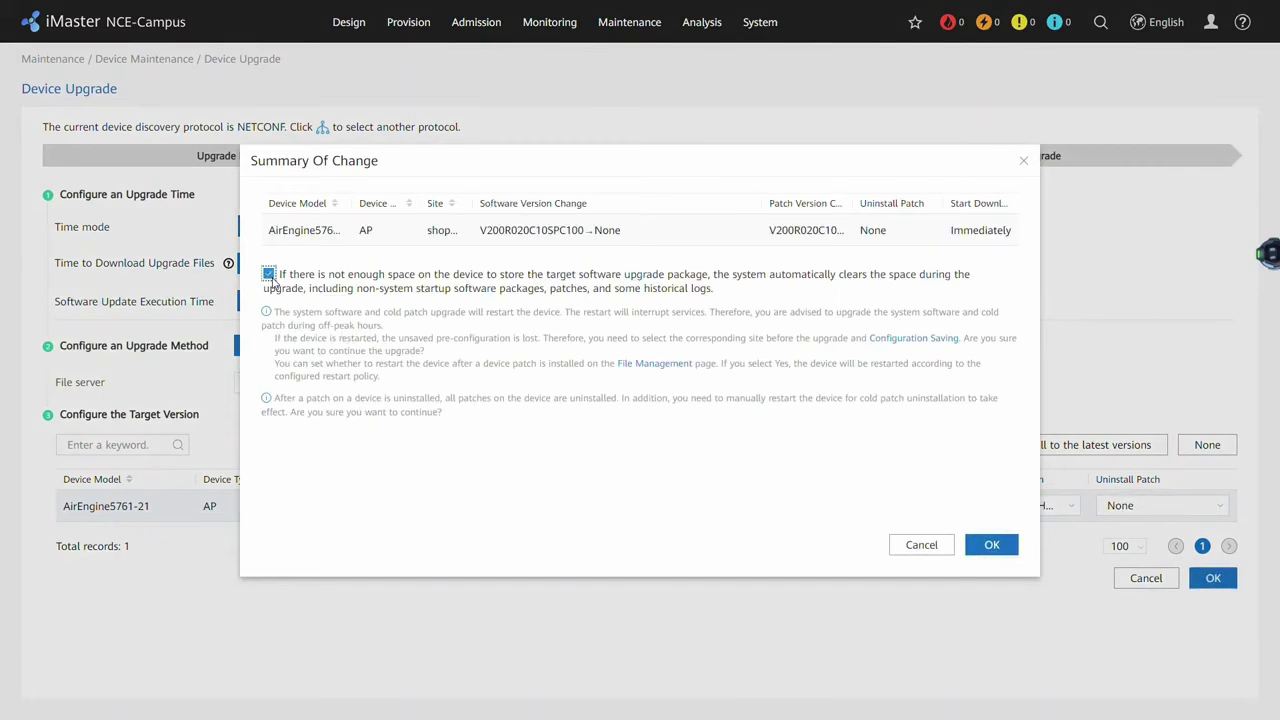
click(991, 545)
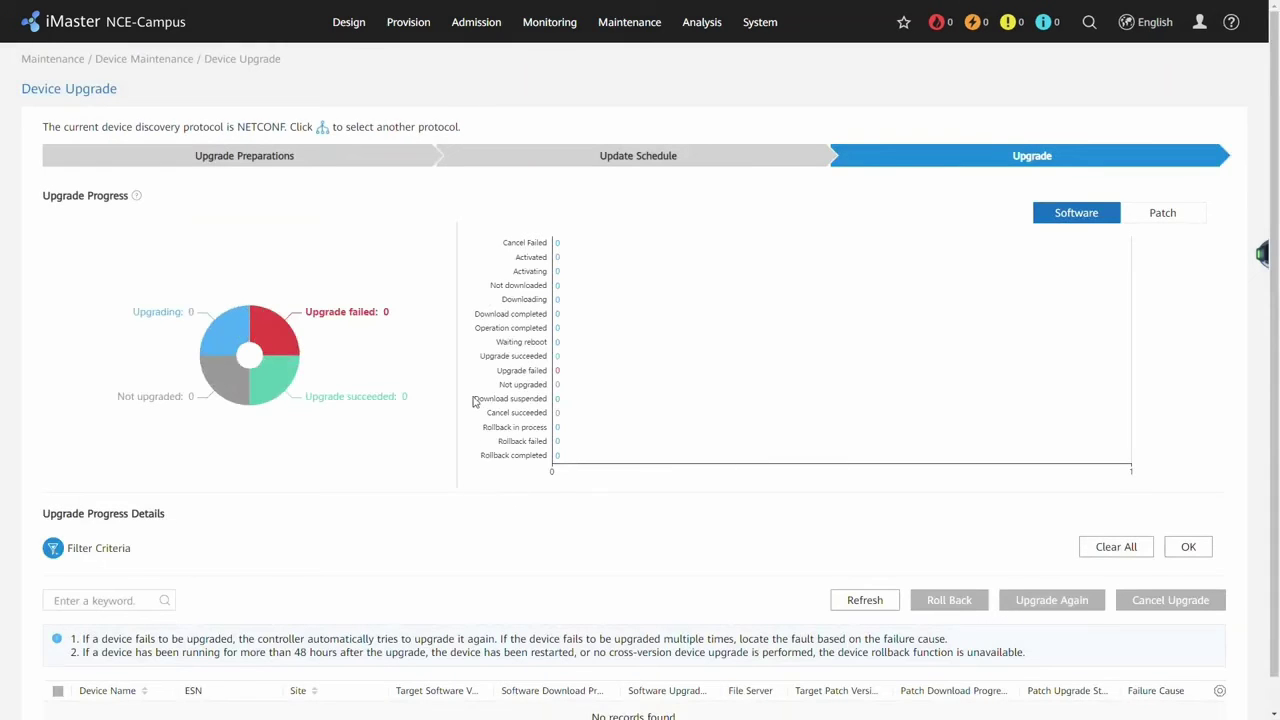
Refresh patch upgrade progress, filter to Upgrade succeeded devices, and open AP_00180's details.
scroll(474, 401, down, 1)
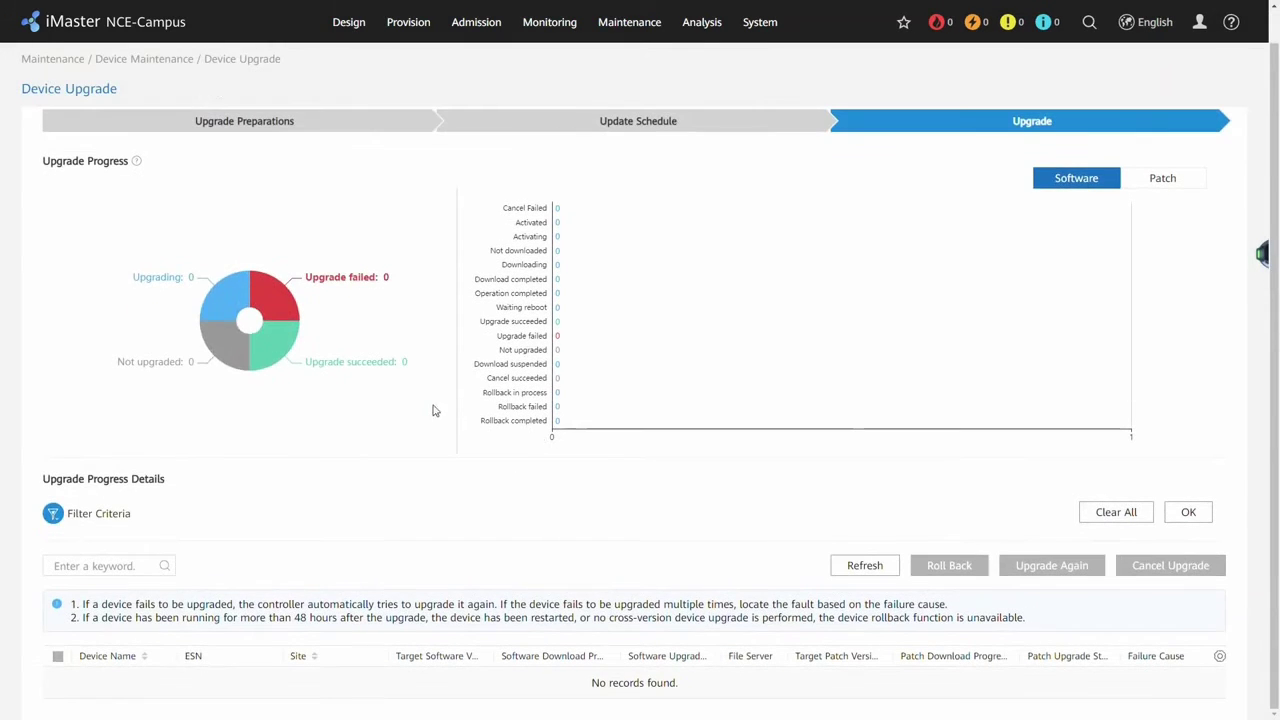
click(1163, 178)
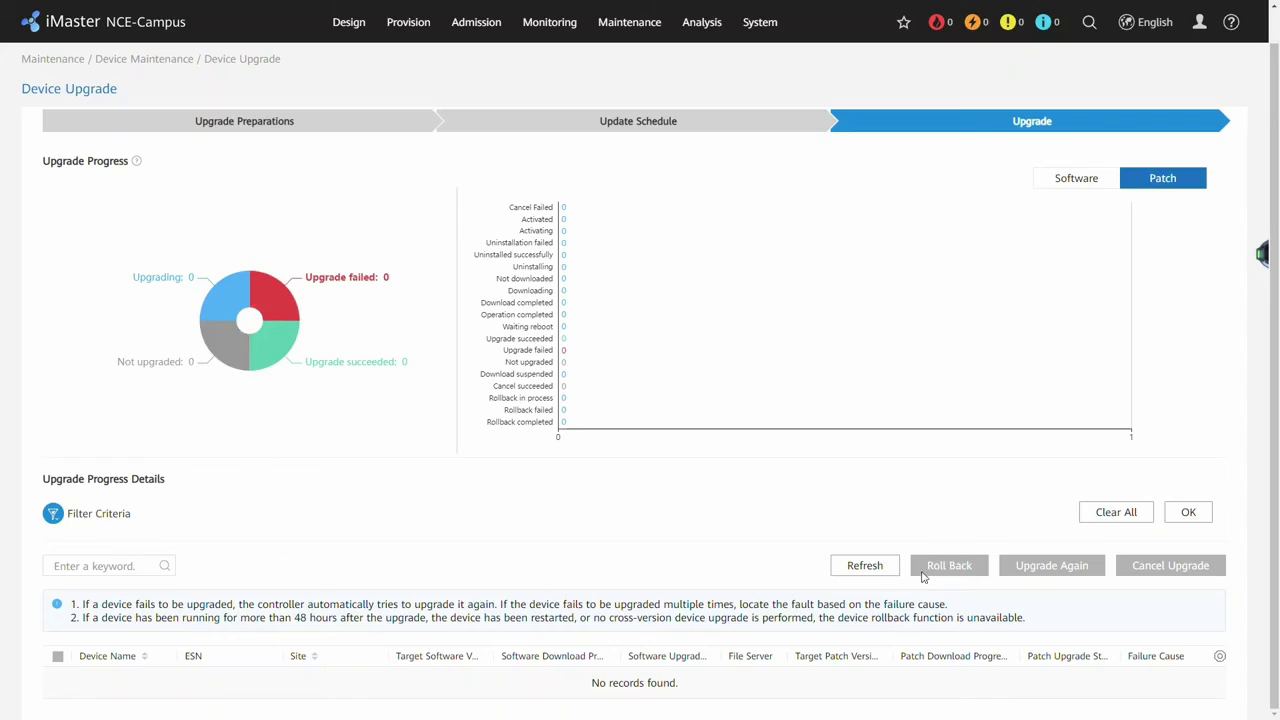
click(865, 565)
scroll(686, 634, down, 1)
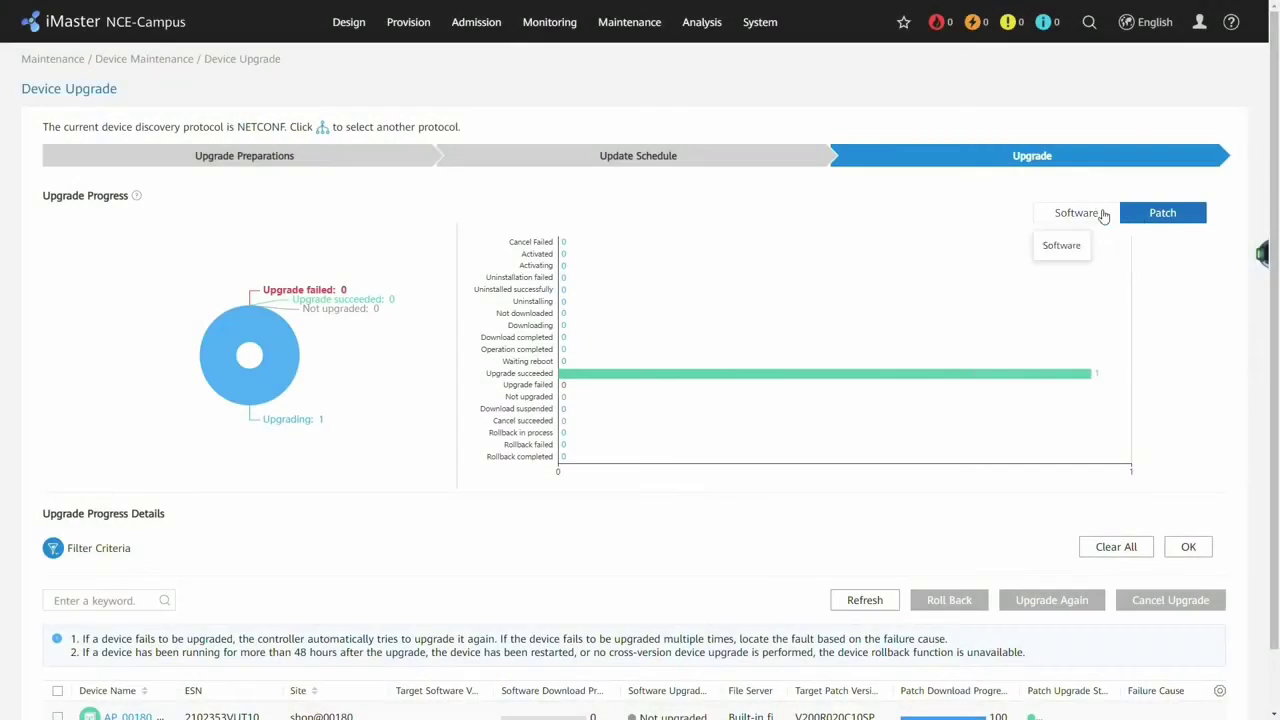
click(651, 373)
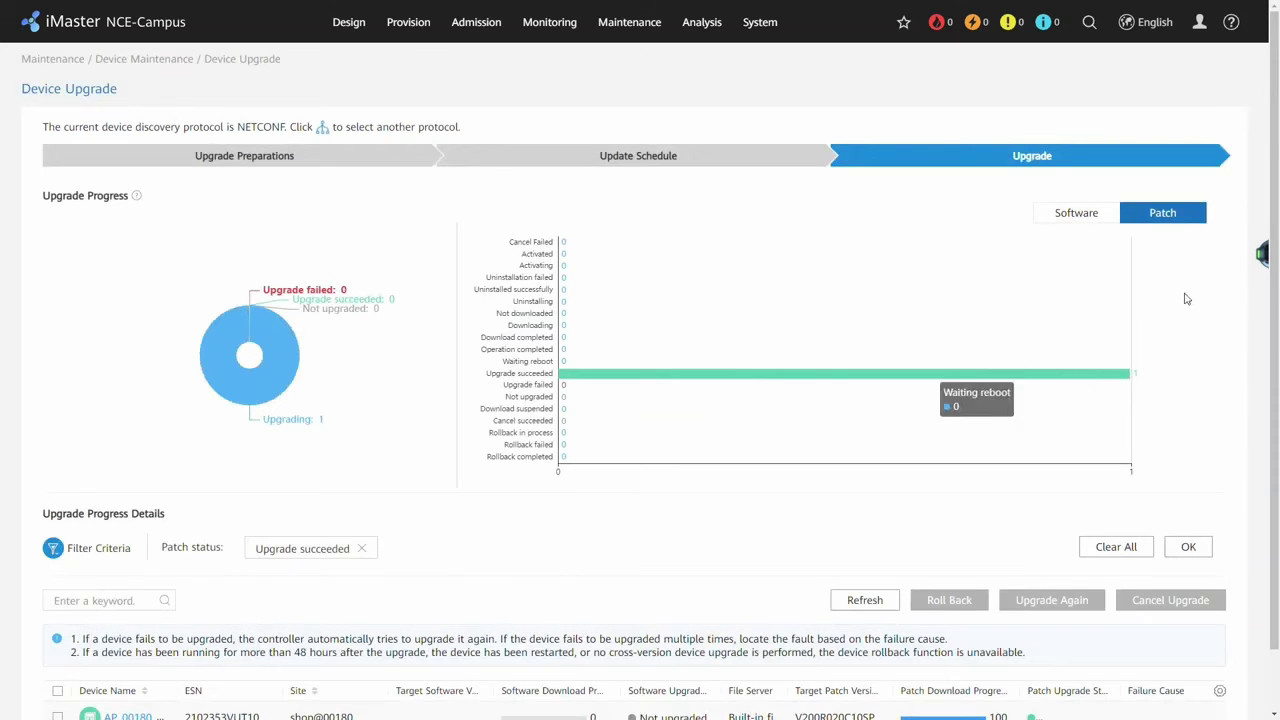
scroll(934, 374, down, 1)
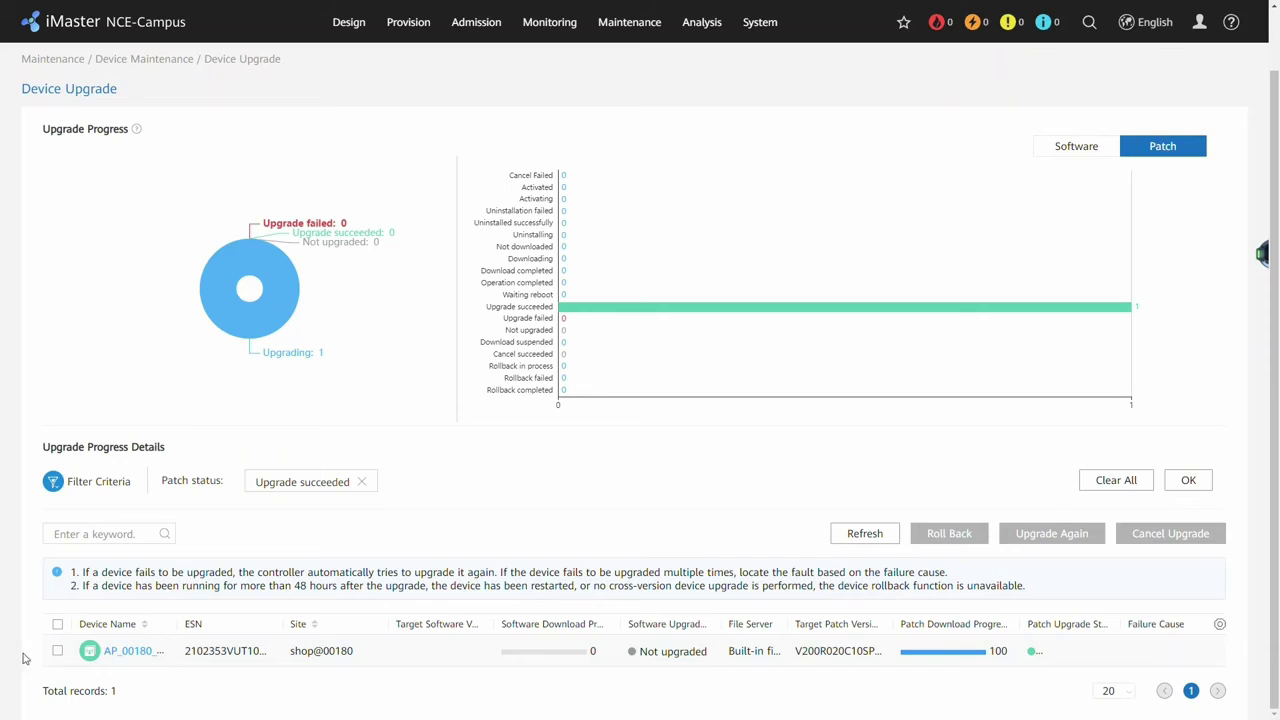
click(134, 651)
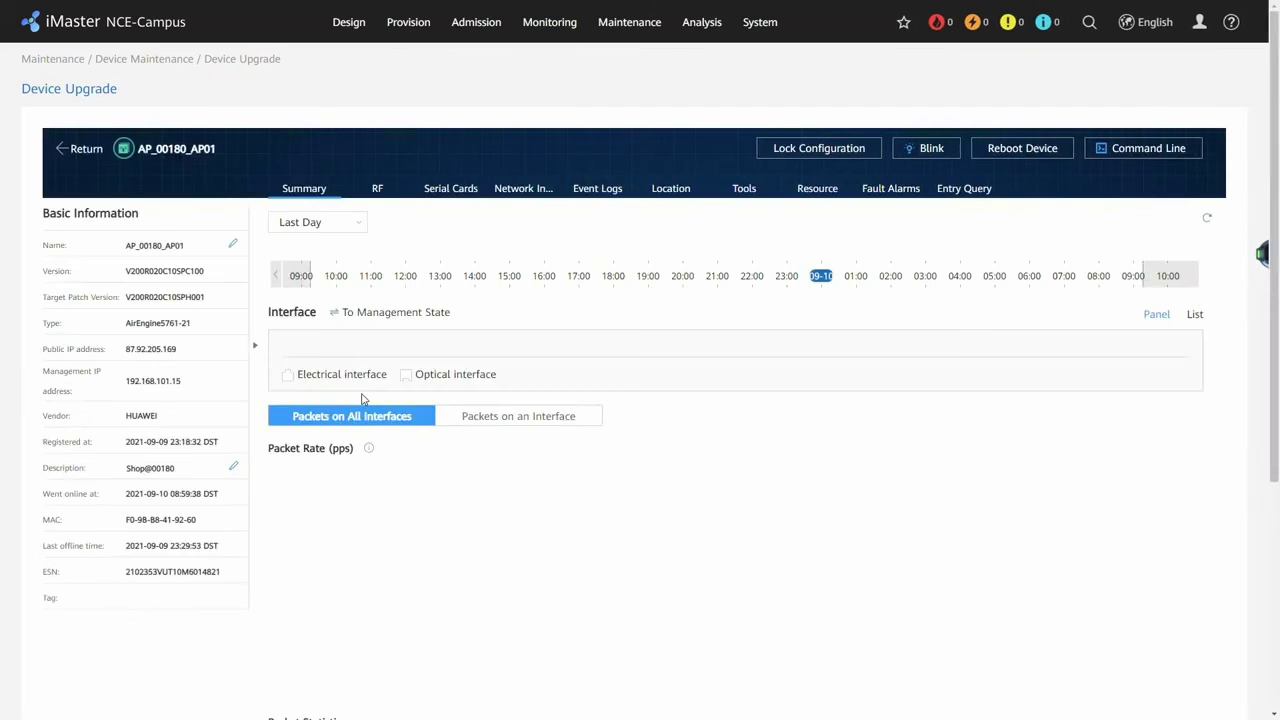
Read target patch version V200R020C10SPH001 in AP_00180_AP01's Basic Information.
scroll(362, 399, down, 1)
drag(214, 234, 44, 236)
click(41, 236)
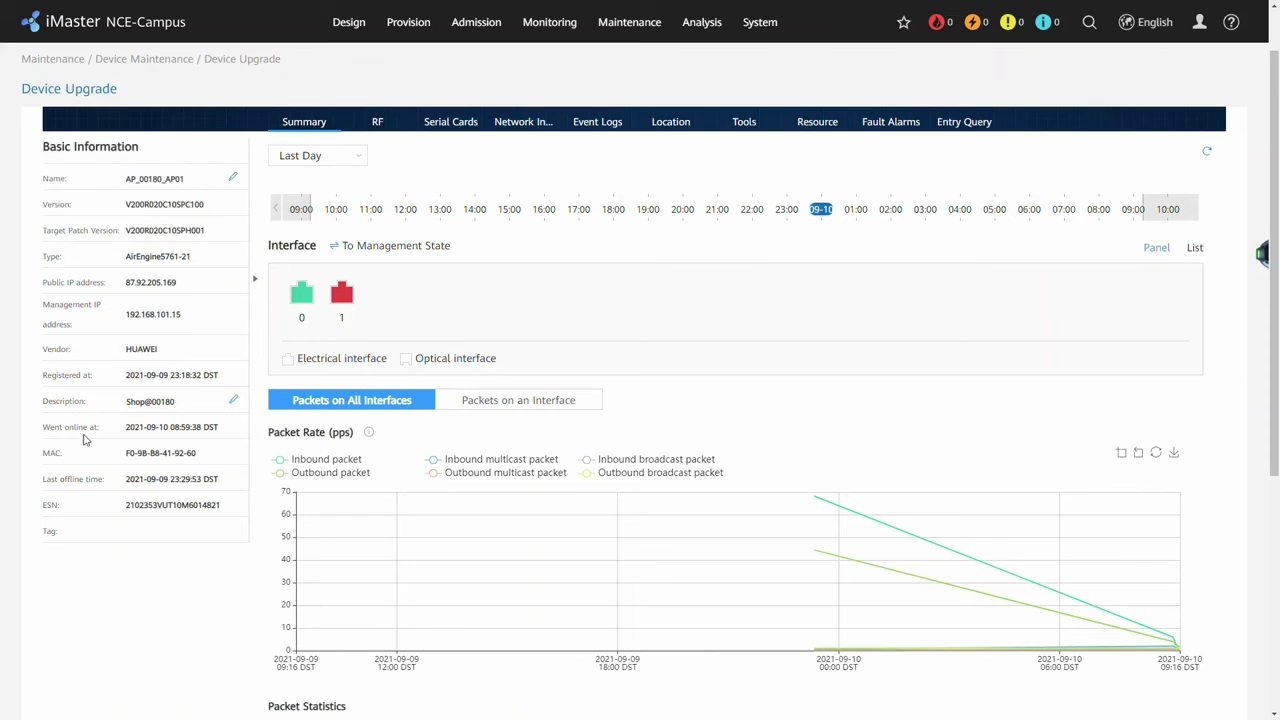
scroll(141, 468, up, 1)
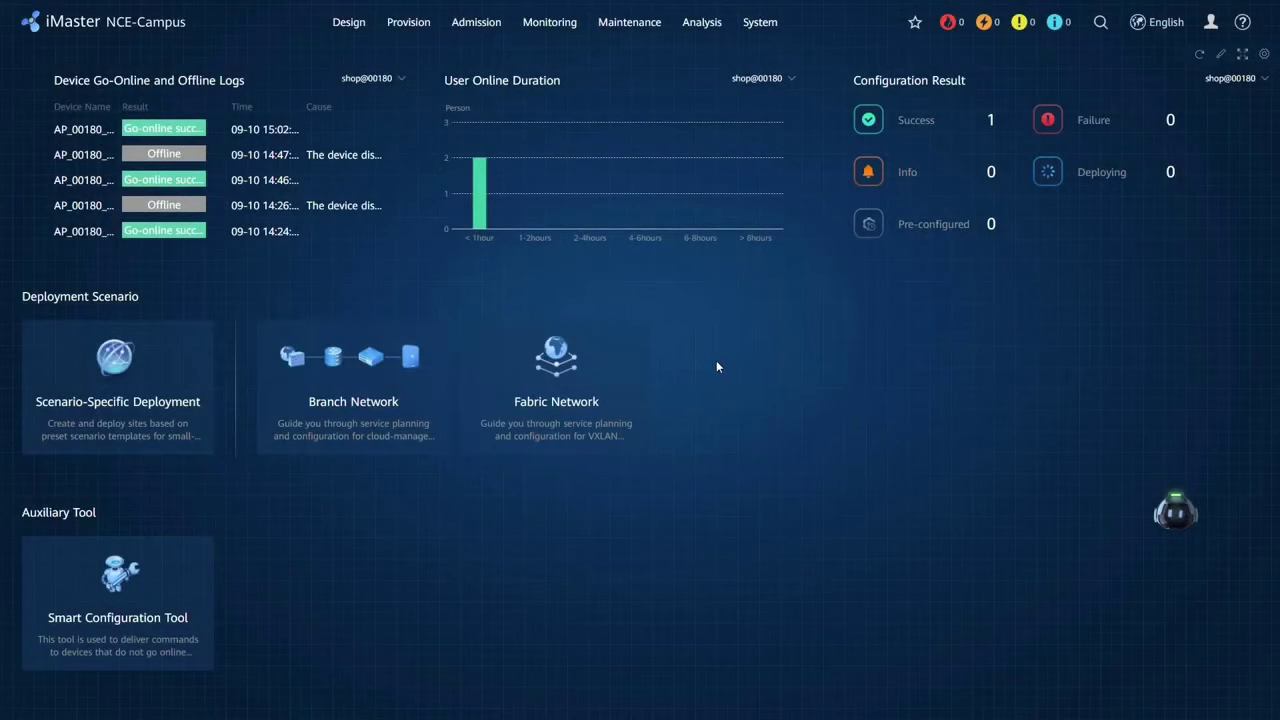
Open CampusInsight, view Wired Health, then scroll through the Wireless Health charts.
mouse_move(702, 22)
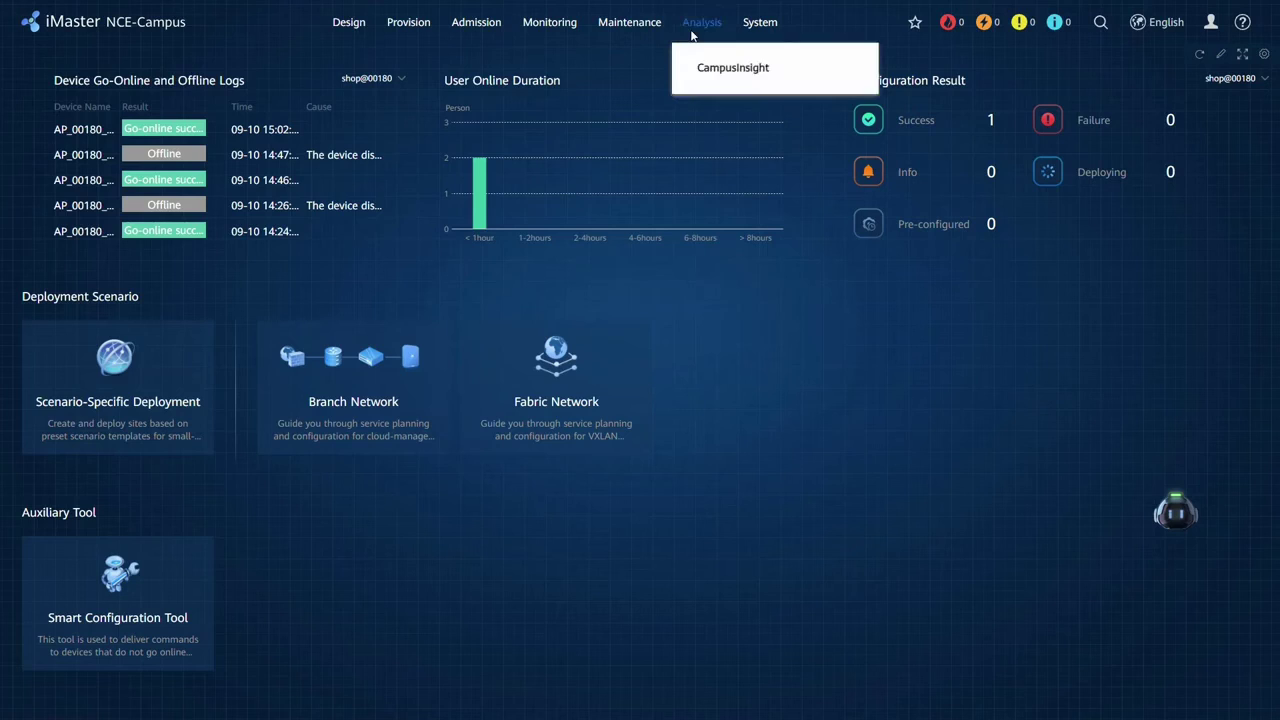
click(714, 68)
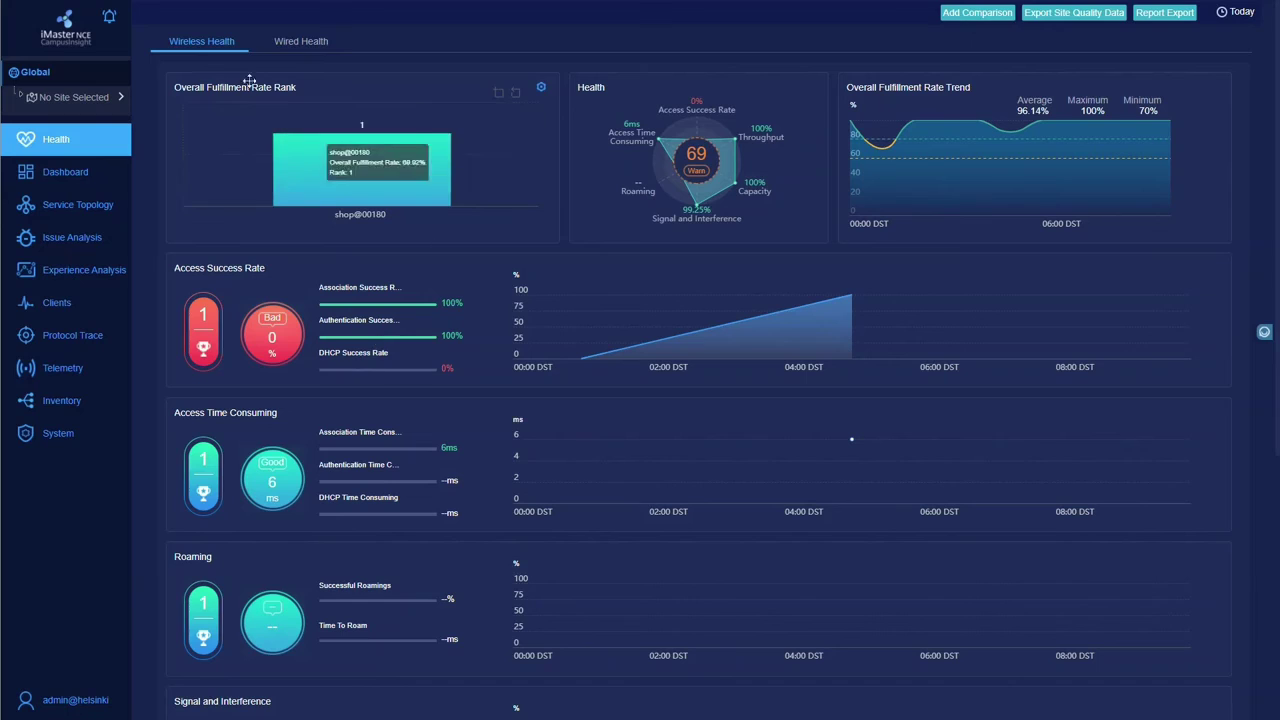
click(303, 41)
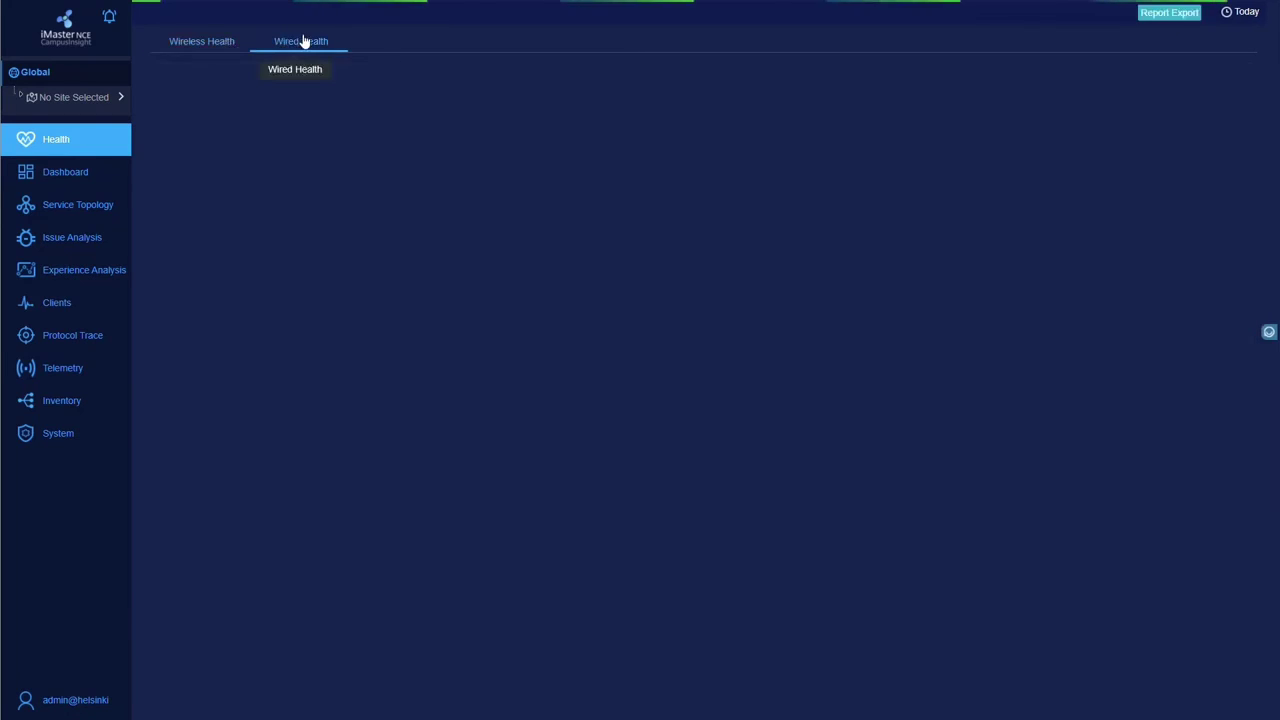
click(205, 41)
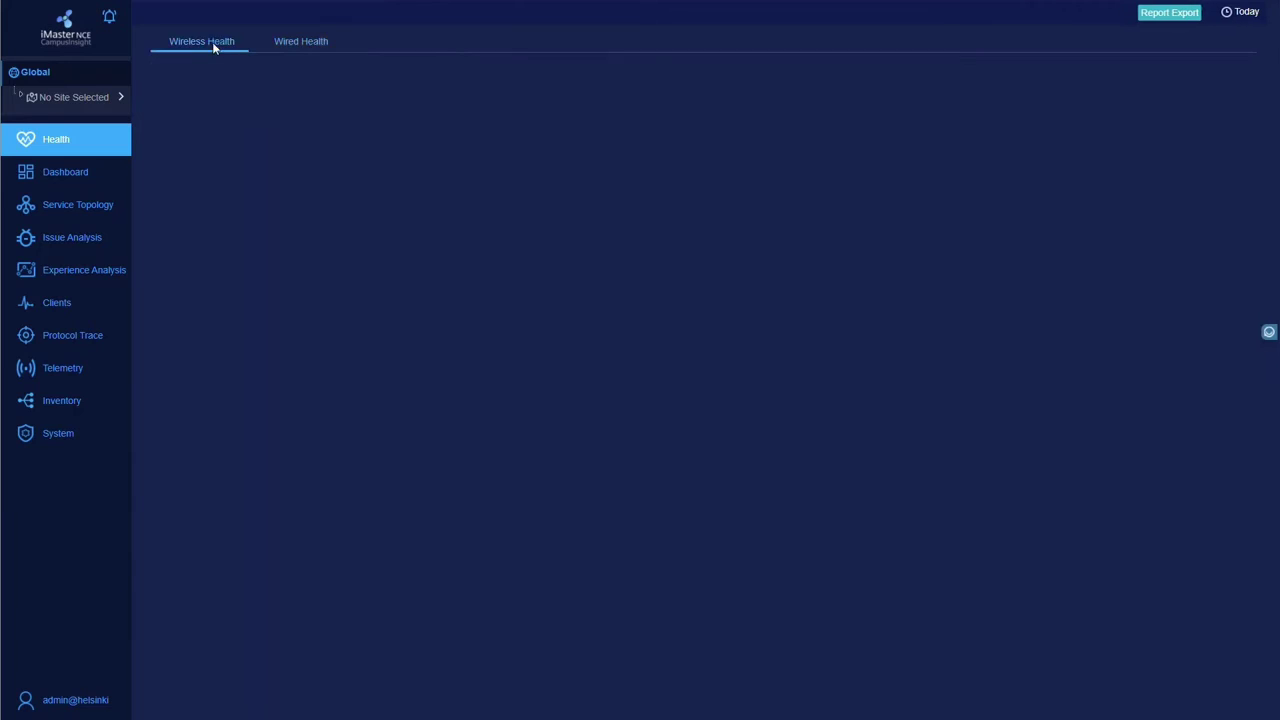
scroll(832, 320, down, 4)
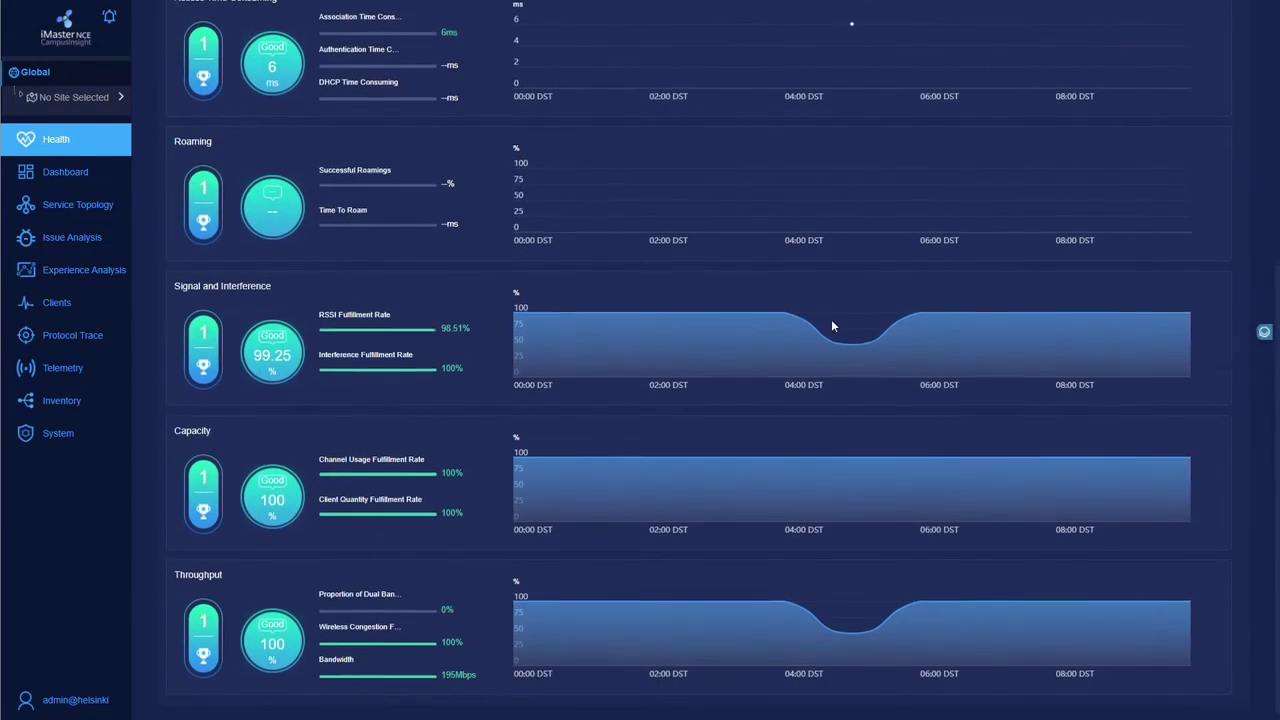
scroll(831, 319, up, 4)
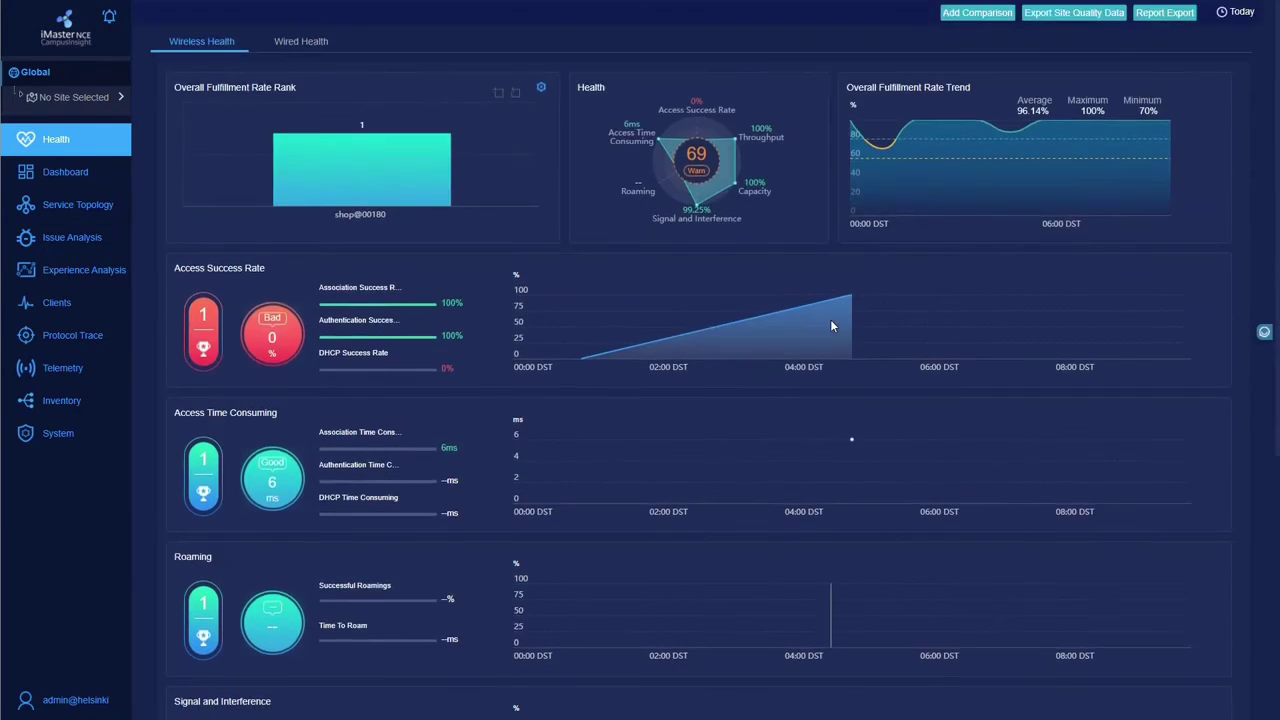
Open Protocol Trace and inspect the successful 11:17:11 session's DOT1X trace.
click(53, 332)
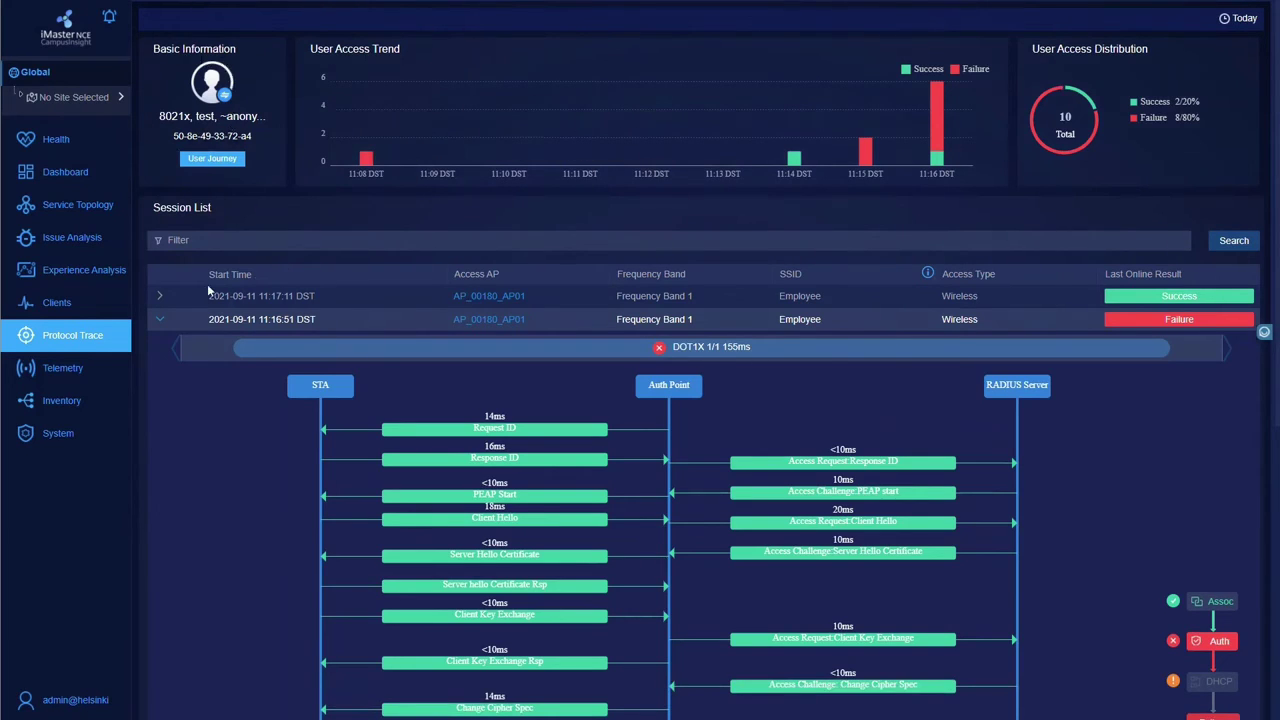
click(160, 320)
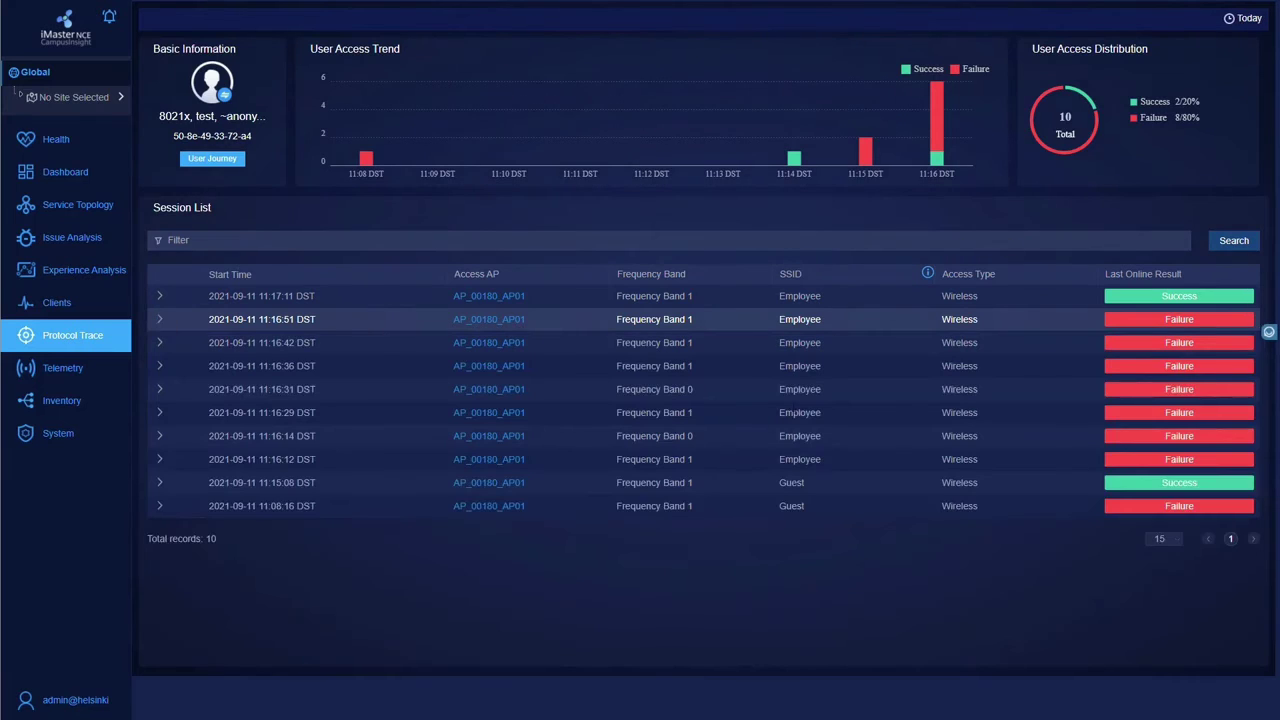
click(160, 299)
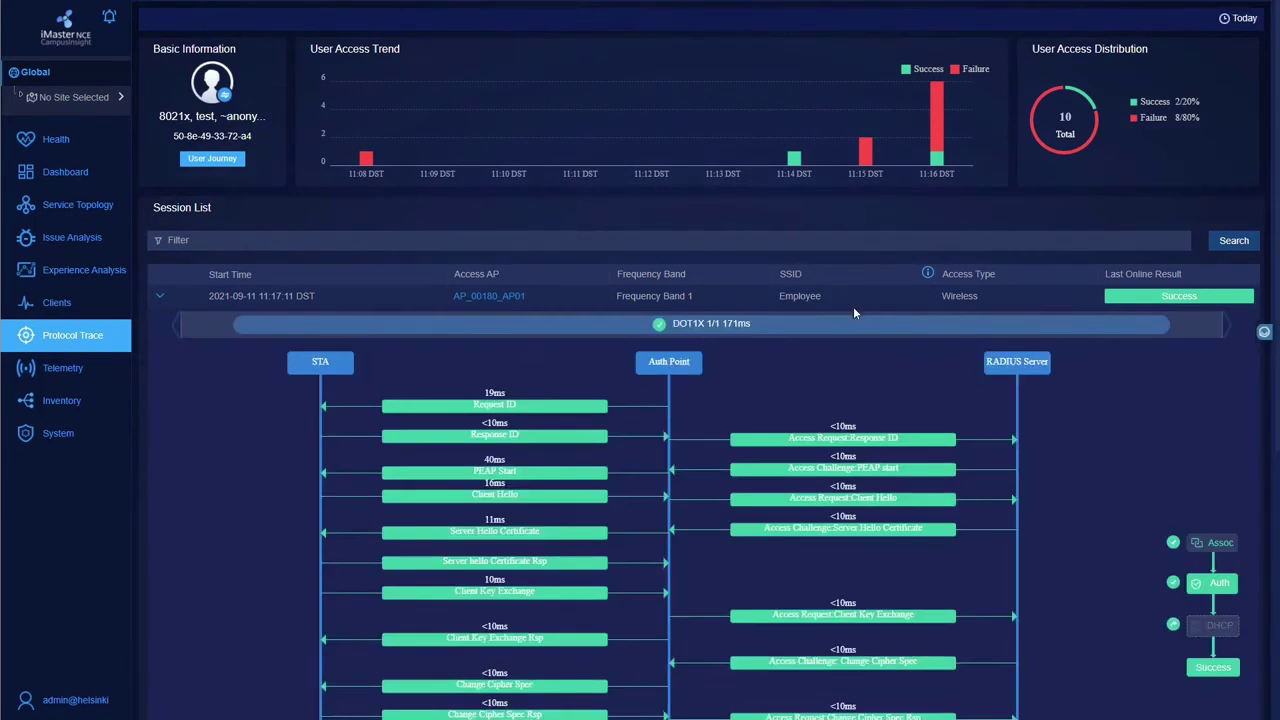
scroll(748, 318, down, 2)
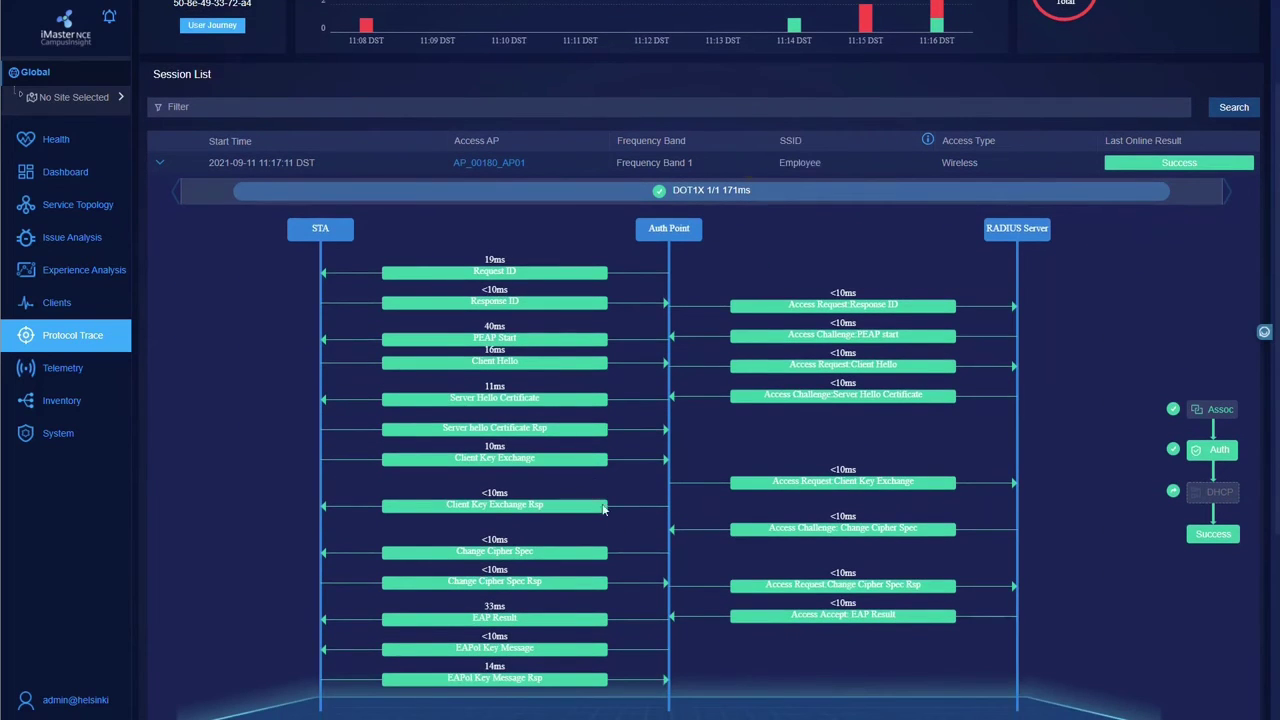
scroll(878, 414, down, 2)
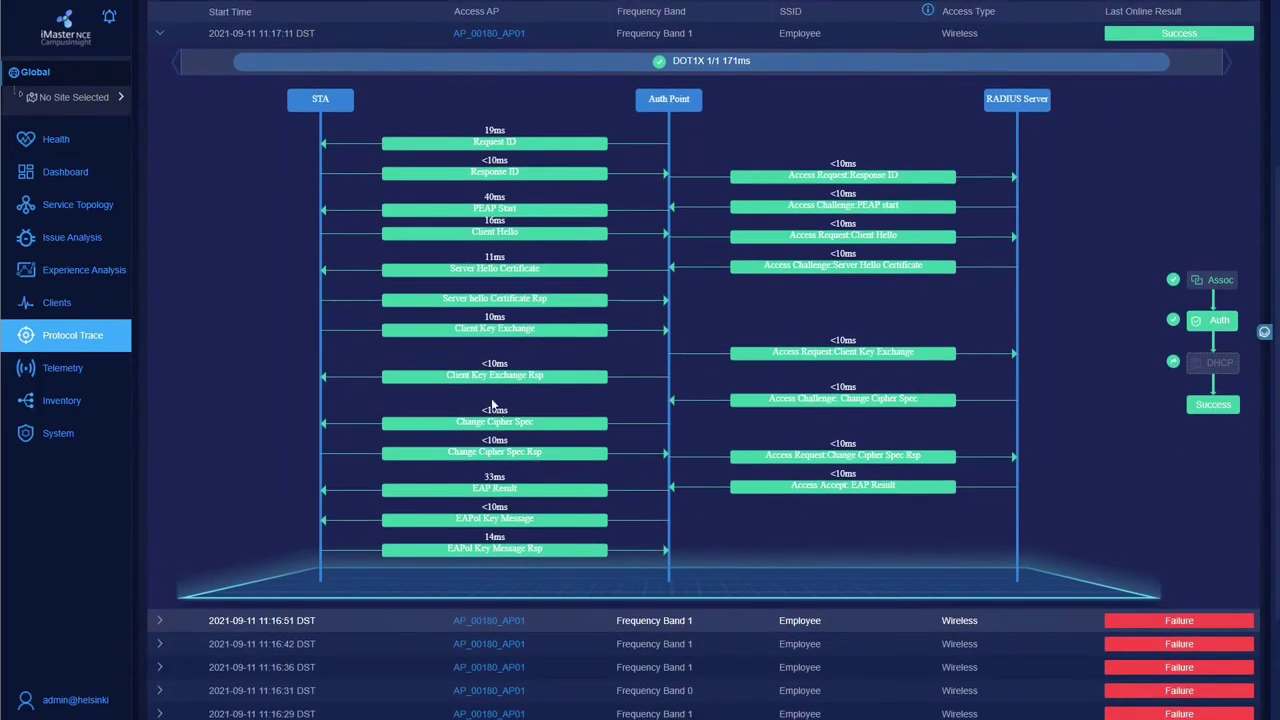
scroll(491, 398, up, 4)
Collapse that session and open the failed 11:16:51 trace down to EAP Result.
click(160, 297)
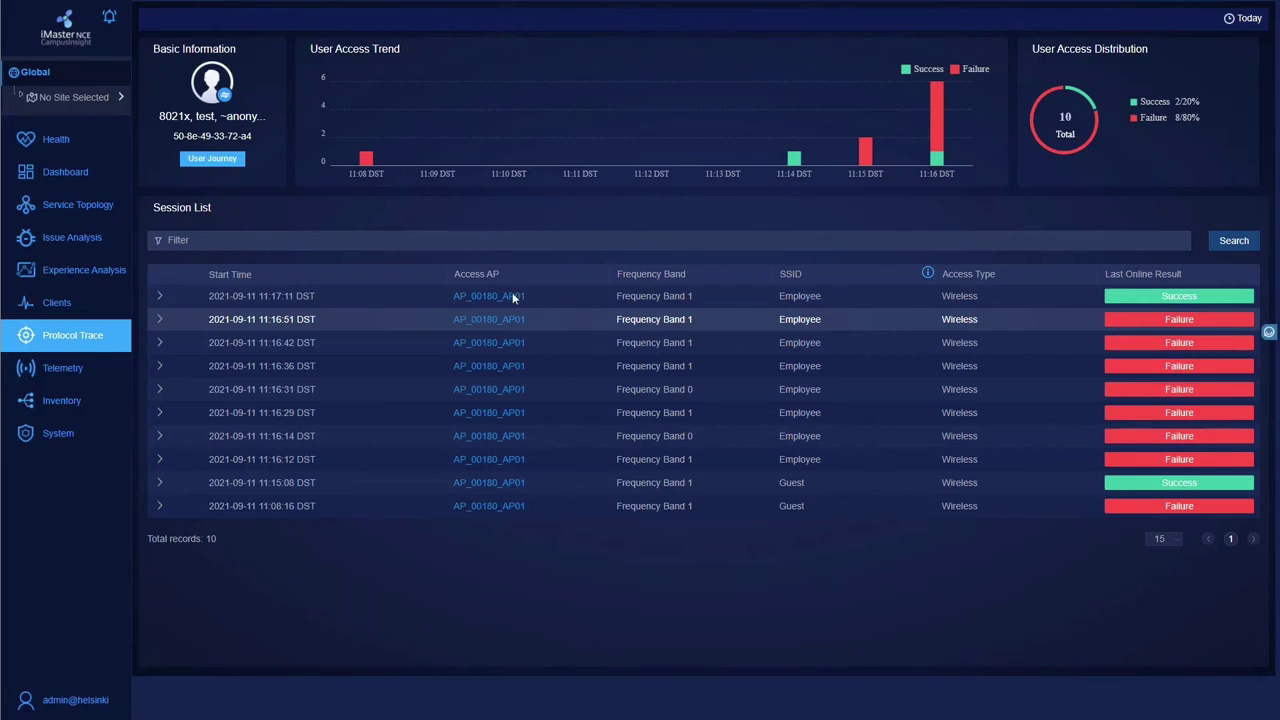
click(733, 319)
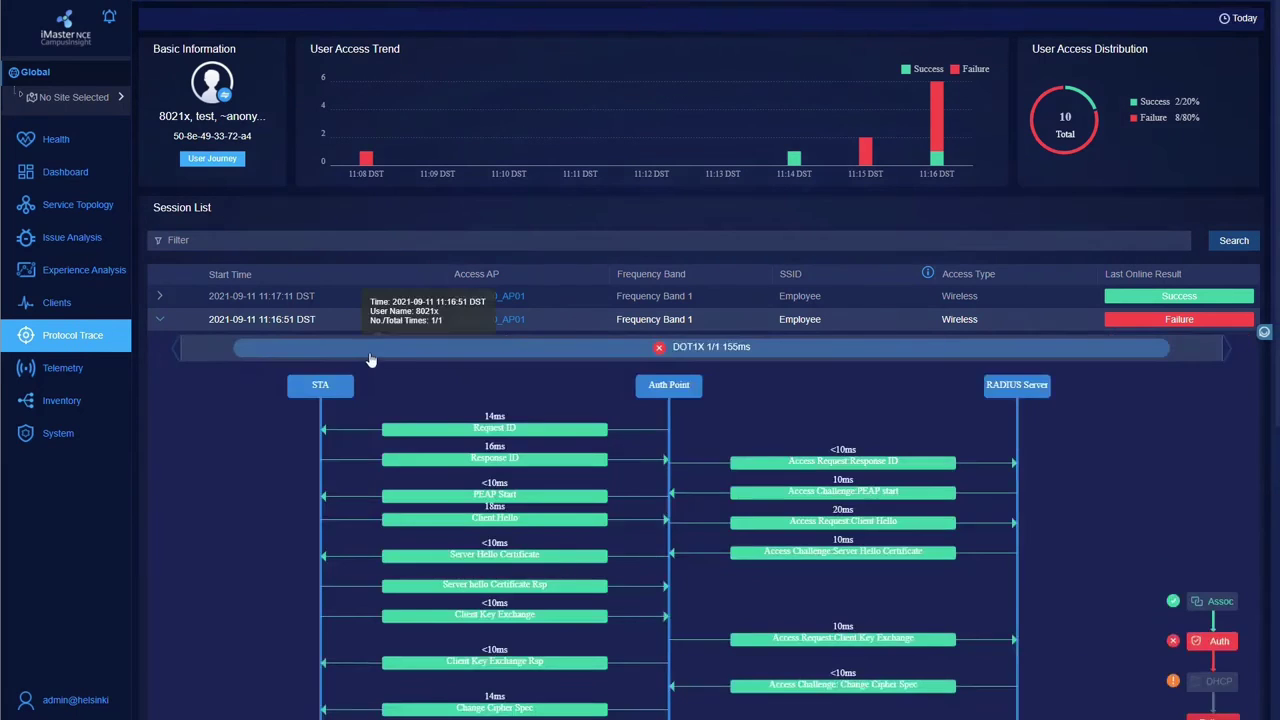
scroll(370, 350, down, 3)
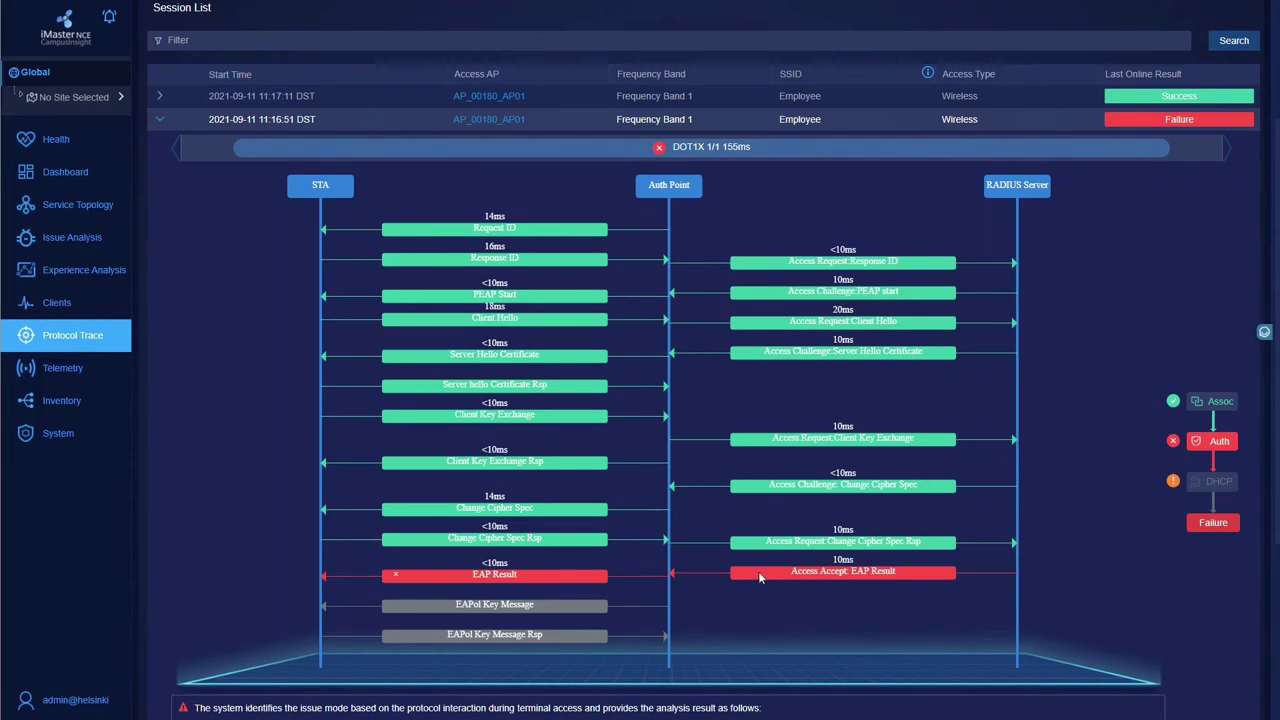
scroll(758, 571, down, 3)
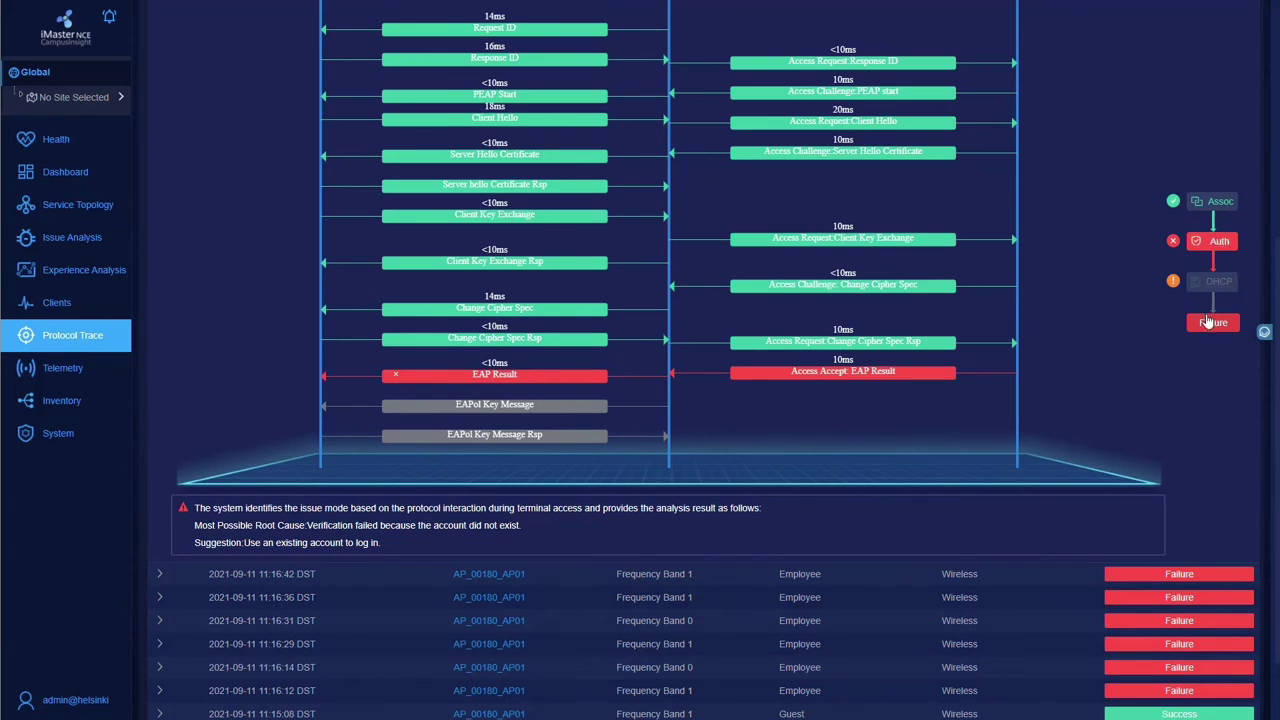
drag(388, 546, 156, 516)
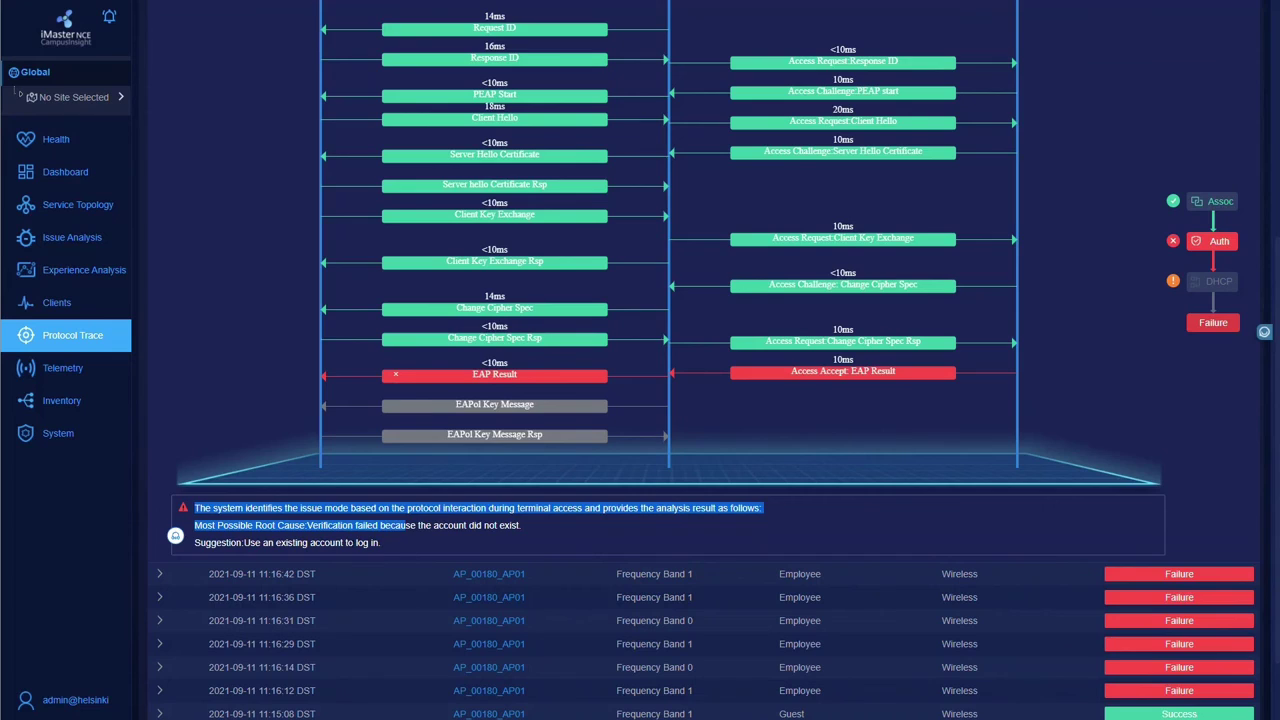
click(406, 526)
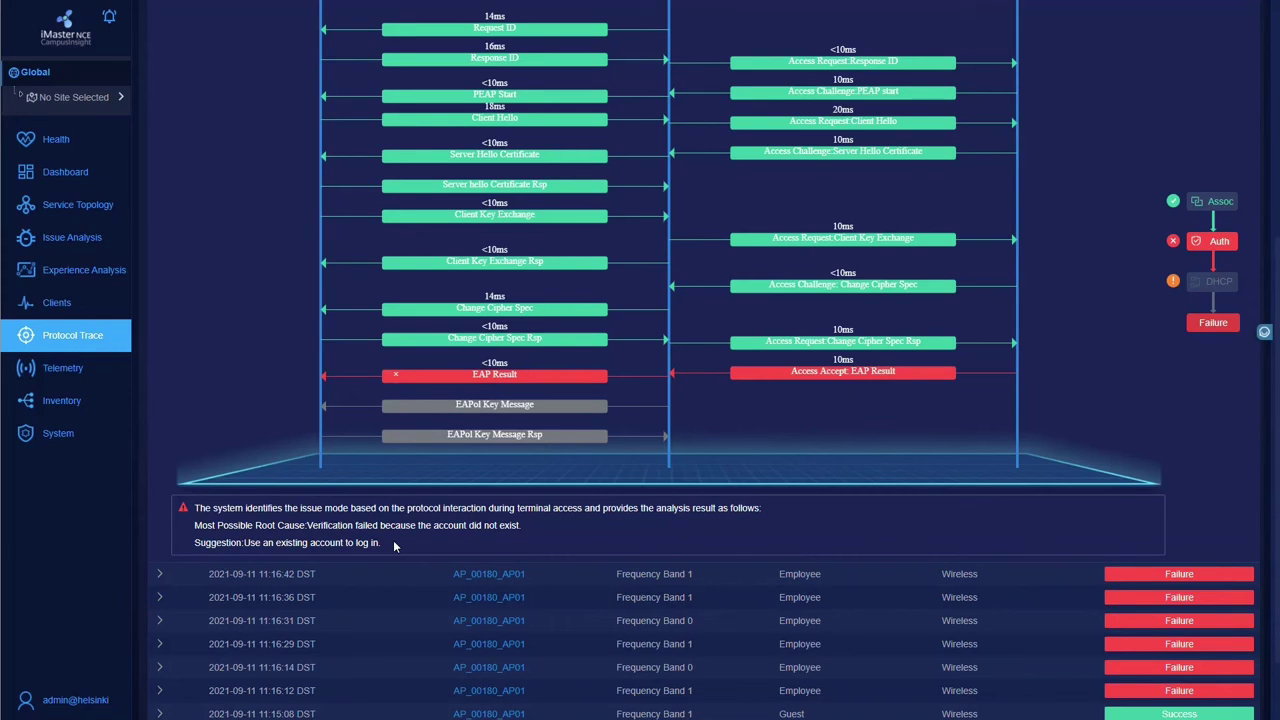
scroll(393, 540, up, 4)
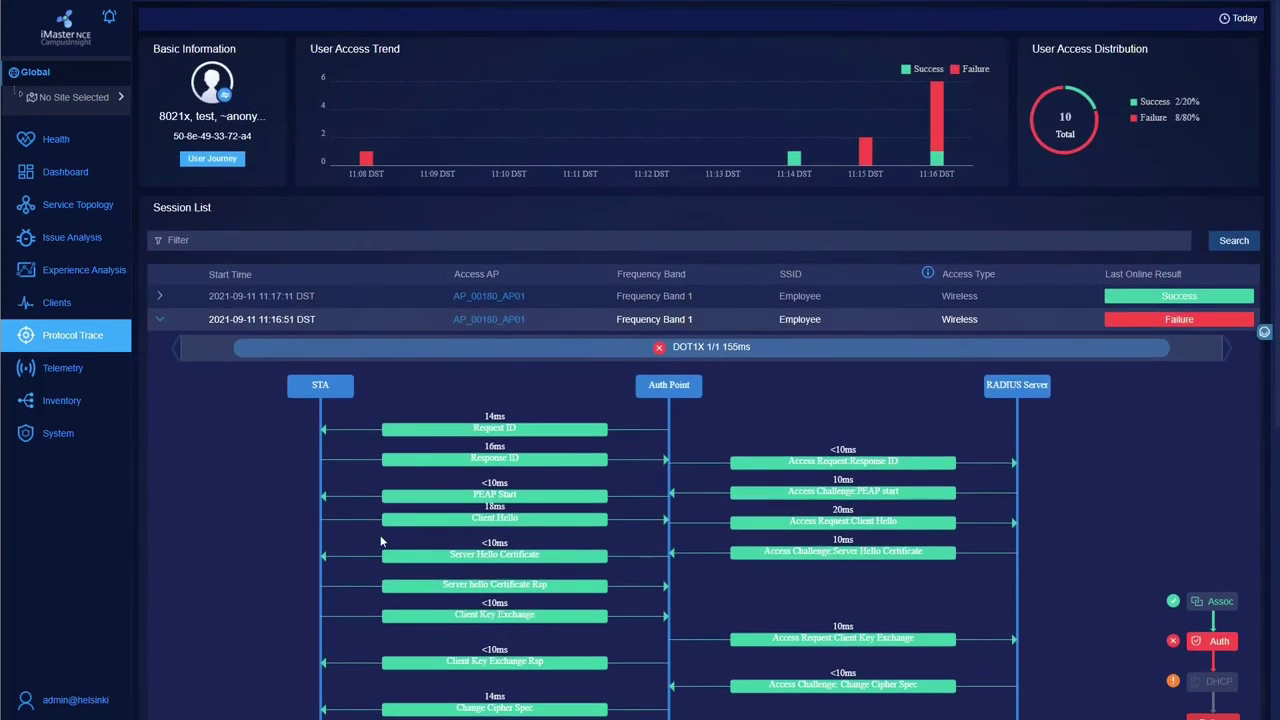
Open the wireless health overview and scroll through shop@00180's health scores.
click(72, 140)
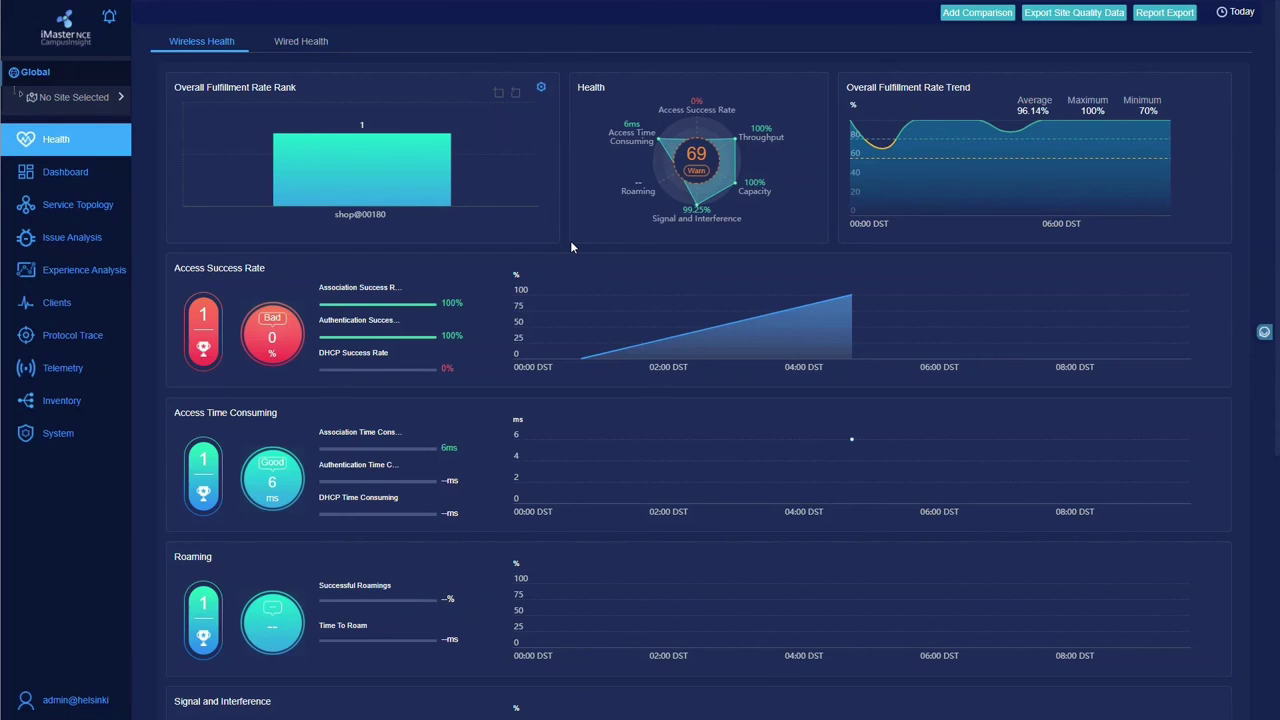
scroll(571, 246, down, 4)
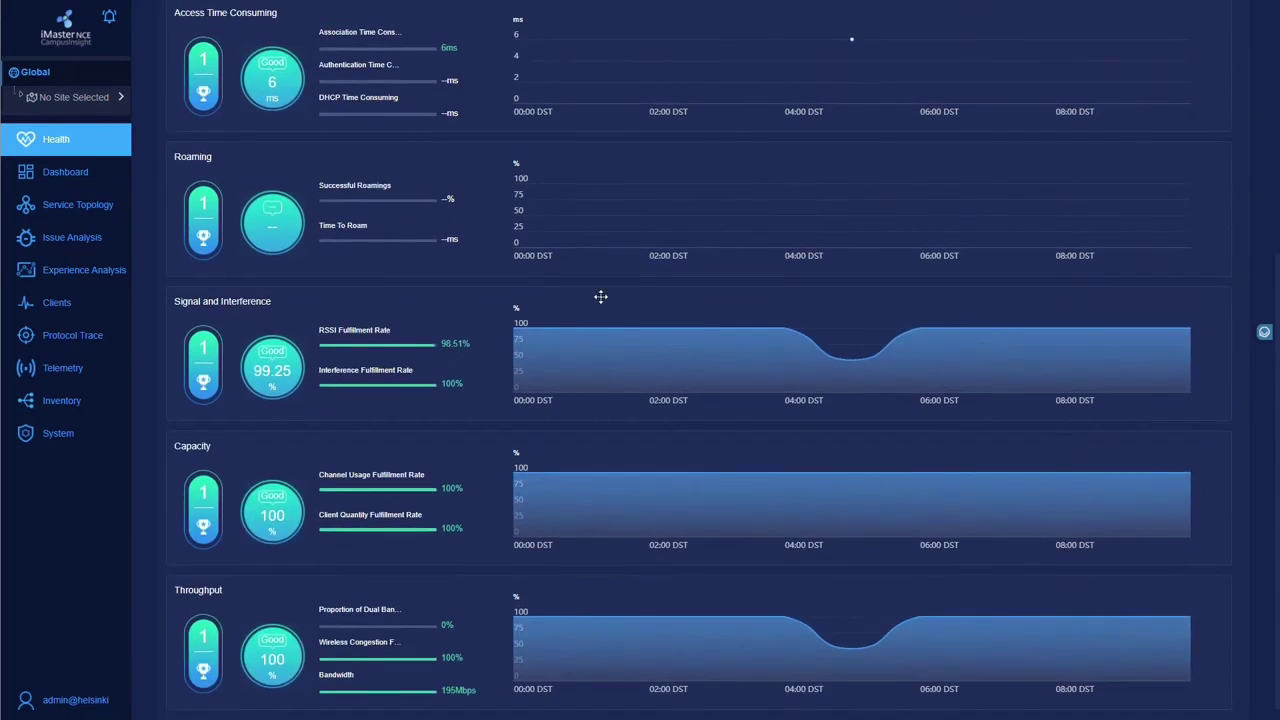
scroll(578, 297, down, 1)
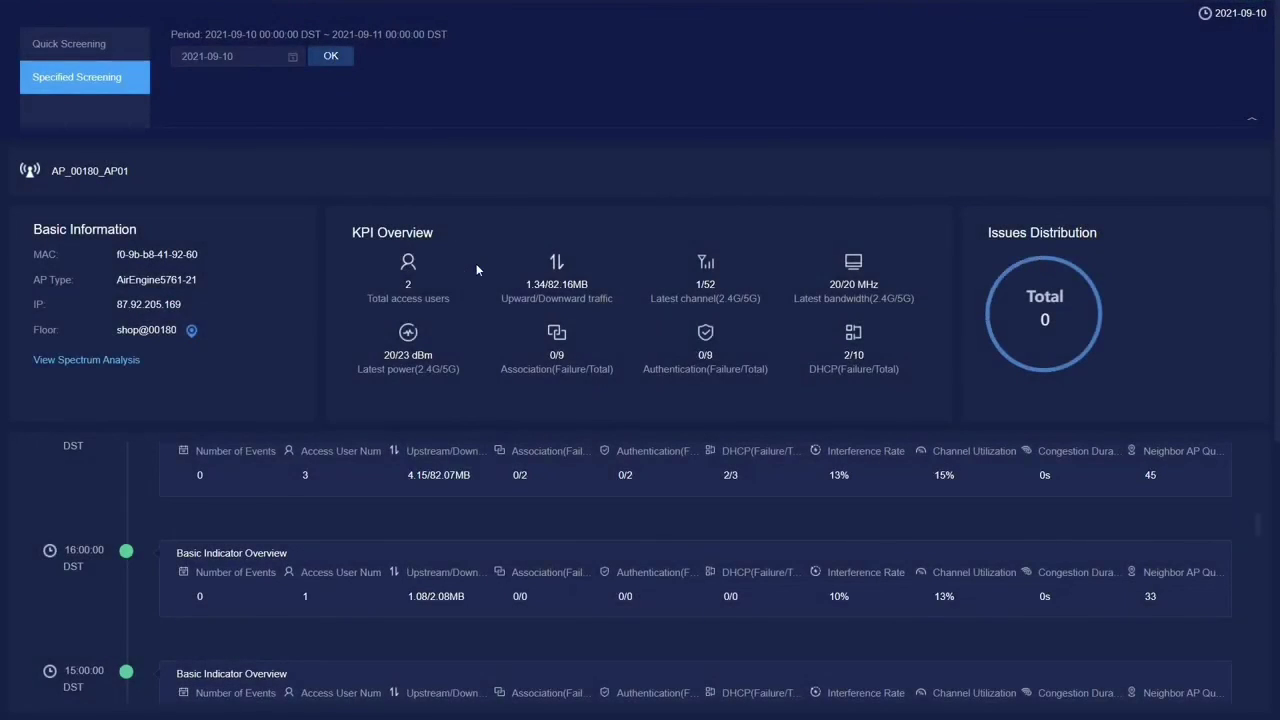
scroll(556, 400, down, 5)
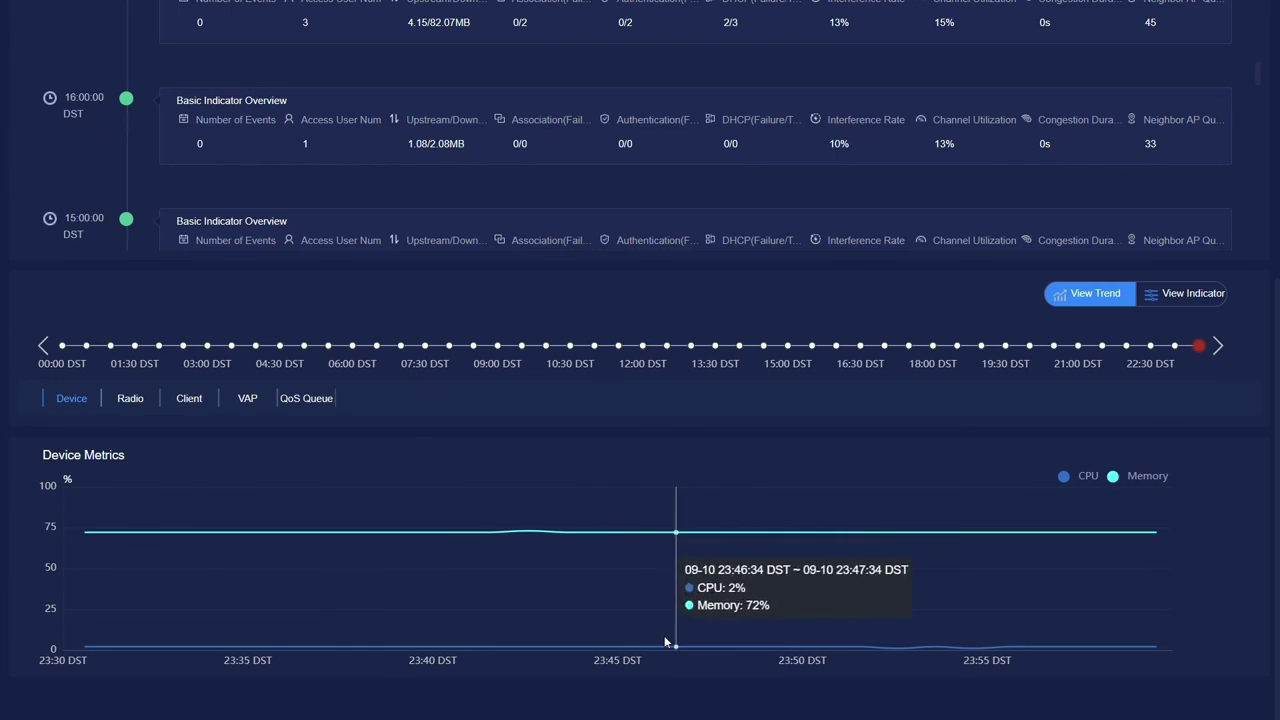
scroll(814, 376, up, 5)
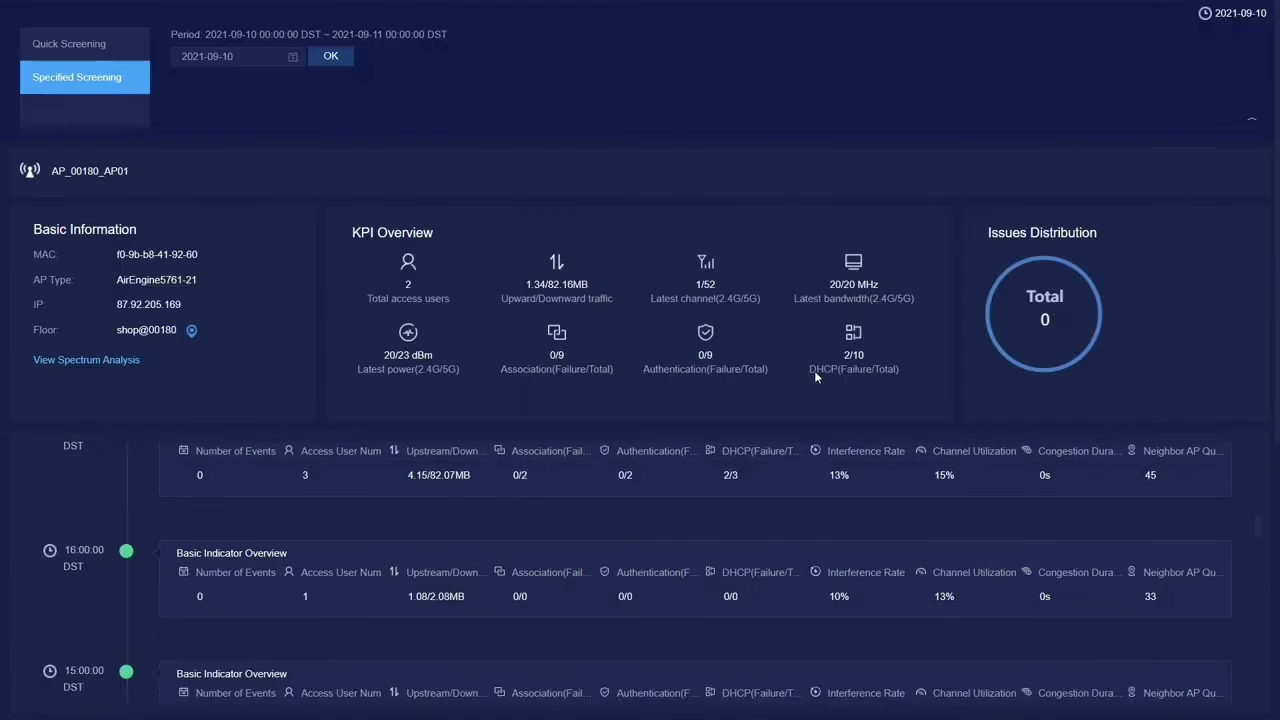
scroll(993, 256, down, 1)
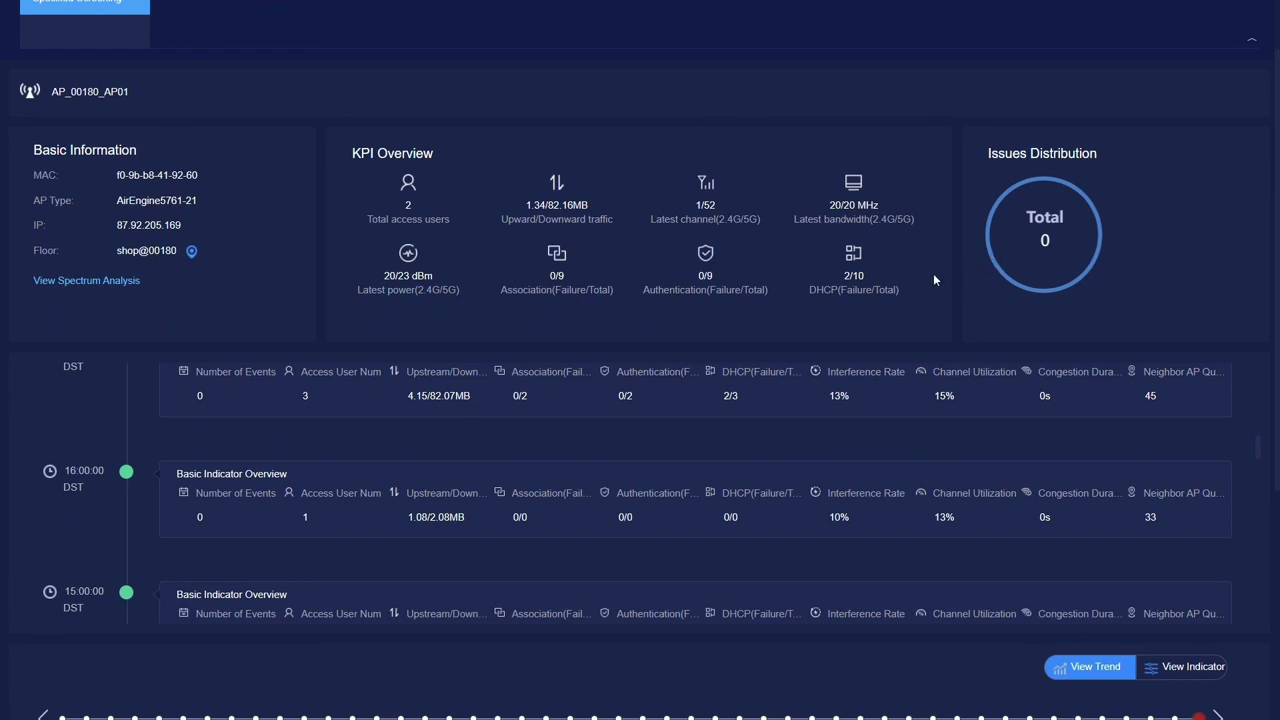
scroll(933, 278, down, 1)
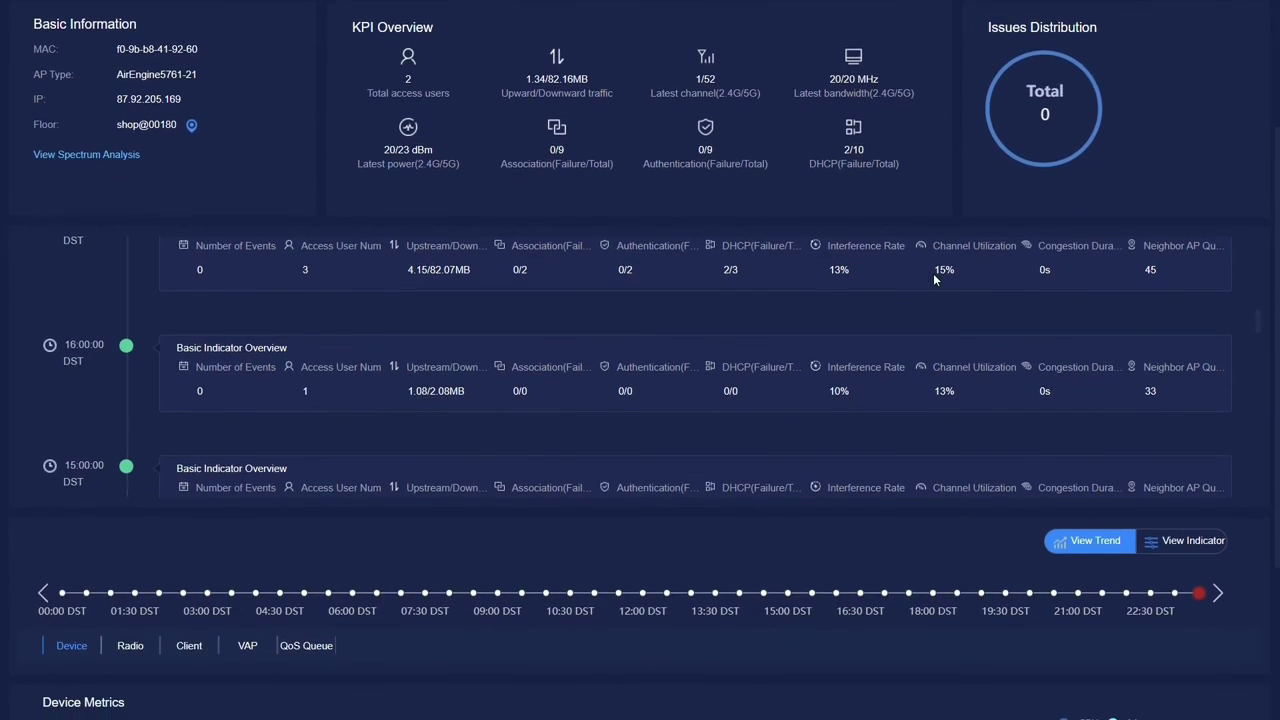
scroll(933, 273, down, 2)
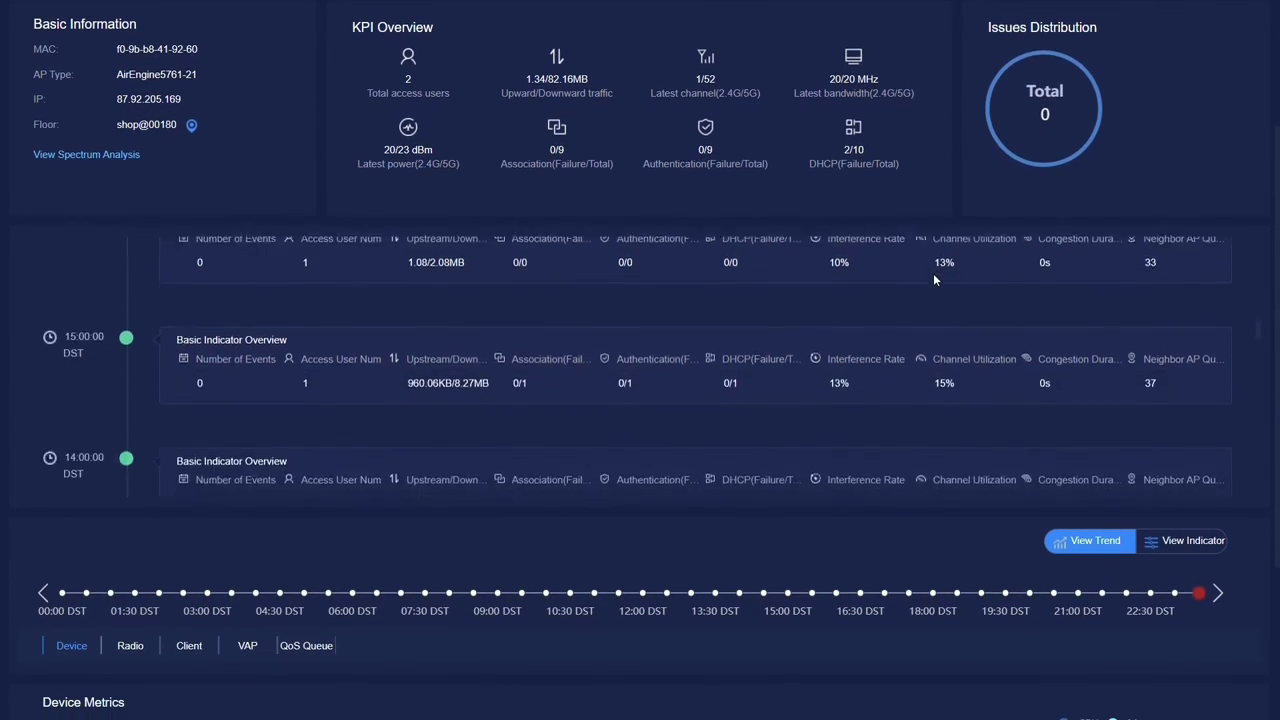
scroll(962, 561, down, 2)
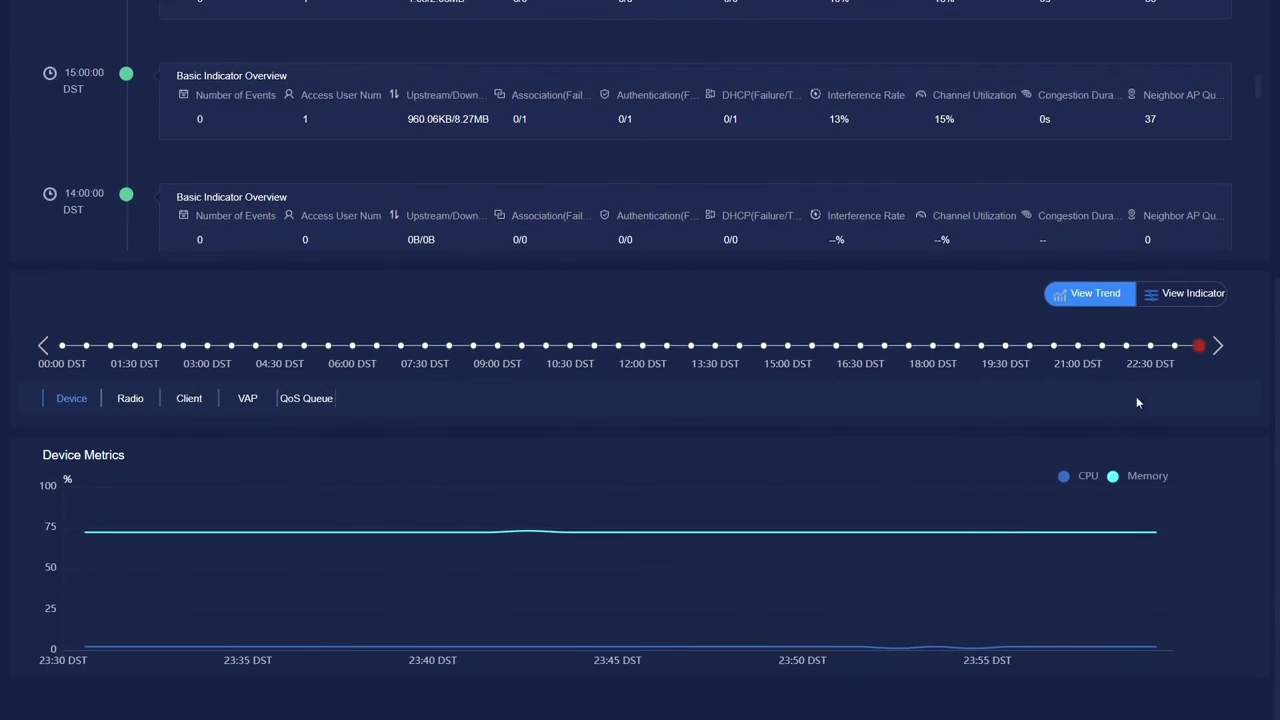
Switch to per-minute indicator grids and scroll through Device, Radio, QoS and Client Metrics.
click(1198, 295)
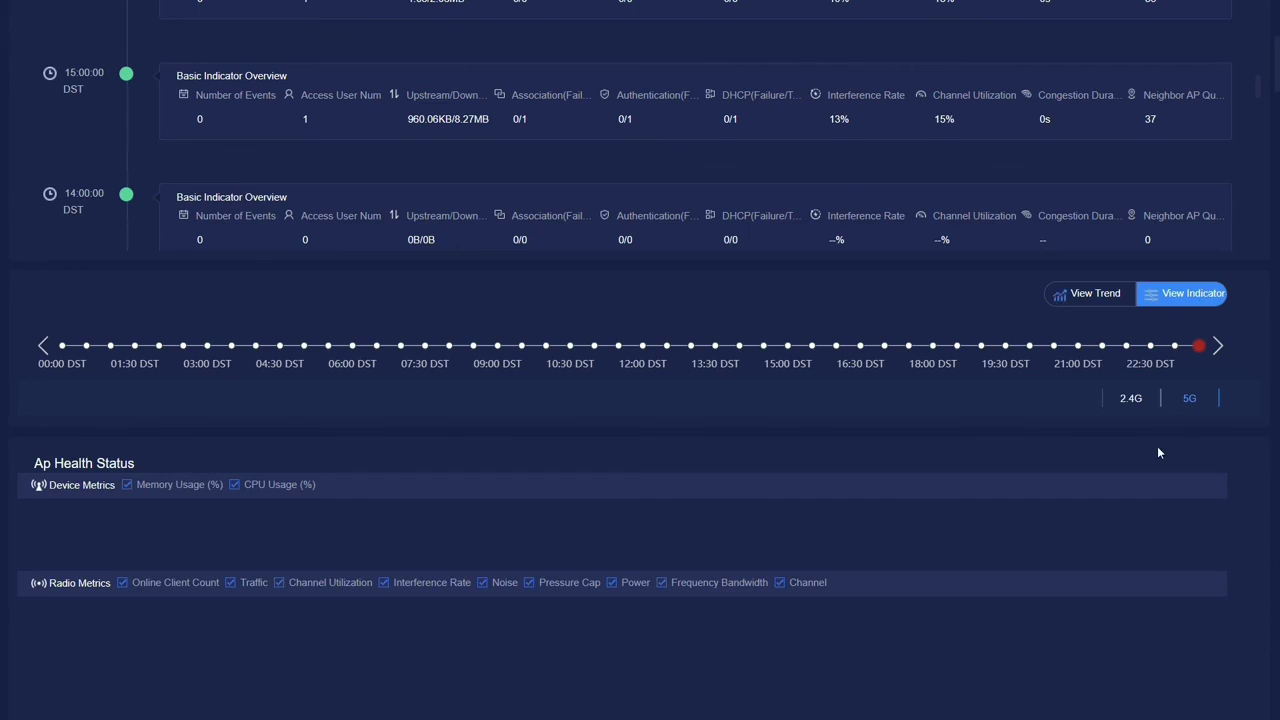
scroll(1157, 446, down, 1)
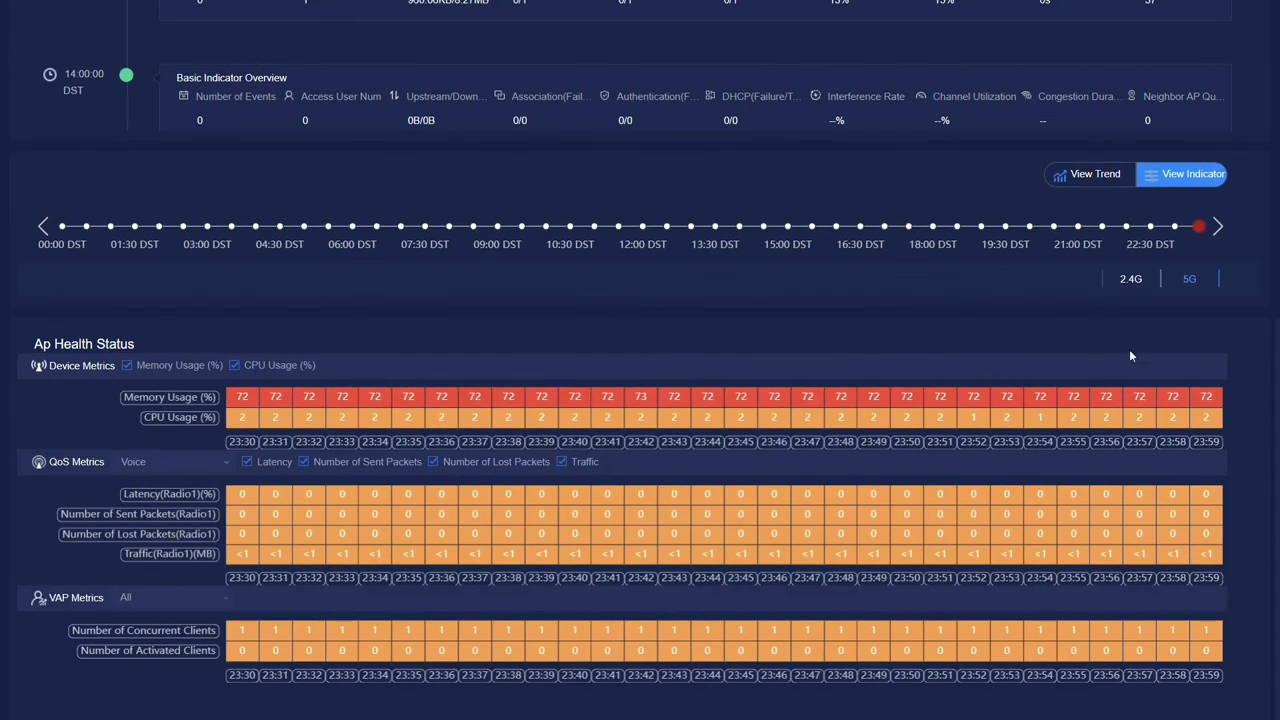
mouse_move(1049, 396)
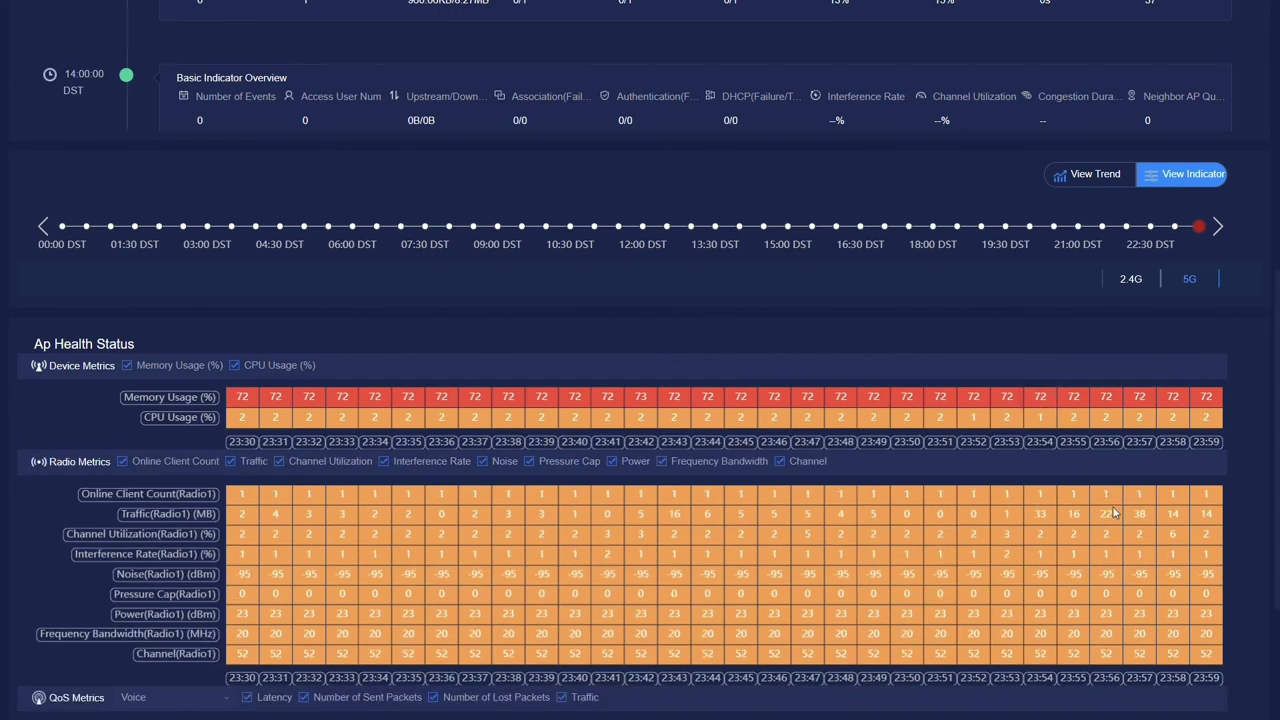
mouse_move(1158, 563)
scroll(1158, 563, down, 1)
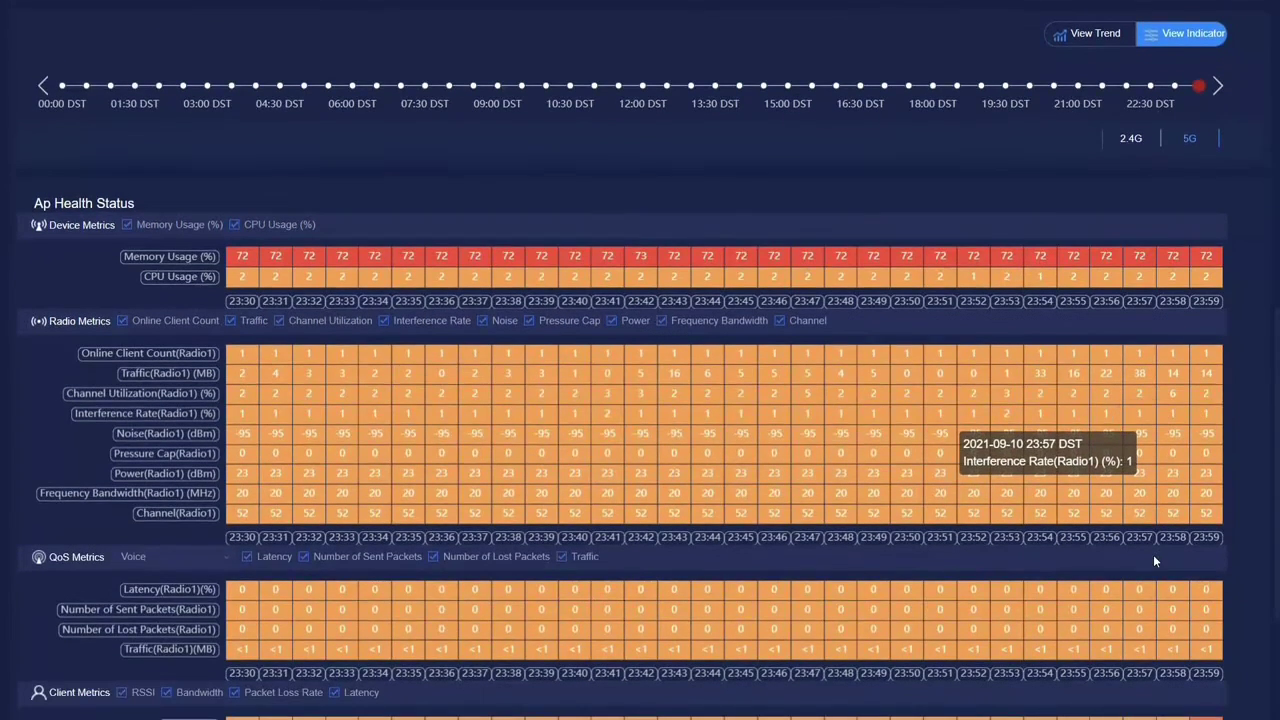
mouse_move(826, 523)
scroll(826, 523, down, 2)
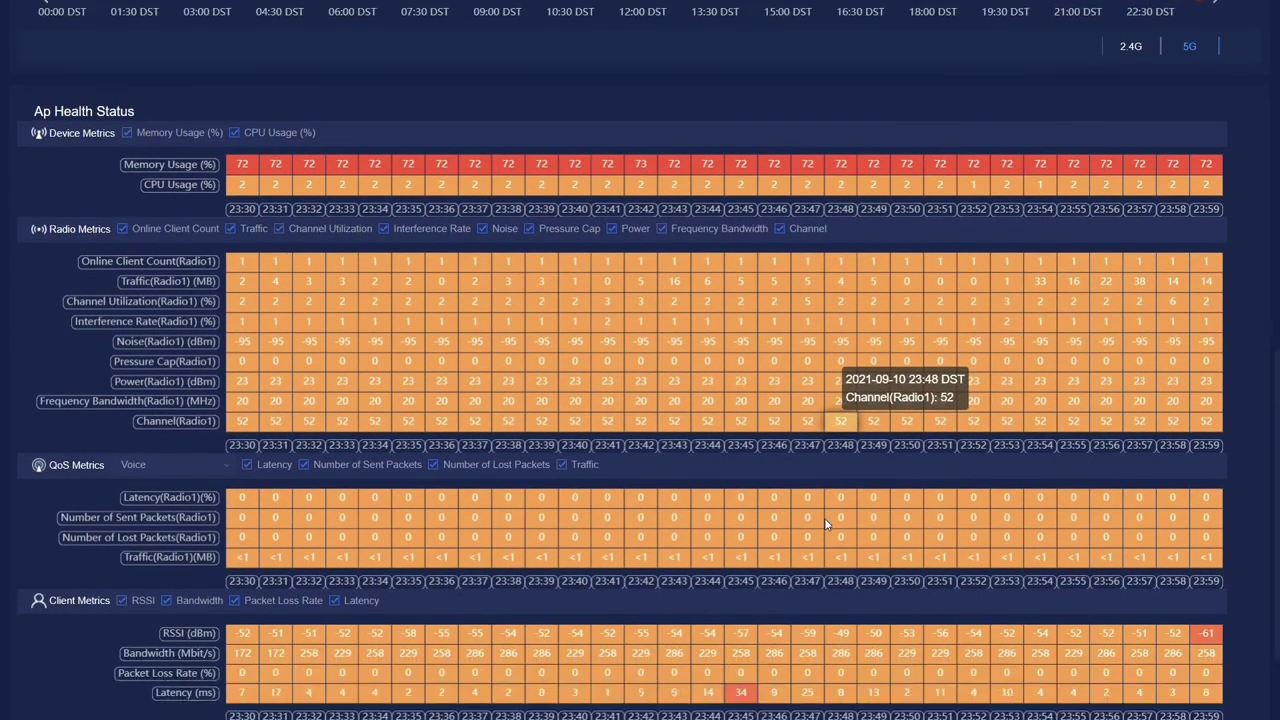